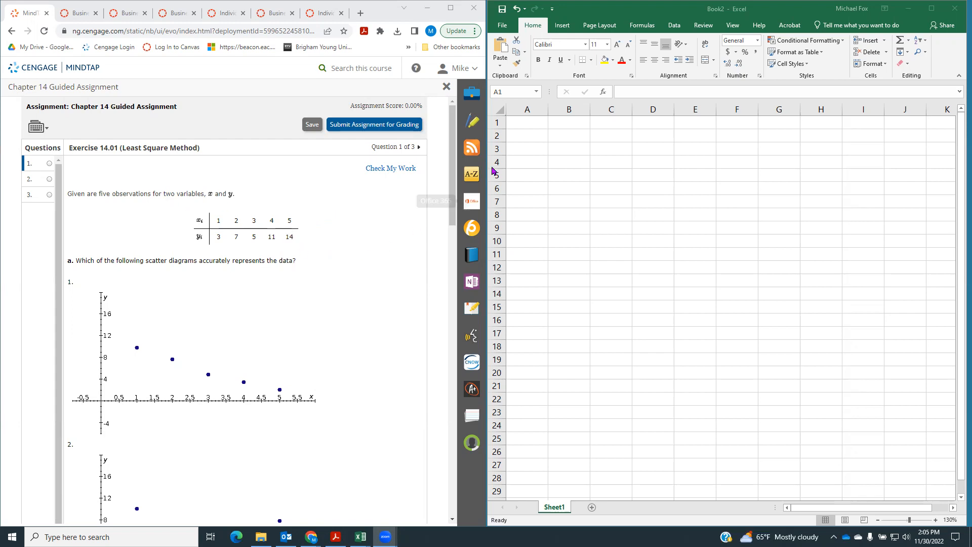
# Enter the column headers x and y in cells A1 and B1 of the blank worksheet
pyautogui.click(538, 126)
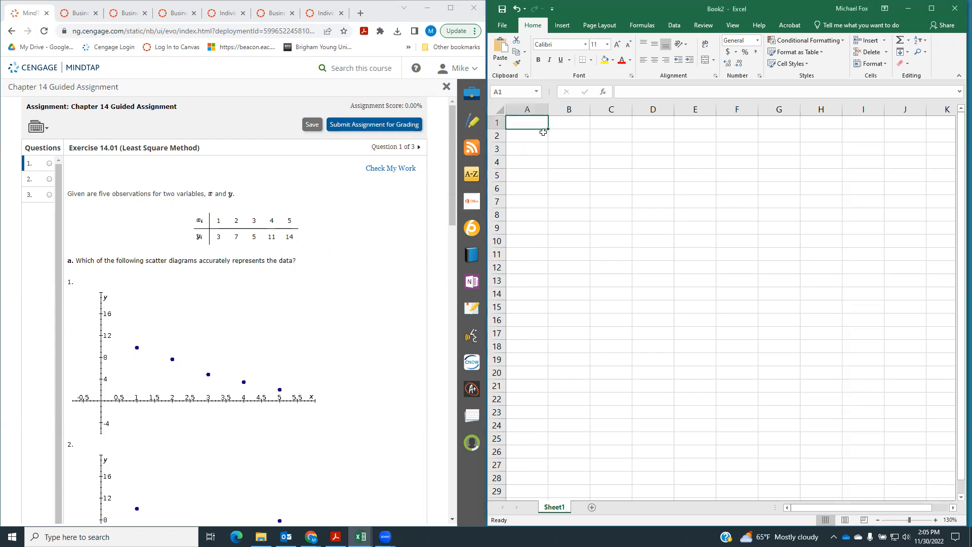
pyautogui.write('x')
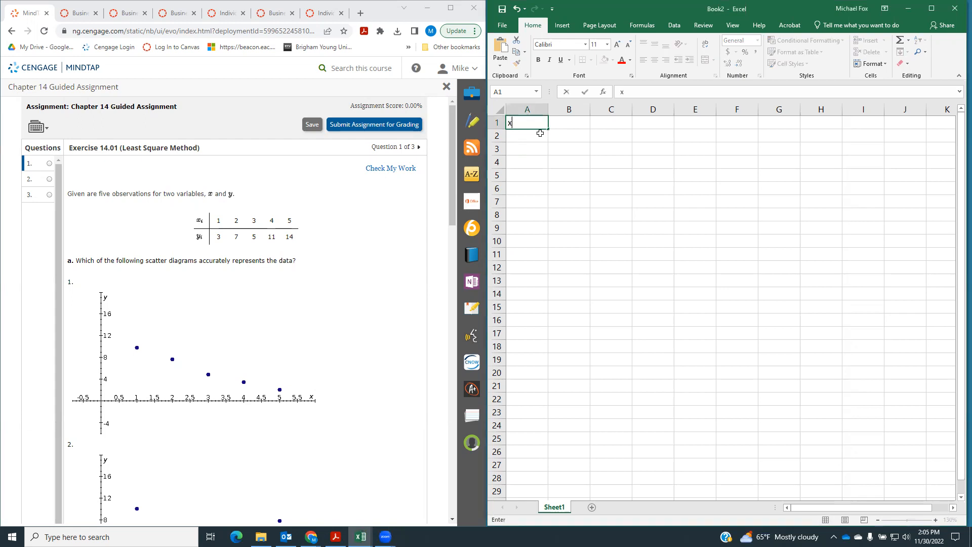
pyautogui.press('Tab')
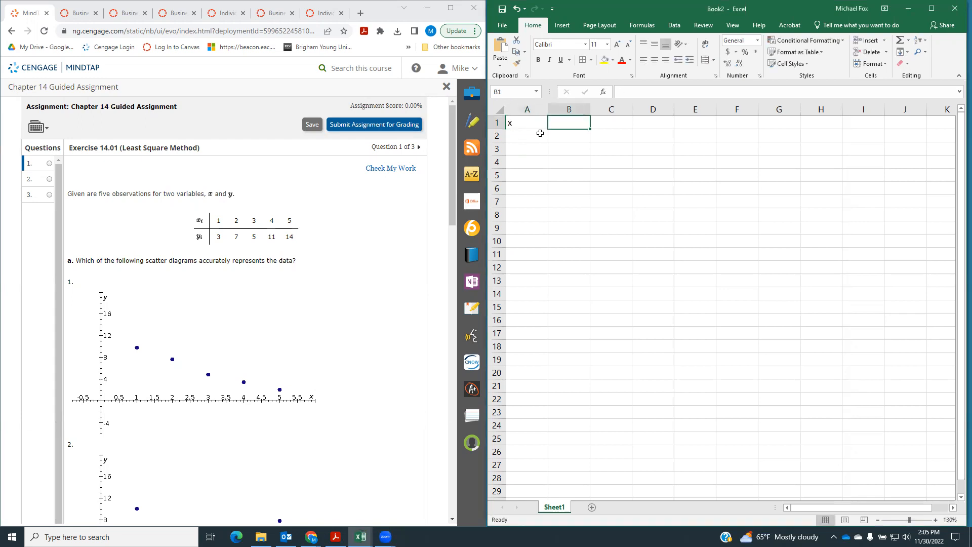
pyautogui.write('y')
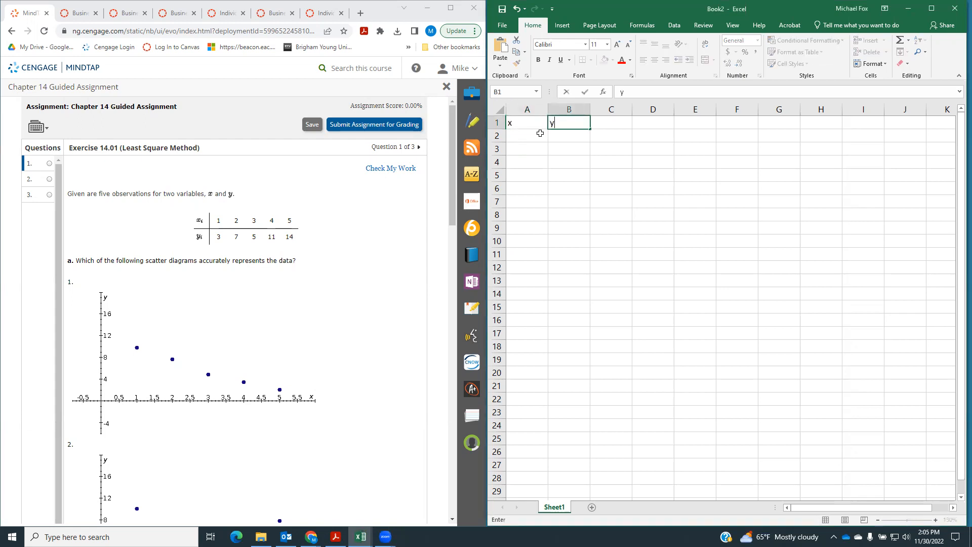
pyautogui.press('Return')
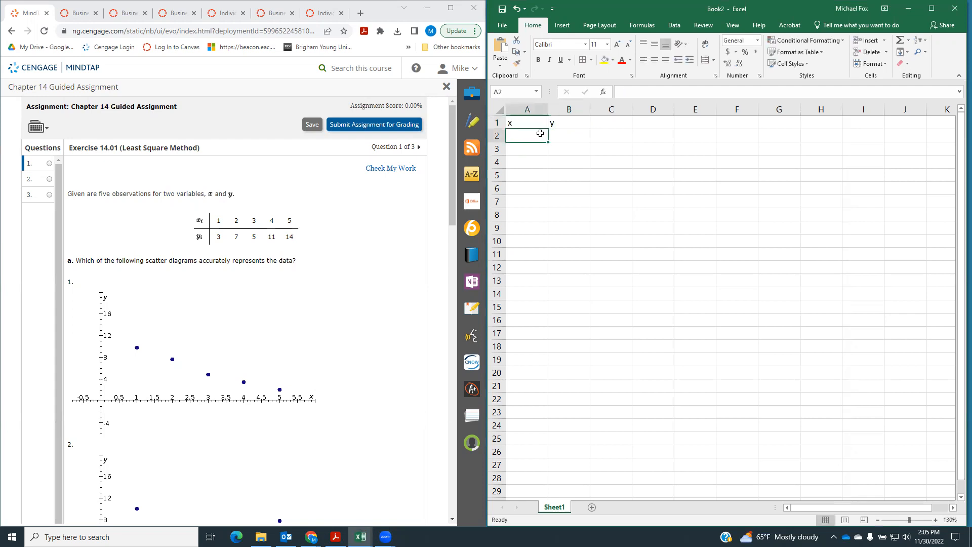
# Fill A2:B6 with the exercise's five x, y observations: 1, 3; 2, 7; 3, 5; 4, 11; 5, 14
pyautogui.write('1')
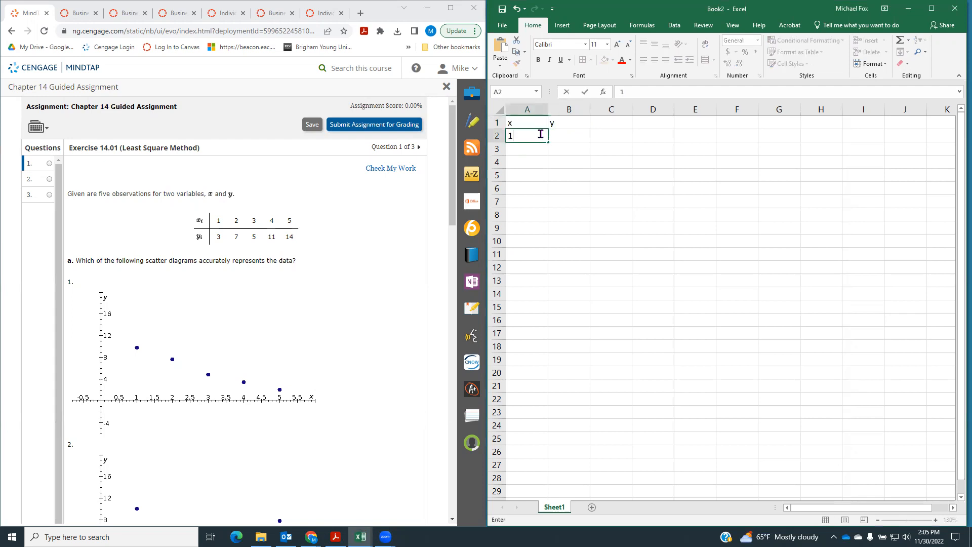
pyautogui.press('Tab')
pyautogui.write('3')
pyautogui.press('Return')
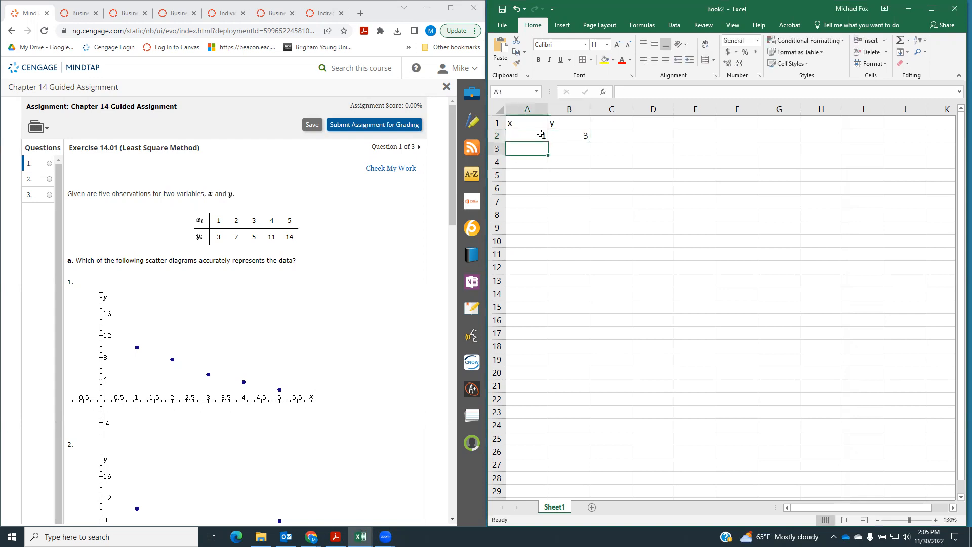
pyautogui.write('2')
pyautogui.press('Tab')
pyautogui.write('7')
pyautogui.press('Return')
pyautogui.write('3')
pyautogui.press('Tab')
pyautogui.write('5')
pyautogui.press('Return')
pyautogui.write('4')
pyautogui.press('Tab')
pyautogui.write('11')
pyautogui.press('Return')
pyautogui.write('5')
pyautogui.press('Tab')
pyautogui.write('14')
pyautogui.press('Return')
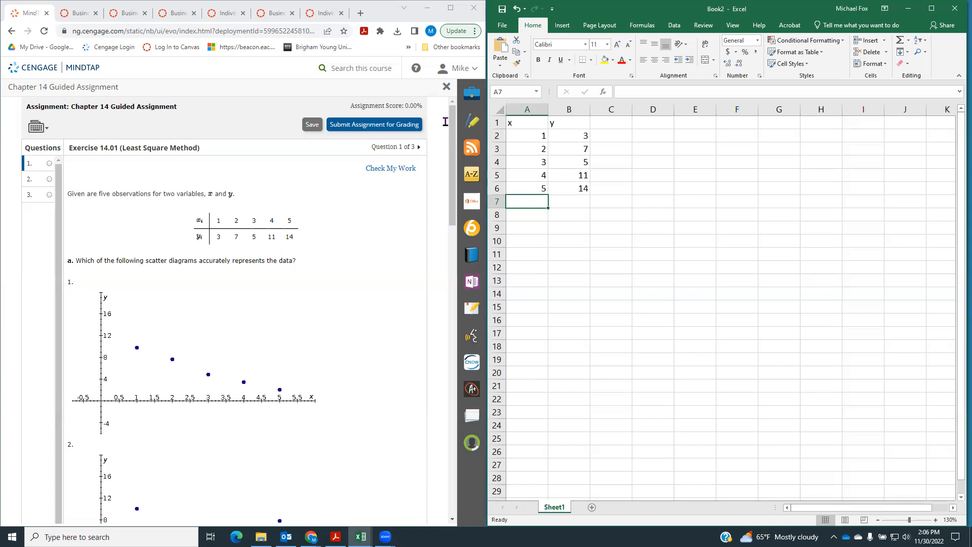
# Center the x and y headers in cells A1:B1
pyautogui.moveTo(536, 121); pyautogui.dragTo(557, 124)
pyautogui.click(655, 59)
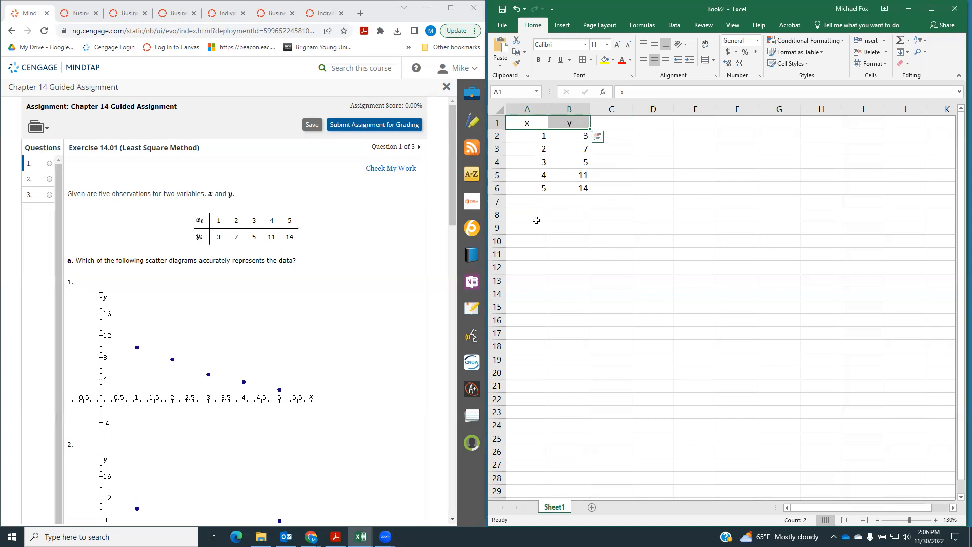
pyautogui.click(603, 266)
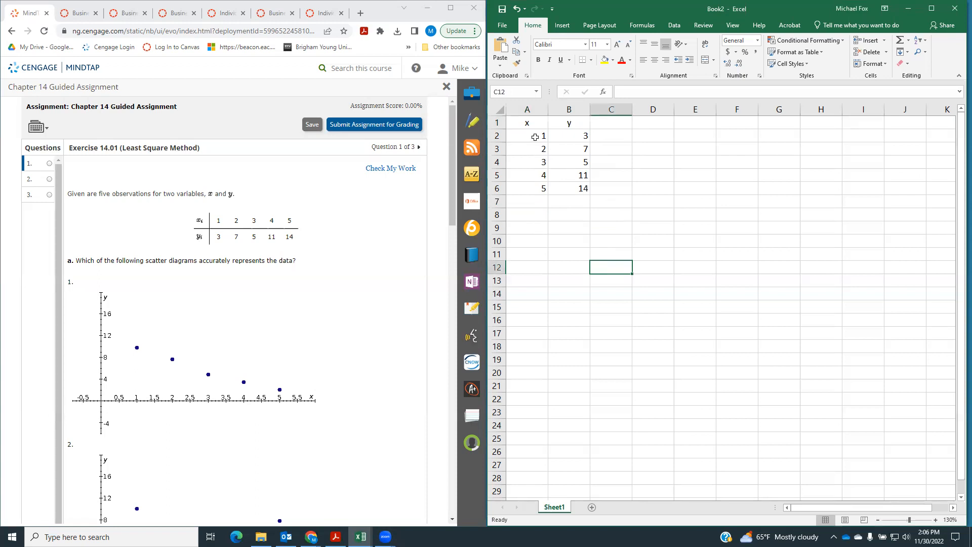
# Go through the x, y pairs in A2:B6 and compare them with the candidate scatter diagrams of part a
pyautogui.click(535, 137)
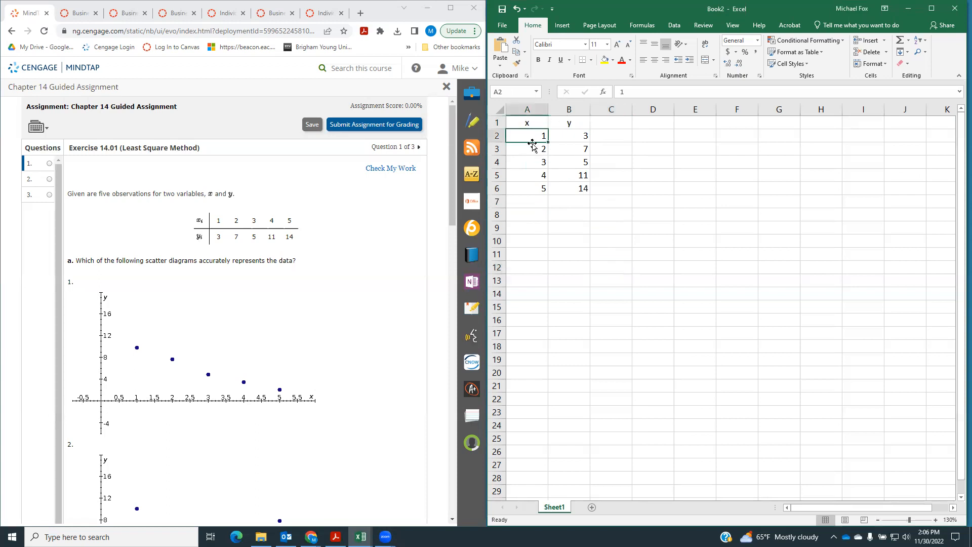
pyautogui.click(579, 135)
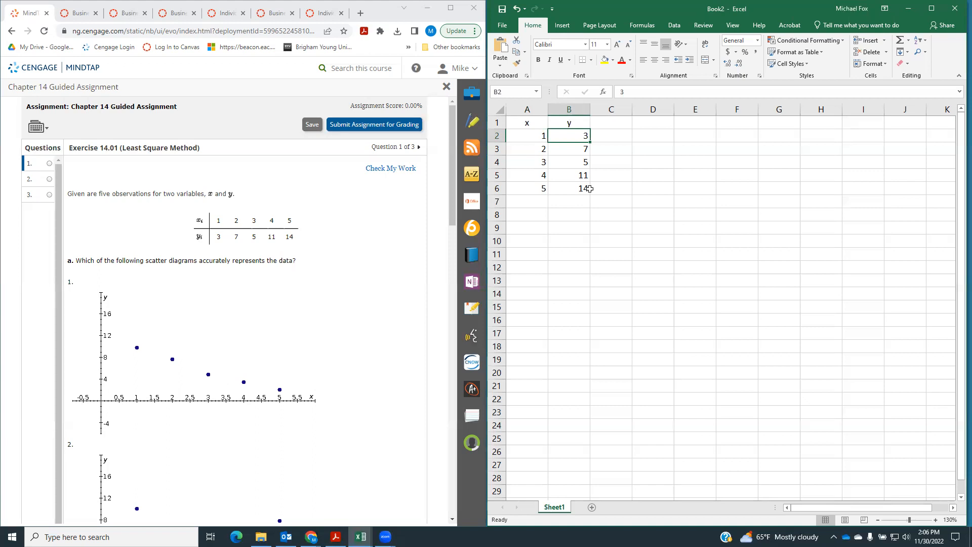
pyautogui.moveTo(528, 132); pyautogui.dragTo(565, 137)
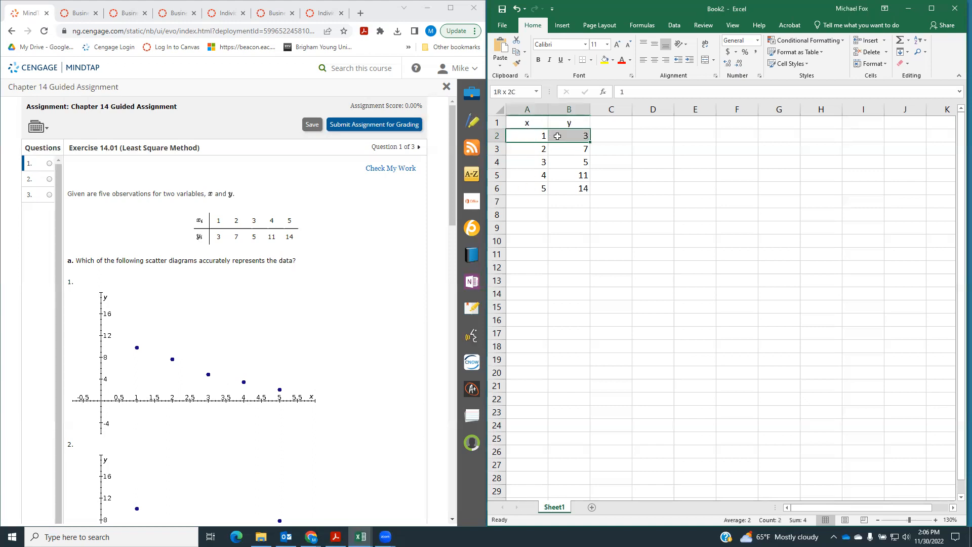
pyautogui.moveTo(509, 149); pyautogui.dragTo(563, 162)
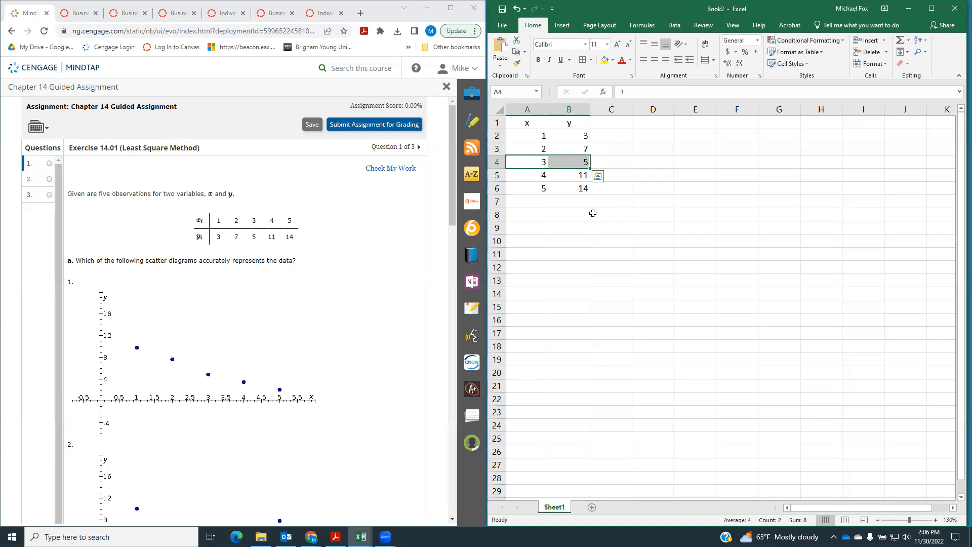
pyautogui.click(585, 238)
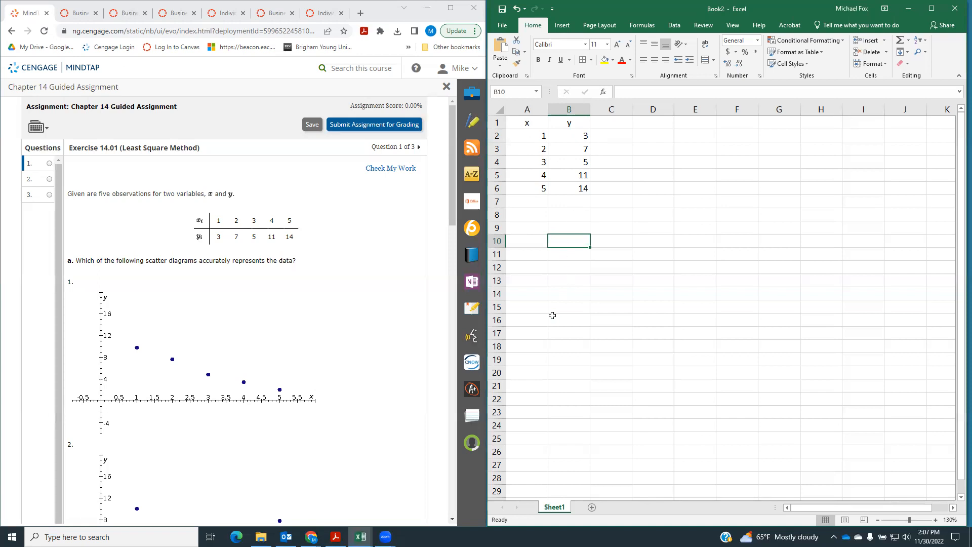
pyautogui.scroll(-1, 353, 268)
pyautogui.scroll(-1, 353, 268)
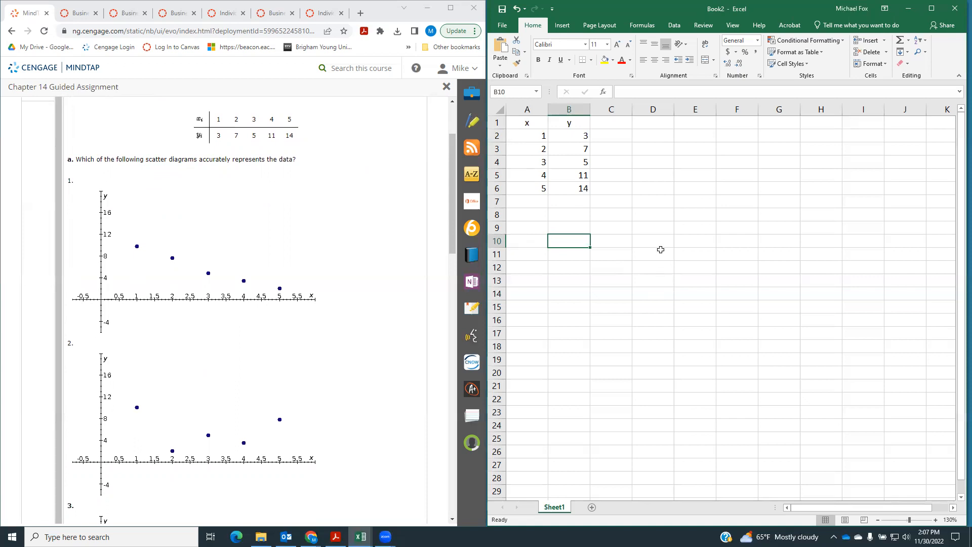
pyautogui.click(535, 138)
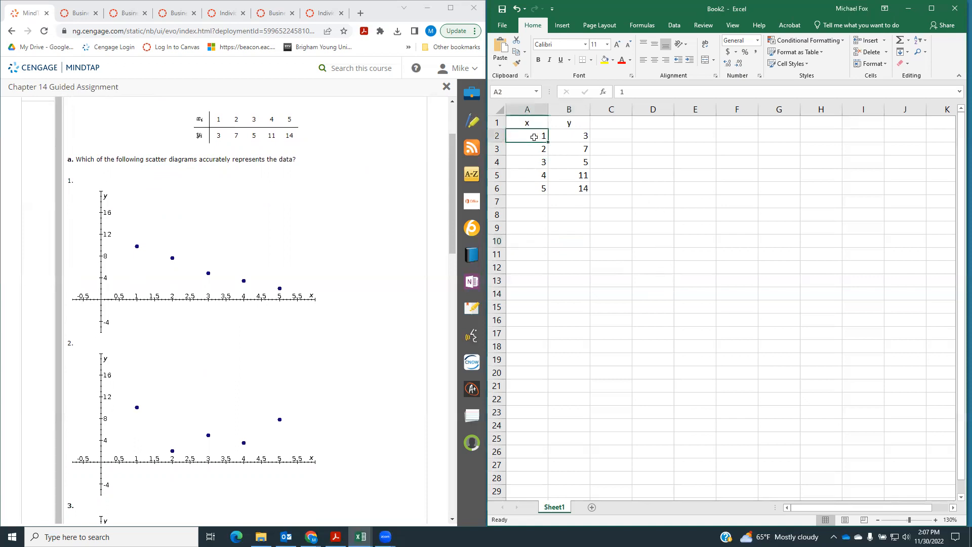
pyautogui.click(576, 133)
pyautogui.click(539, 149)
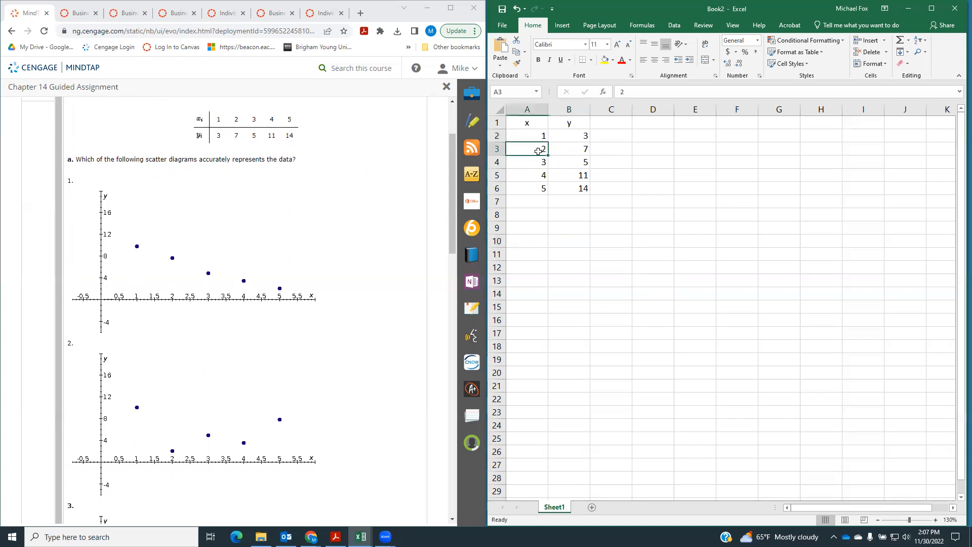
pyautogui.click(589, 149)
pyautogui.click(542, 162)
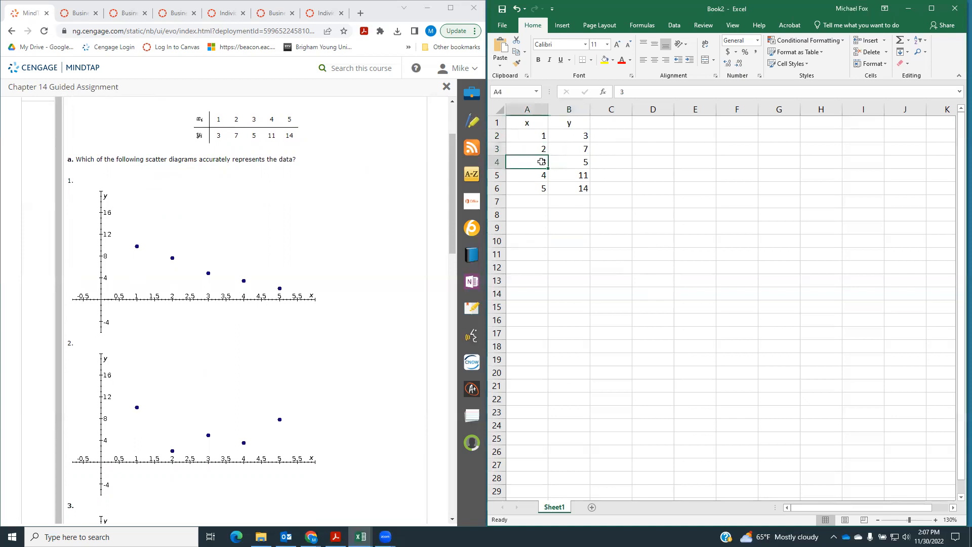
pyautogui.click(580, 165)
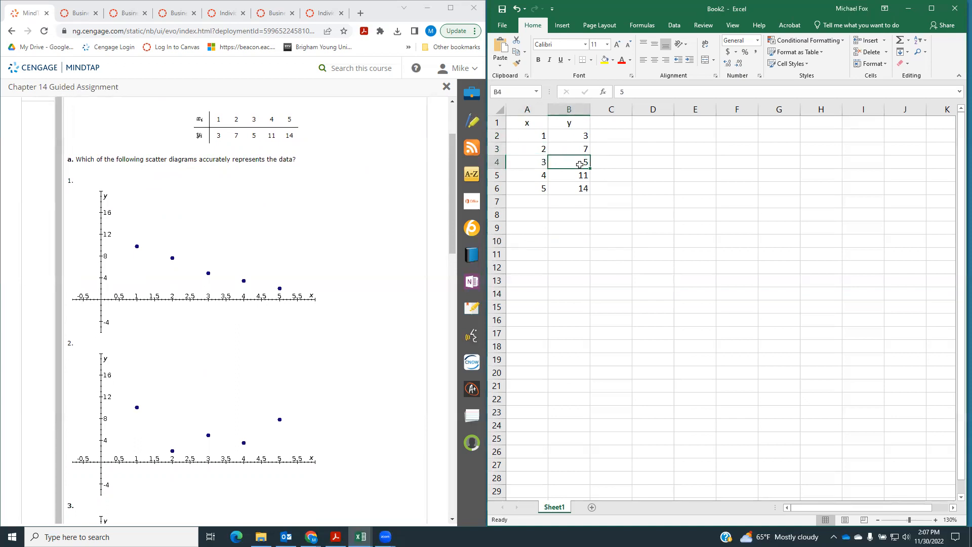
pyautogui.click(537, 175)
pyautogui.click(569, 172)
pyautogui.click(529, 188)
pyautogui.click(568, 185)
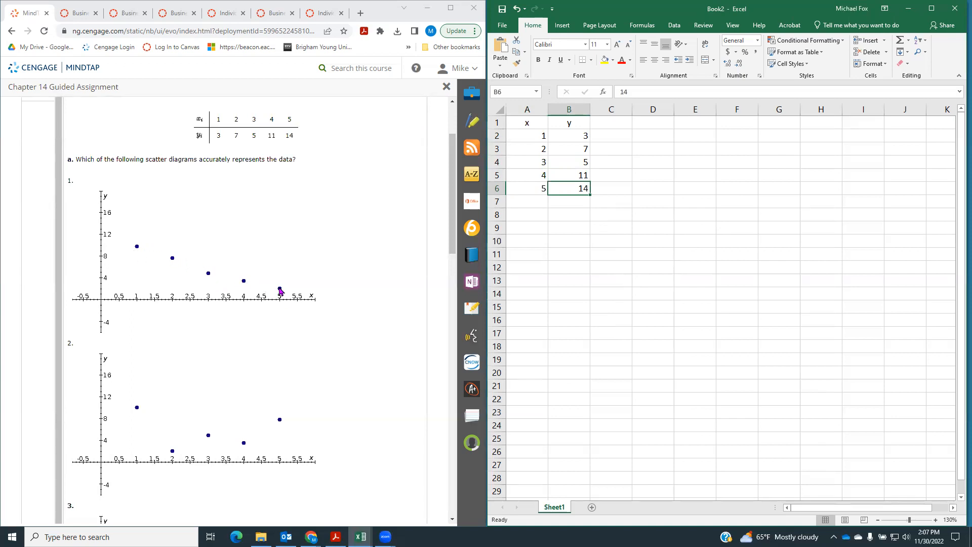
# Answer part a of the exercise with "Scatter diagram #3"
pyautogui.scroll(-4, 254, 321)
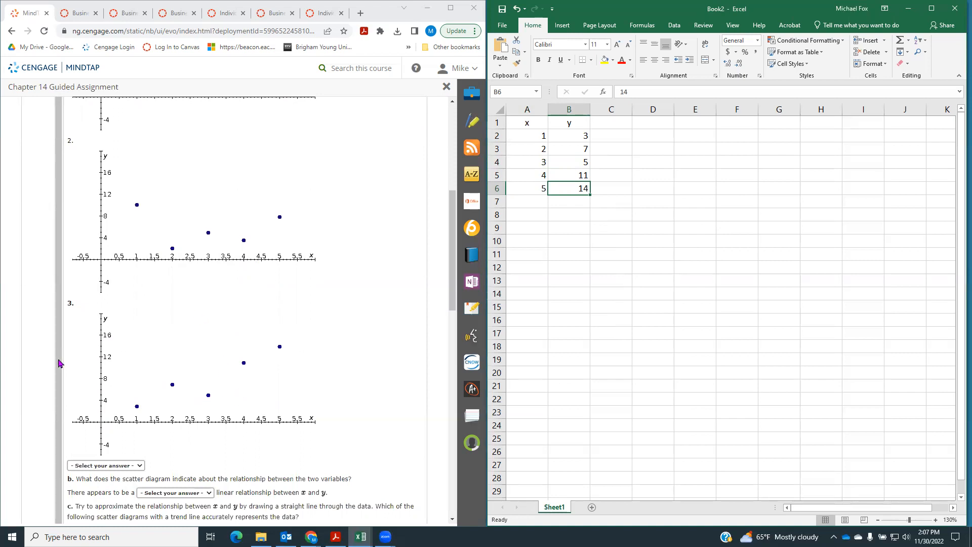
pyautogui.click(126, 466)
pyautogui.click(123, 496)
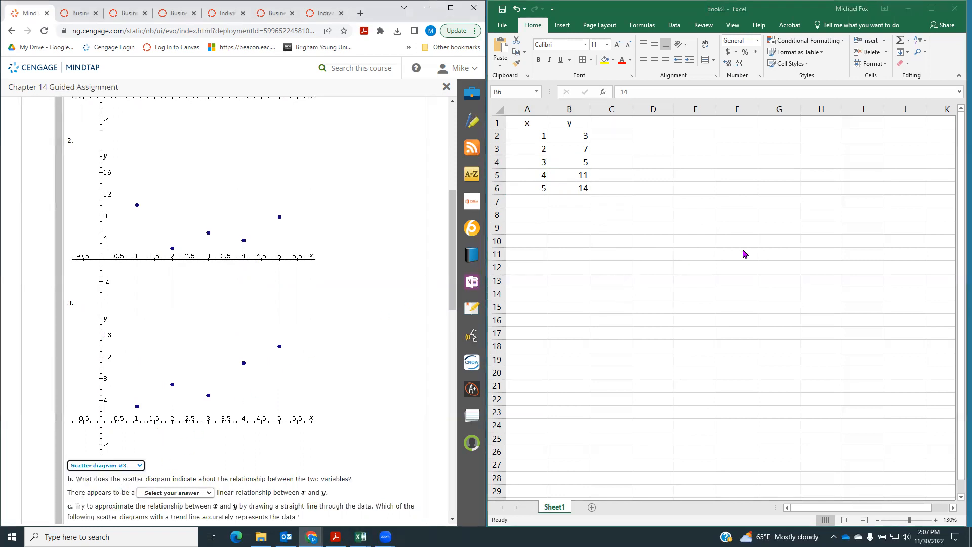
# Insert a markers-only scatter chart in the worksheet from the data in A2:B6
pyautogui.moveTo(529, 135); pyautogui.dragTo(566, 189)
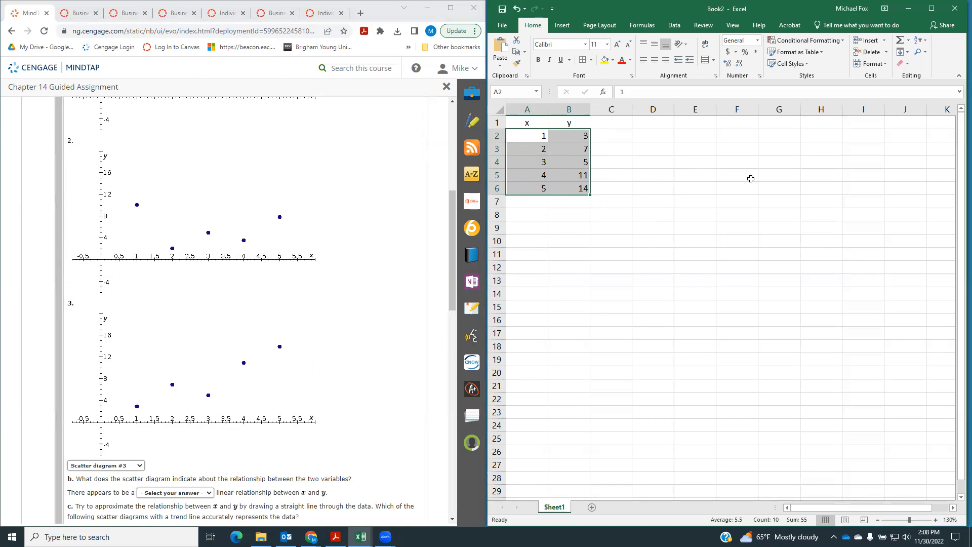
pyautogui.click(562, 25)
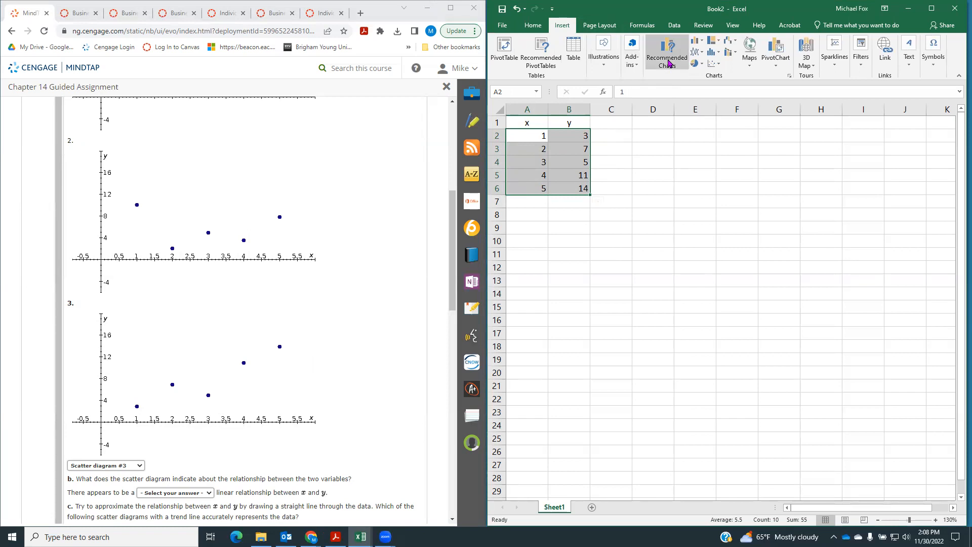
pyautogui.click(719, 67)
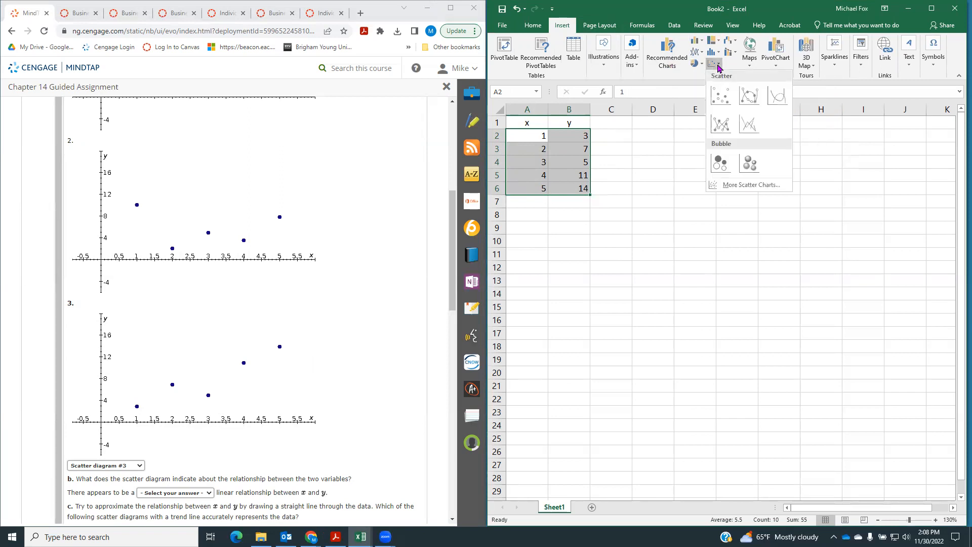
pyautogui.click(720, 96)
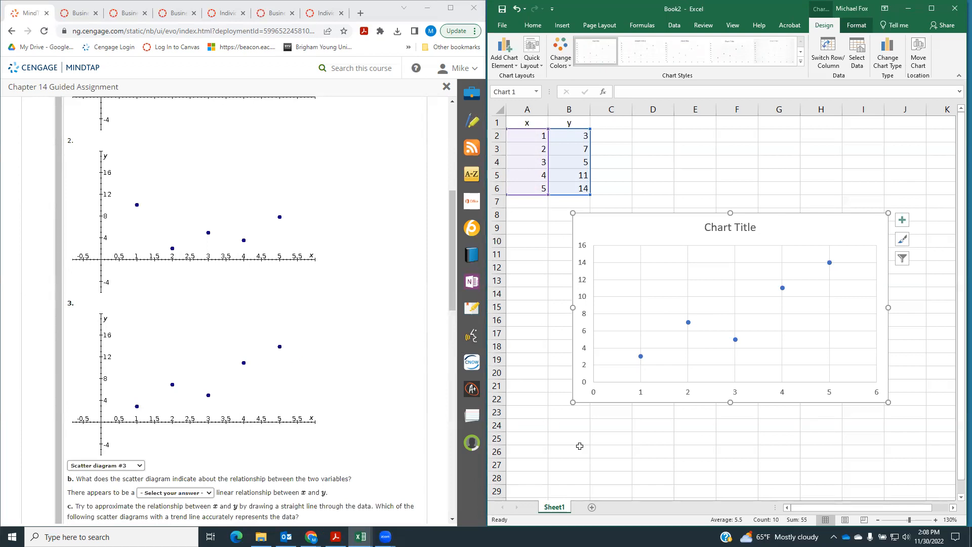
# Answer part b of the exercise by choosing "positive" for the linear relationship between x and y
pyautogui.scroll(-2, 324, 415)
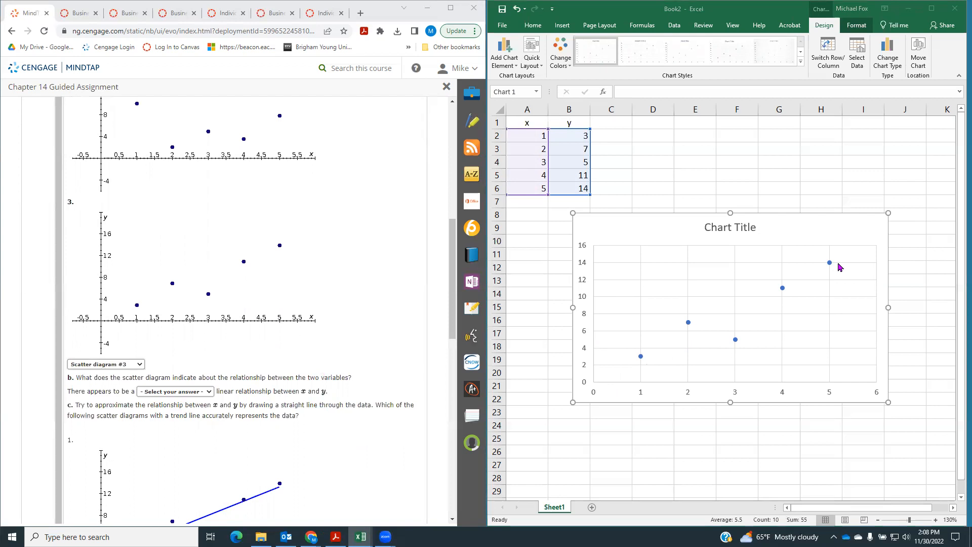
pyautogui.click(185, 392)
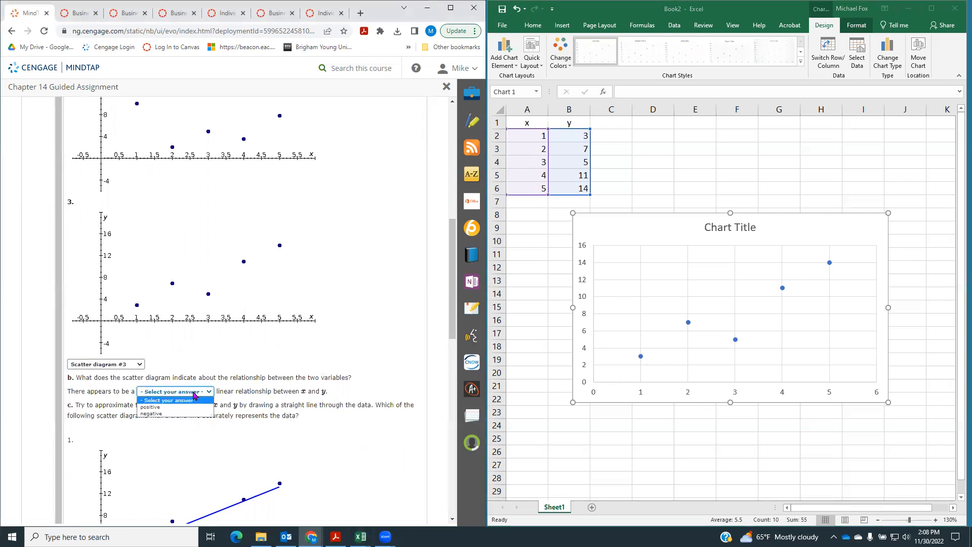
pyautogui.click(181, 407)
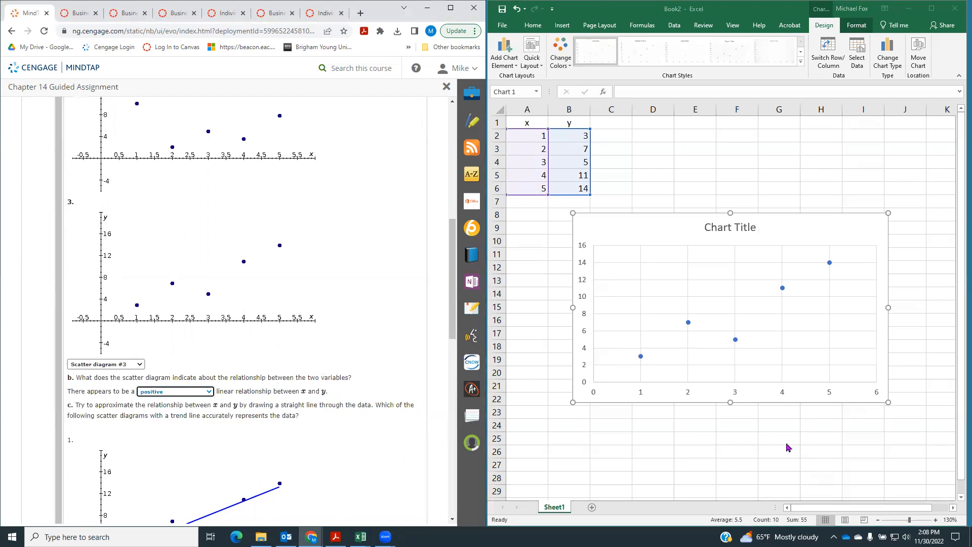
# Review the trend-line diagrams of part c and add a trendline to the worksheet's scatter chart
pyautogui.scroll(-4, 394, 396)
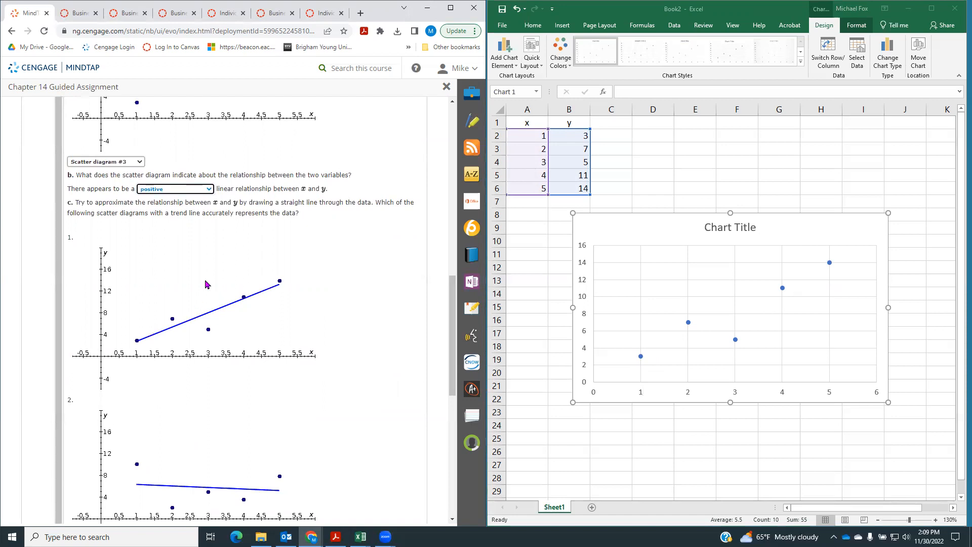
pyautogui.scroll(-4, 206, 282)
pyautogui.scroll(4, 222, 383)
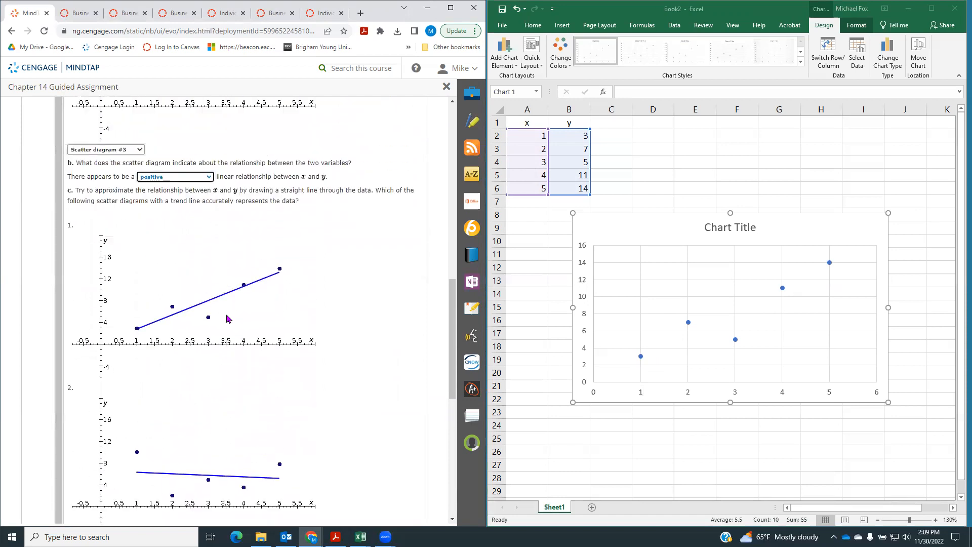
pyautogui.click(873, 239)
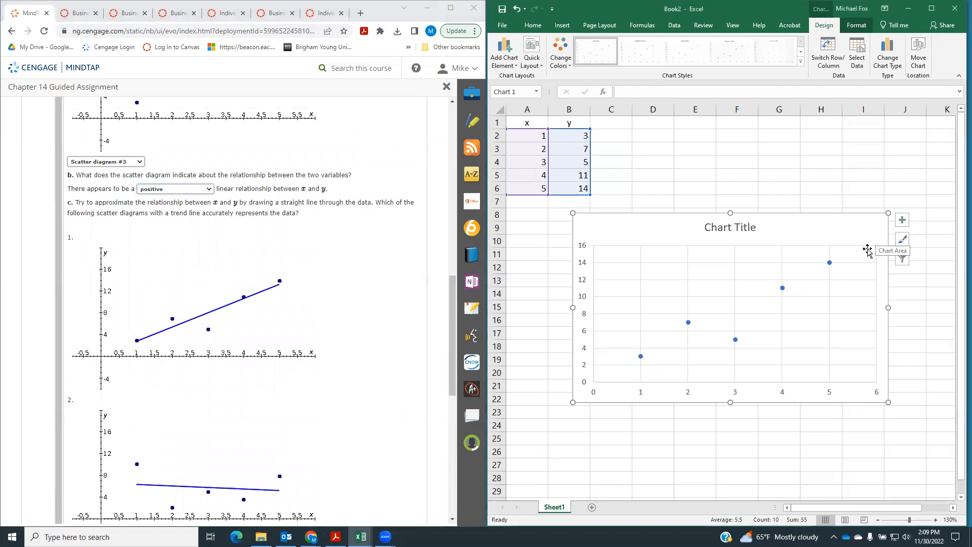
pyautogui.click(904, 226)
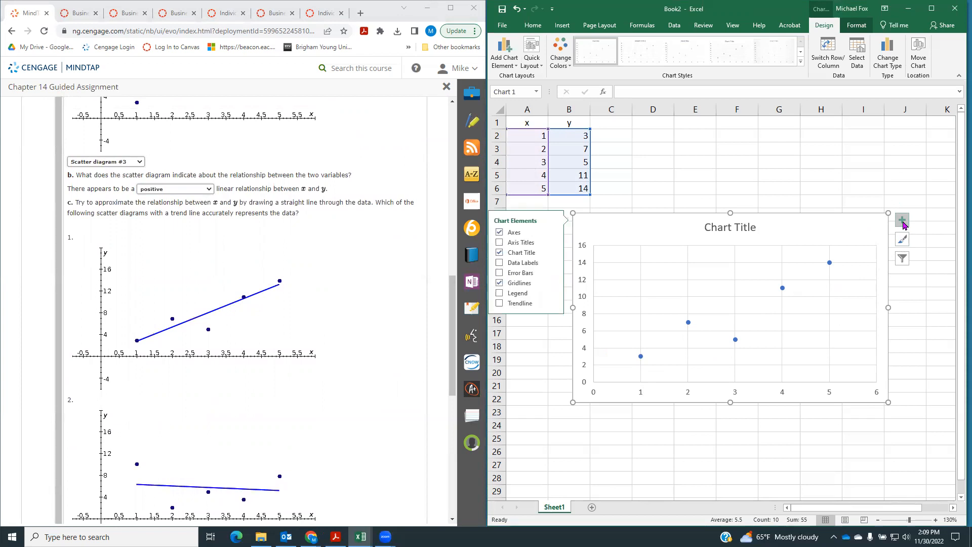
pyautogui.click(529, 242)
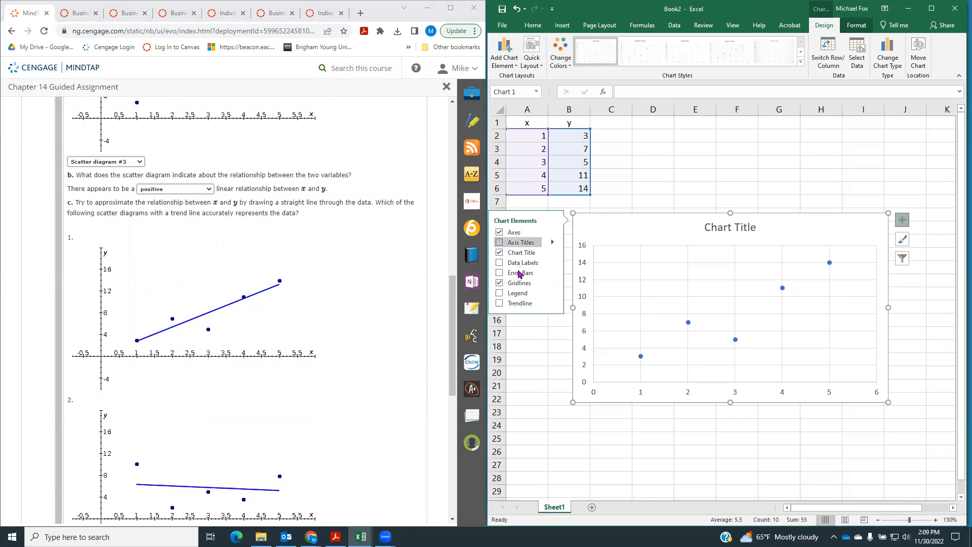
pyautogui.click(501, 303)
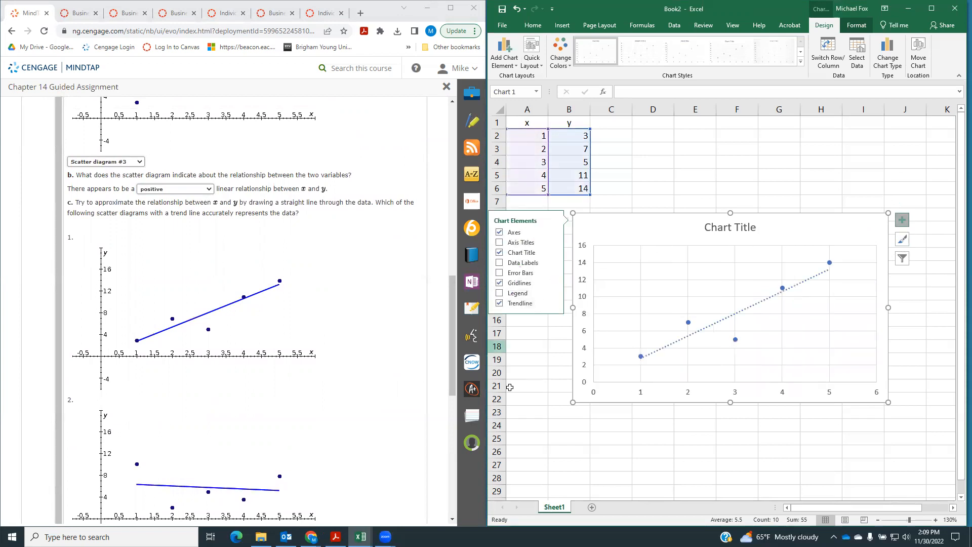
# Answer part c by choosing "Scatter diagram #1" as the diagram whose trend line represents the data
pyautogui.click(617, 431)
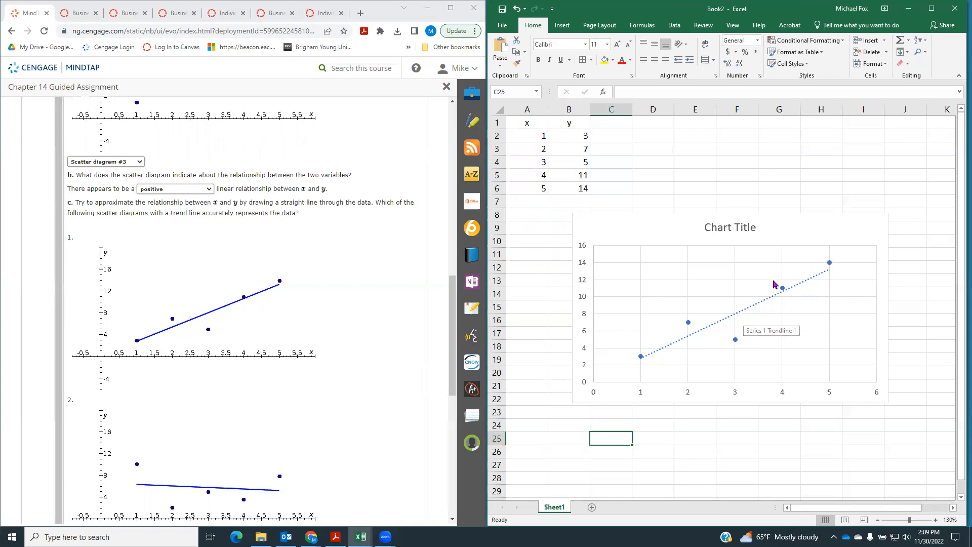
pyautogui.scroll(-5, 244, 298)
pyautogui.scroll(-2, 244, 298)
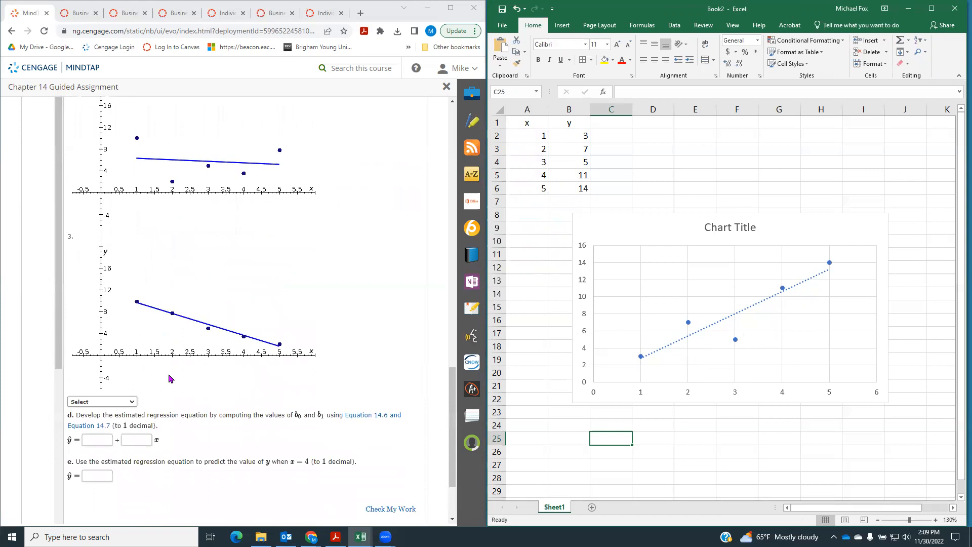
pyautogui.click(120, 375)
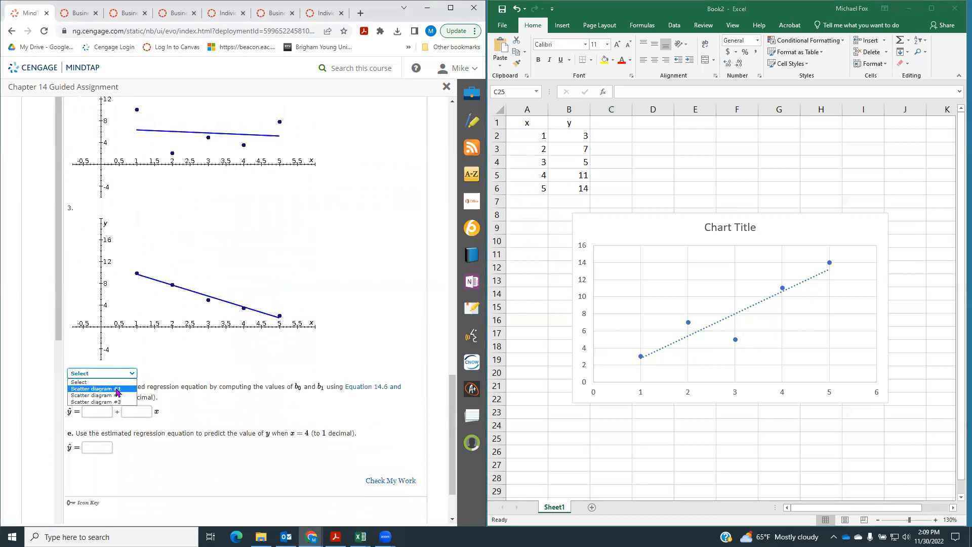
pyautogui.click(111, 389)
# Compare the part c diagrams with the worksheet chart, and open the Equation 14.6 reference linked in part d
pyautogui.scroll(5, 377, 330)
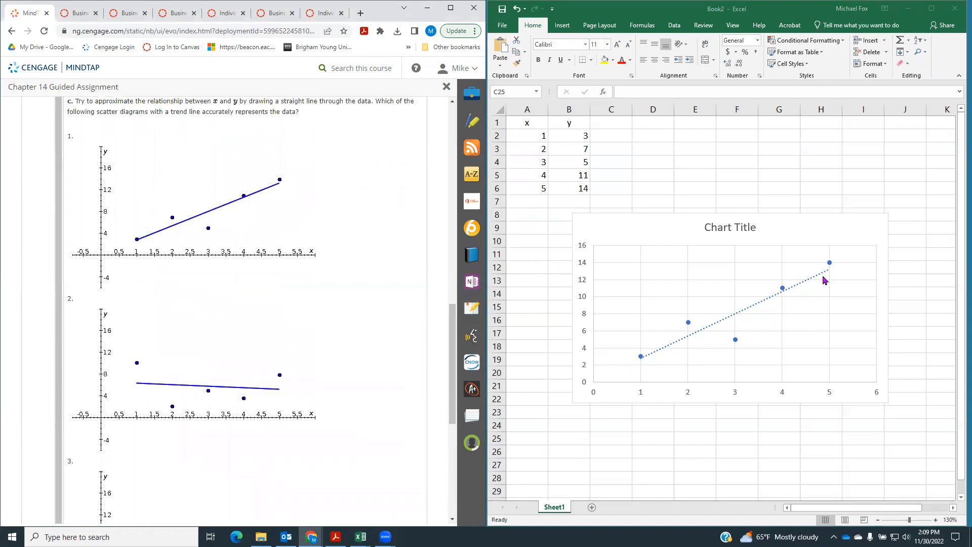
pyautogui.scroll(1, 387, 287)
pyautogui.scroll(-7, 378, 285)
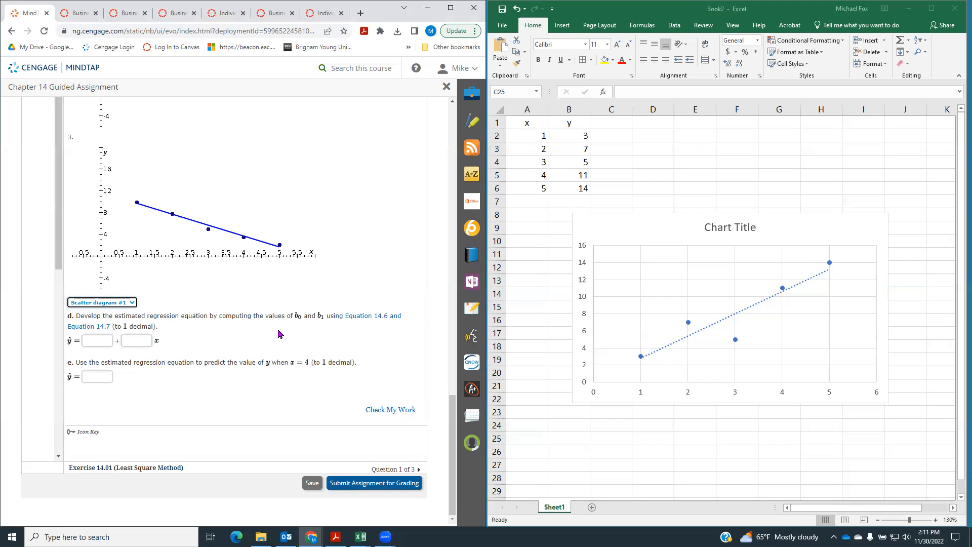
pyautogui.click(367, 317)
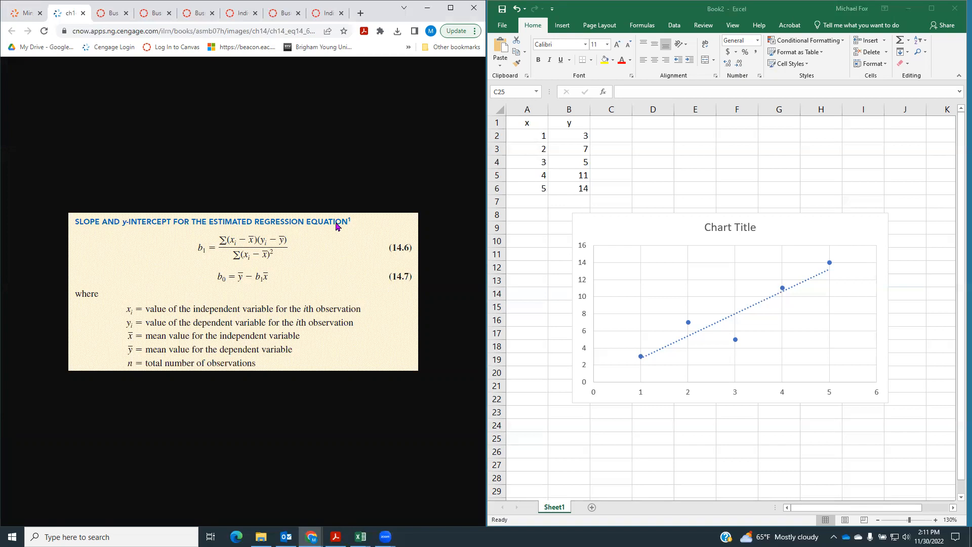
# Move the scatter chart down and to the right so it starts near row 13 of column C, and label cell A8 "b1"
pyautogui.click(676, 220)
pyautogui.moveTo(676, 220); pyautogui.dragTo(707, 279)
pyautogui.click(523, 216)
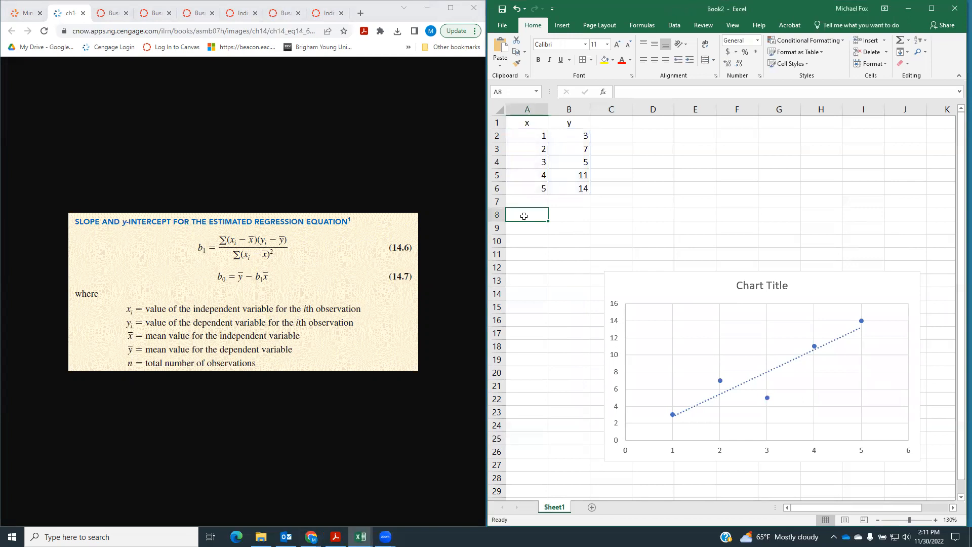
pyautogui.write('b1')
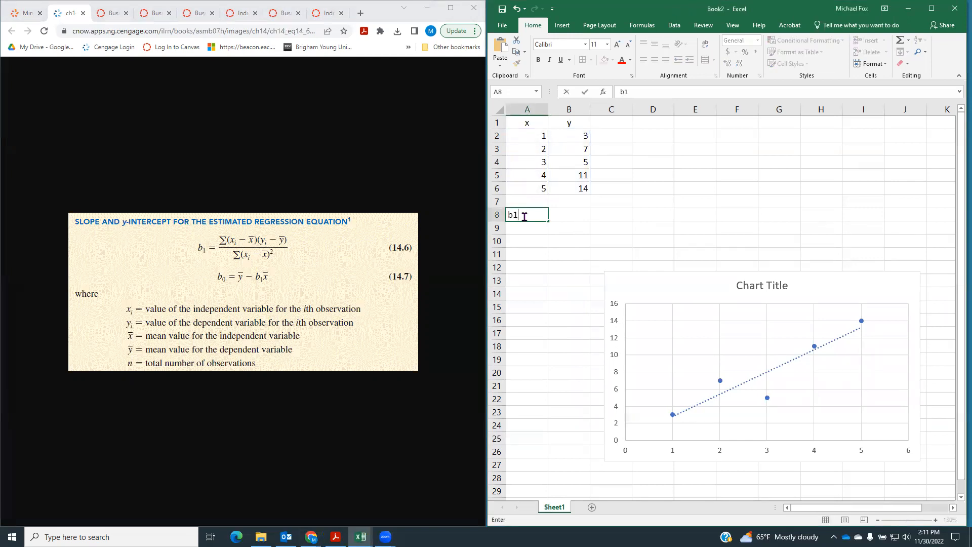
pyautogui.press('Return')
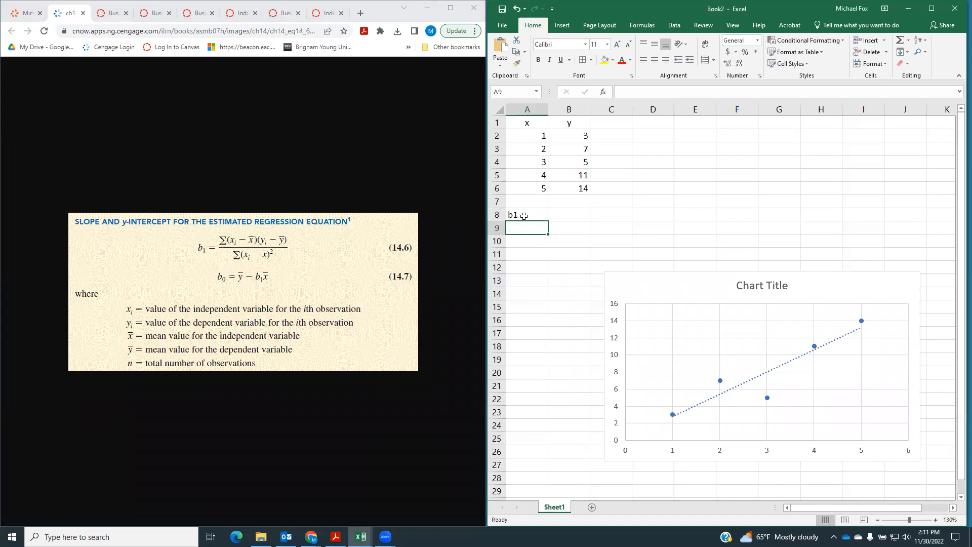
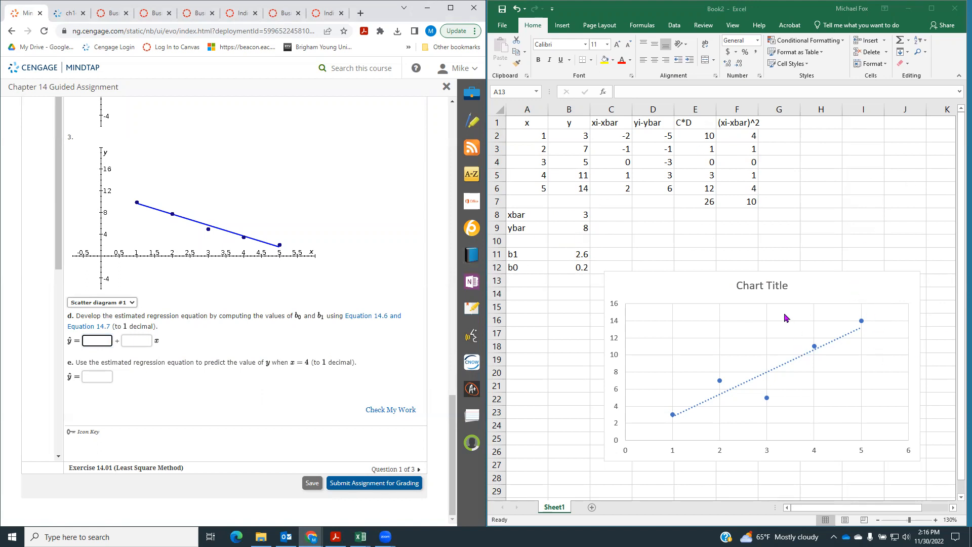
# Display the trendline's equation on the scatter chart through the Format Trendline options
pyautogui.click(843, 285)
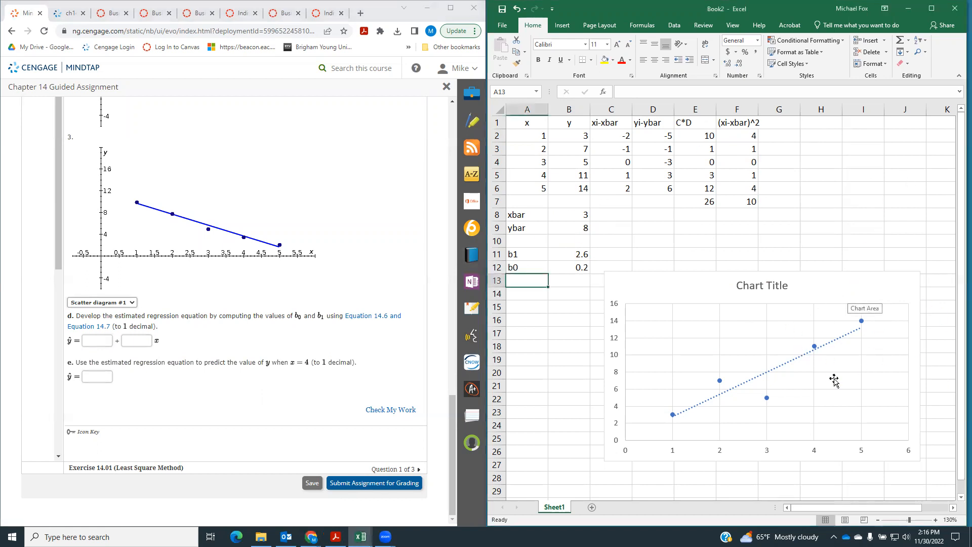
pyautogui.click(837, 289)
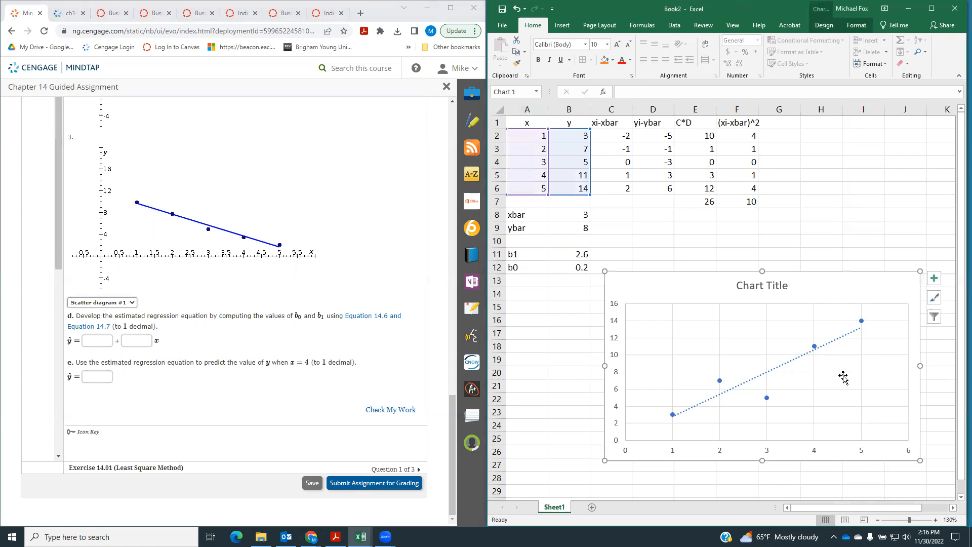
pyautogui.rightClick(834, 346)
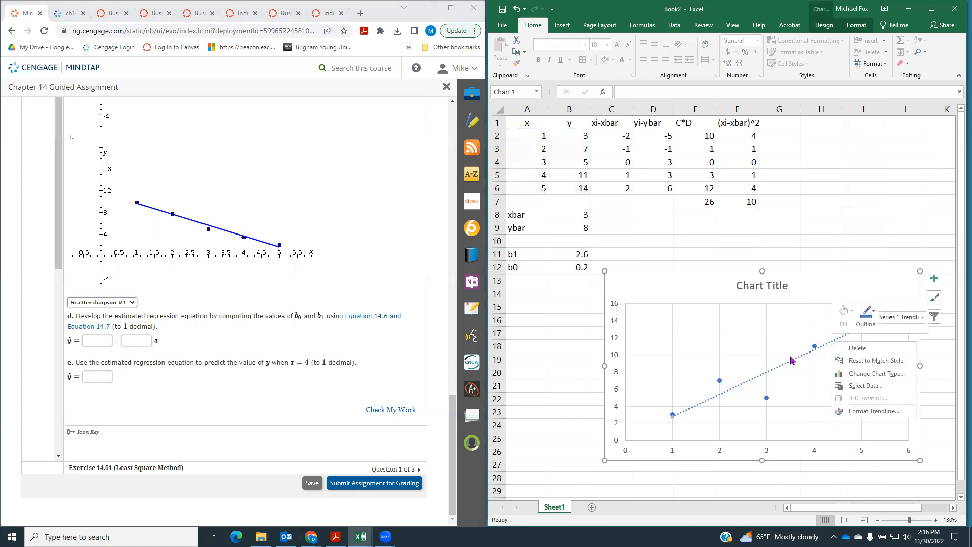
pyautogui.click(863, 414)
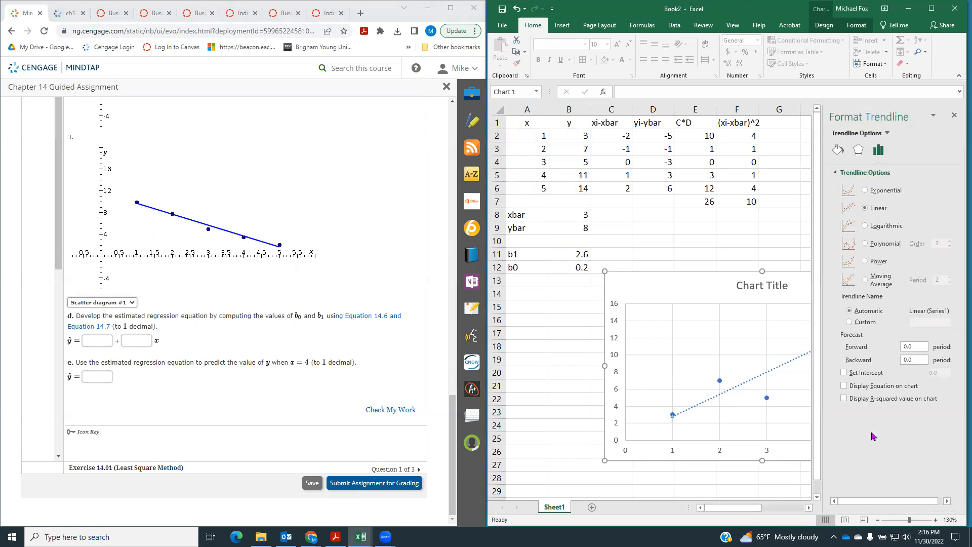
pyautogui.click(844, 387)
pyautogui.click(955, 116)
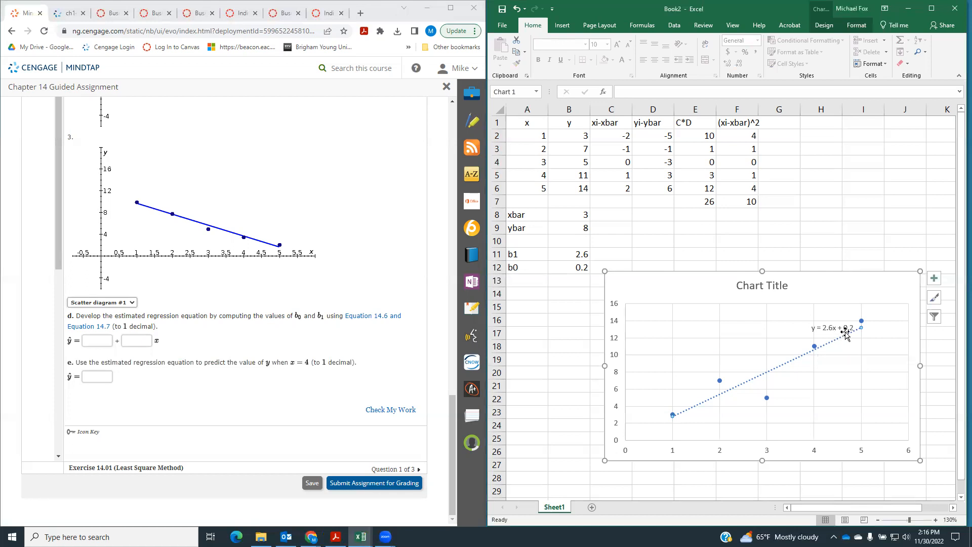
# Answer part d by entering .2 as the intercept and 2.6 as the coefficient of x
pyautogui.click(105, 339)
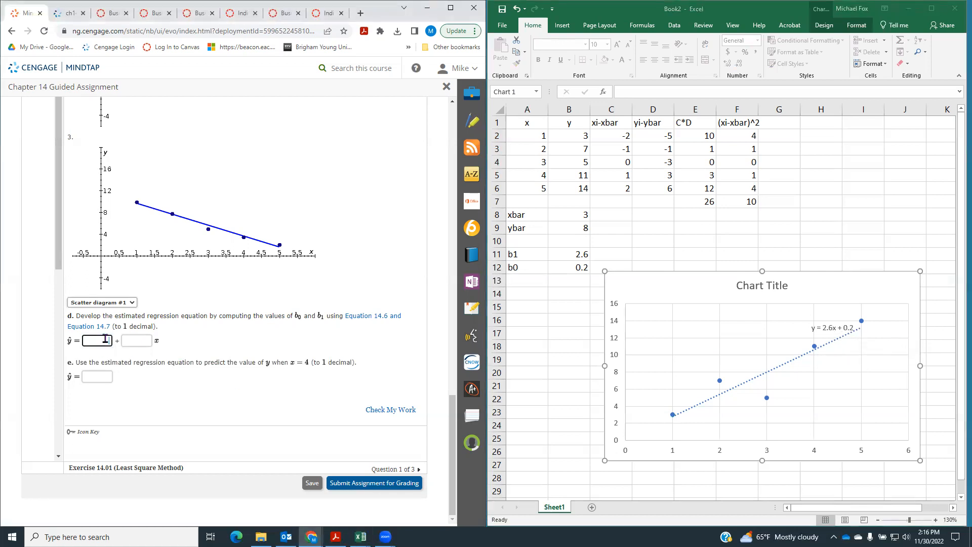
pyautogui.write('.2')
pyautogui.click(142, 340)
pyautogui.write('2.6')
pyautogui.click(226, 338)
# Label cell A13 "x" with the value 4 in B13, and label cell A14 "yhat"
pyautogui.click(521, 285)
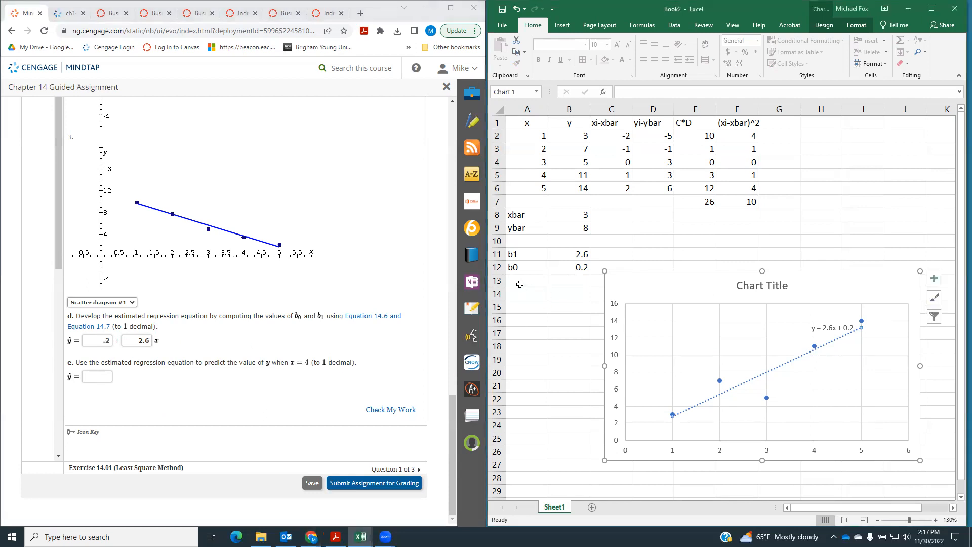
pyautogui.write('x')
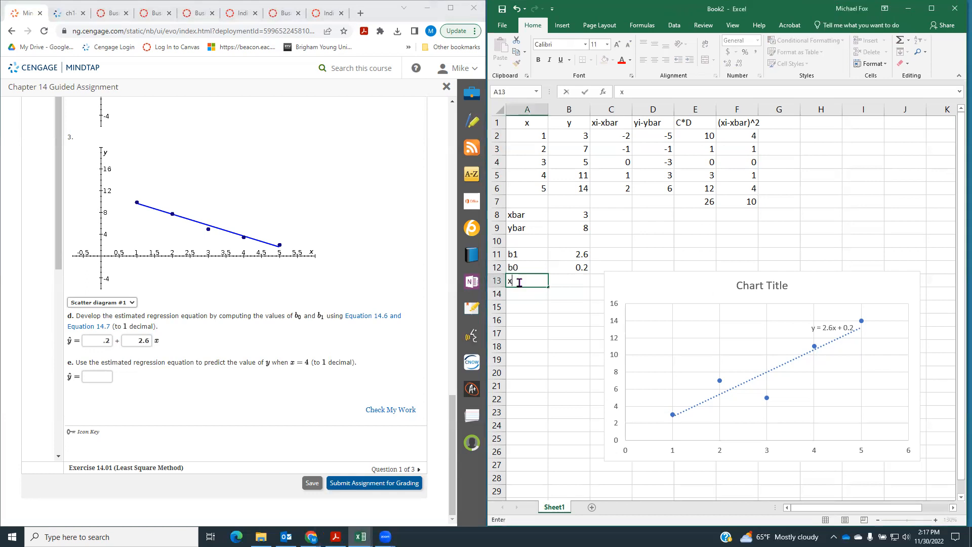
pyautogui.press('Tab')
pyautogui.write('4')
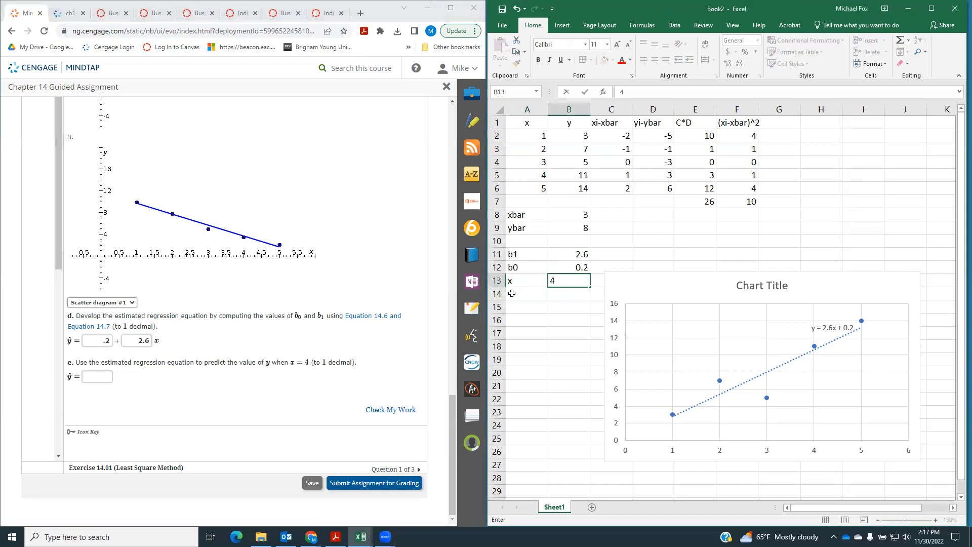
pyautogui.click(517, 292)
pyautogui.write('yhat')
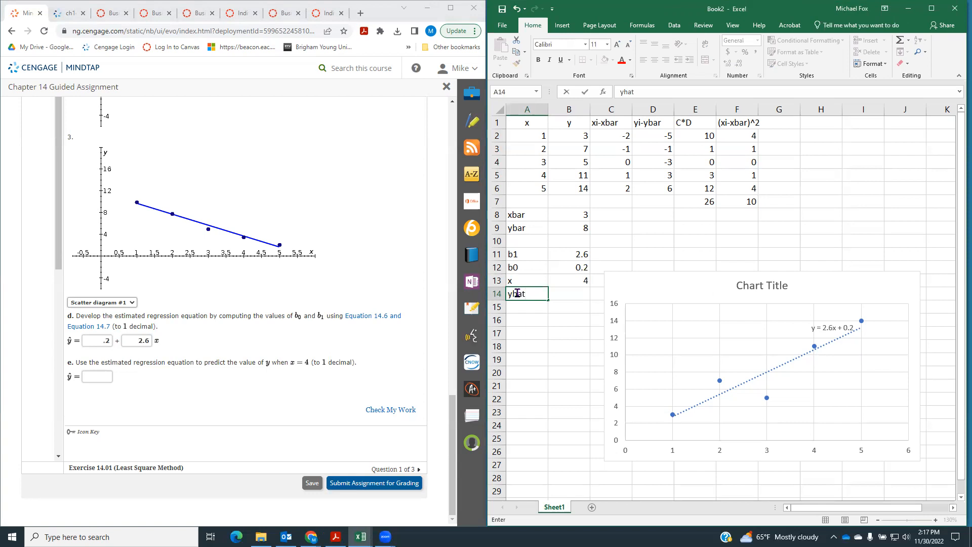
# Compute the predicted y in cell B14 with the formula =B12+(B11*B13)
pyautogui.press('Tab')
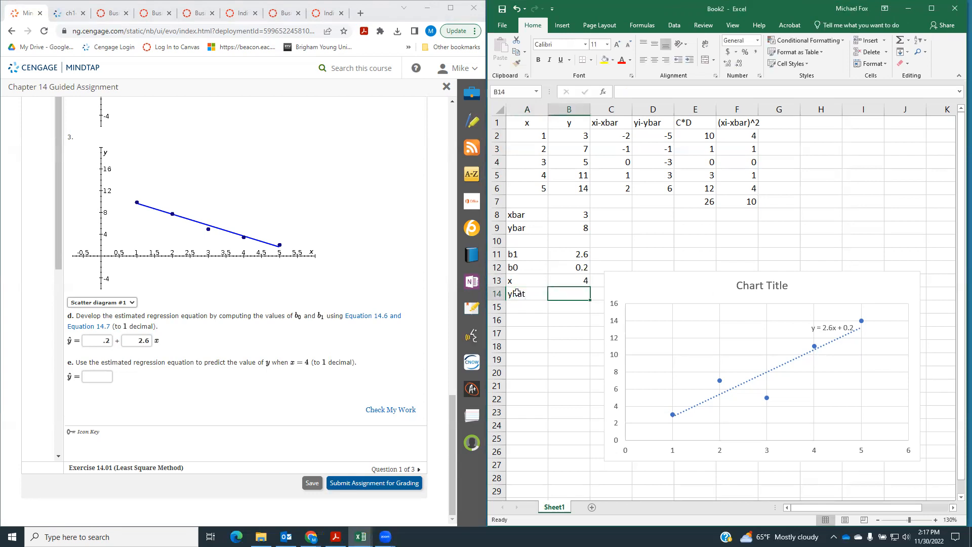
pyautogui.write('=')
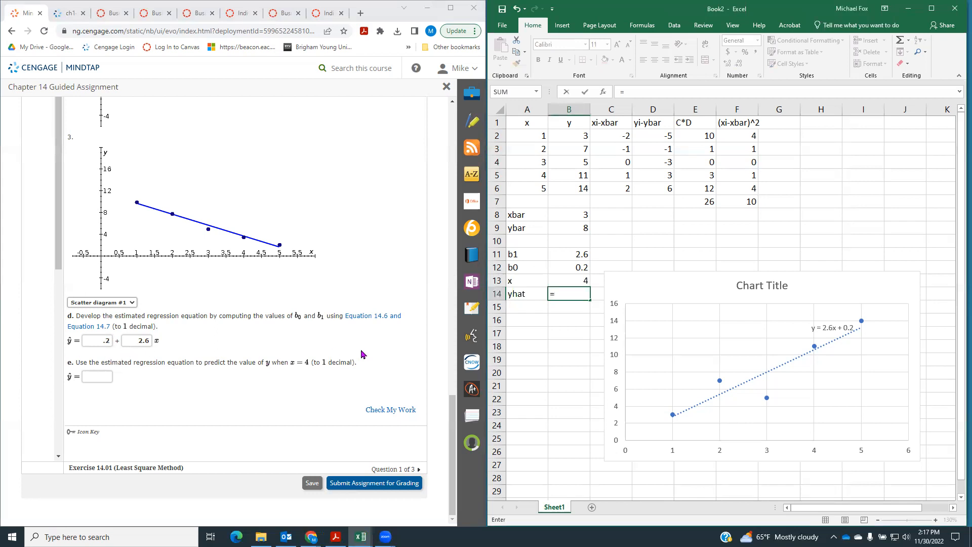
pyautogui.write('.2=(')
pyautogui.press('BackSpace')
pyautogui.press('BackSpace')
pyautogui.press('BackSpace')
pyautogui.click(558, 268)
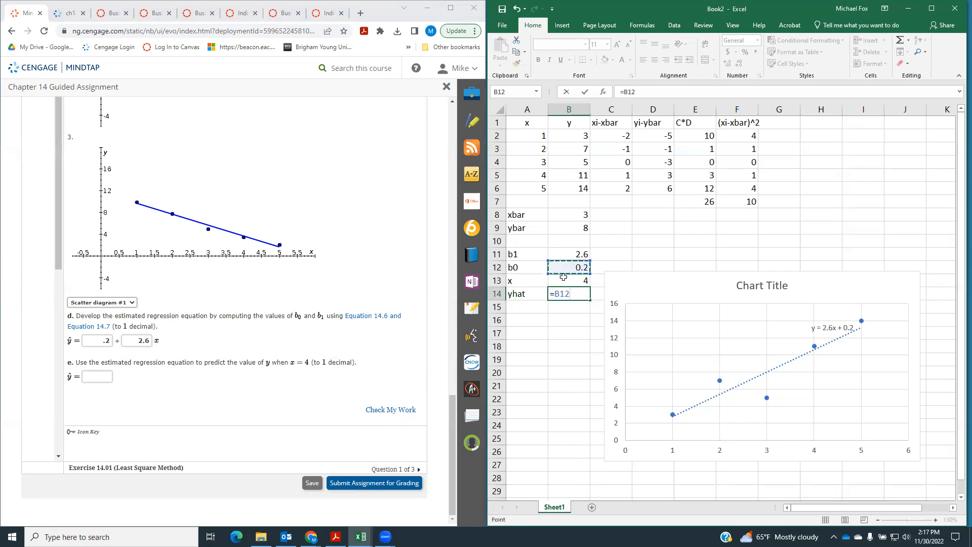
pyautogui.write('+(')
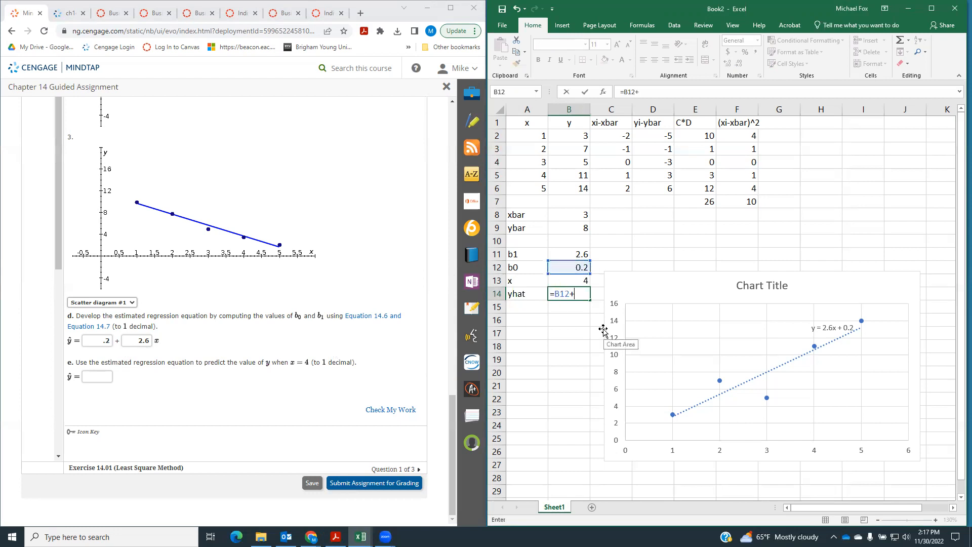
pyautogui.click(568, 254)
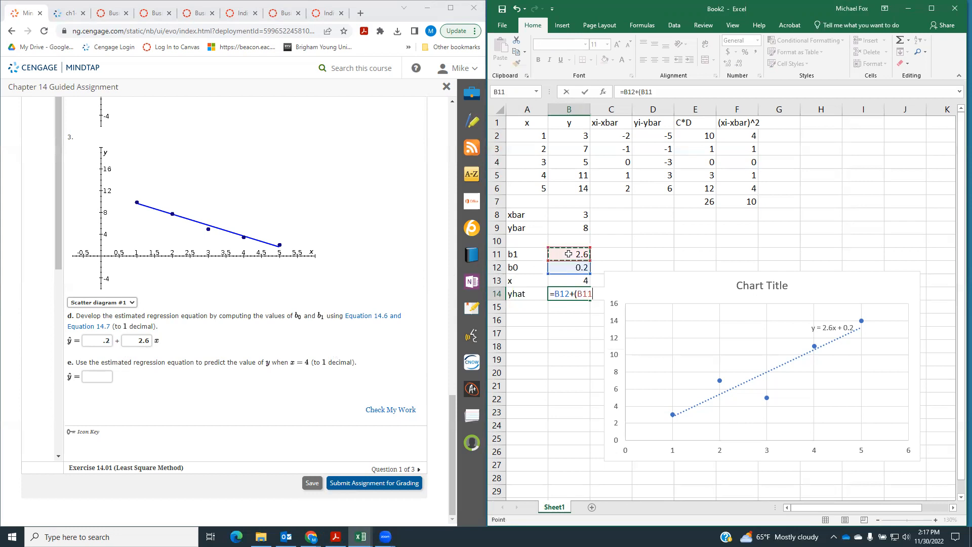
pyautogui.write('*')
pyautogui.click(577, 280)
pyautogui.write(')')
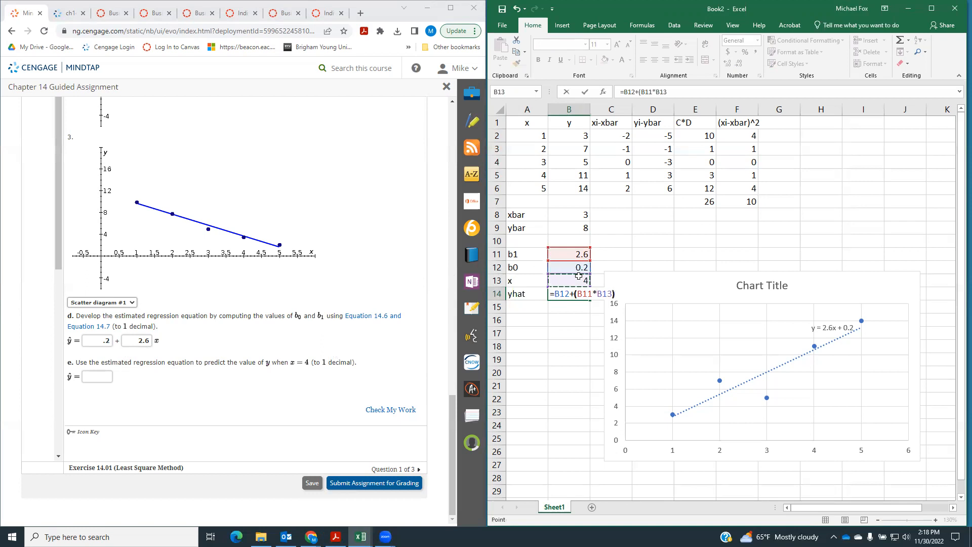
pyautogui.press('Return')
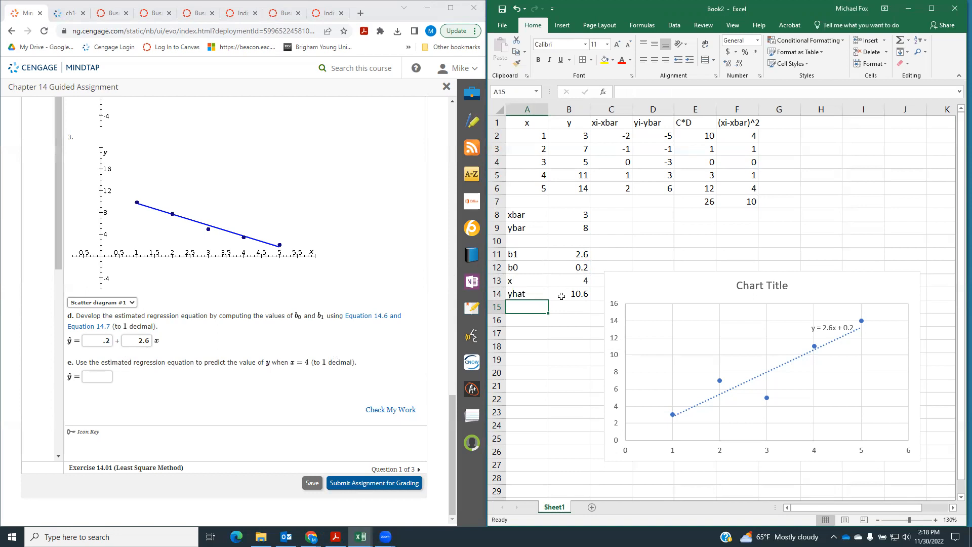
# Answer part e with 10.6, submit the exercise to Check My Work, and review the marked answers
pyautogui.click(95, 377)
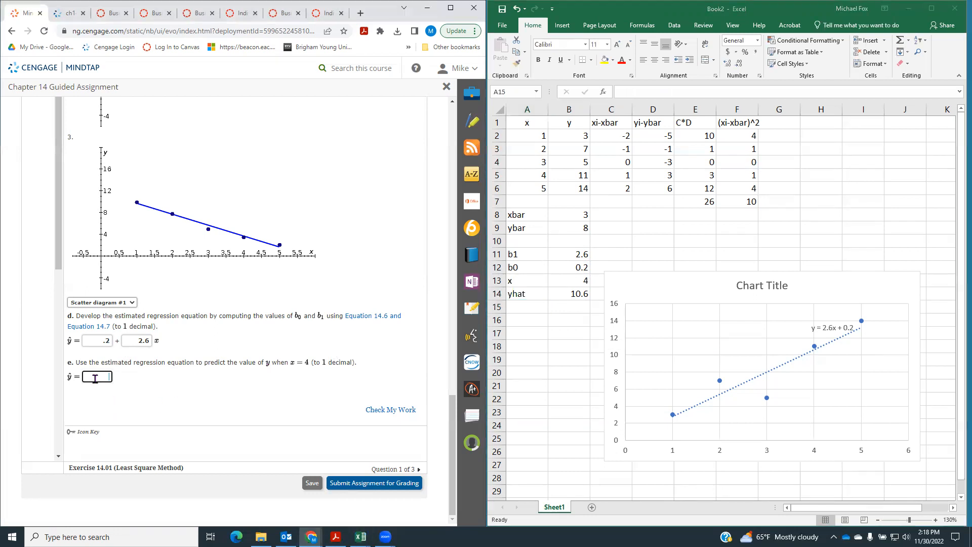
pyautogui.write('10.6')
pyautogui.click(391, 411)
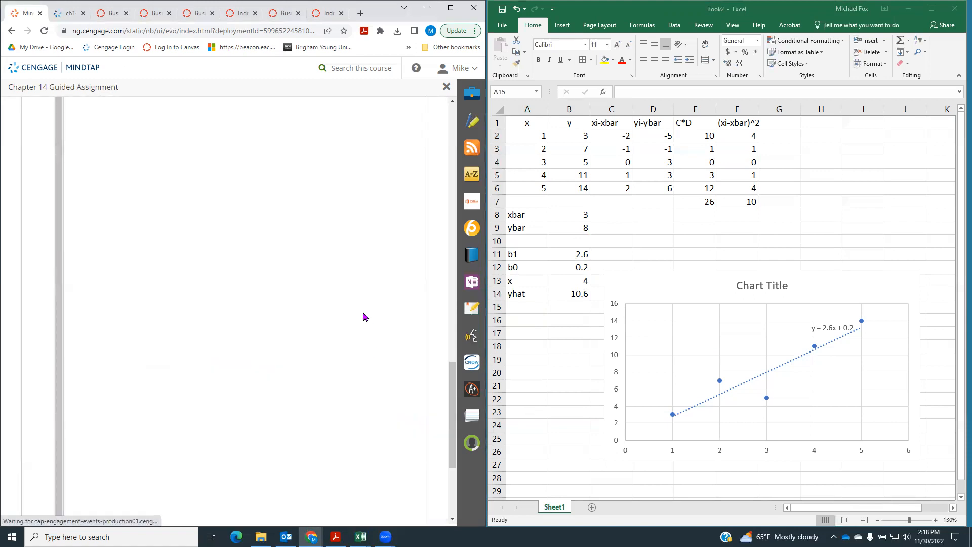
pyautogui.scroll(-10, 362, 311)
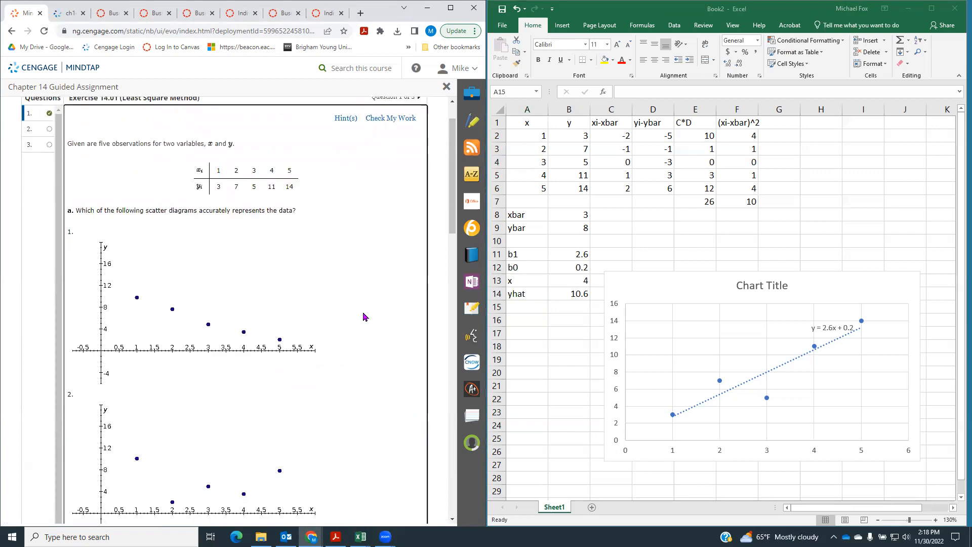
pyautogui.scroll(-7, 363, 314)
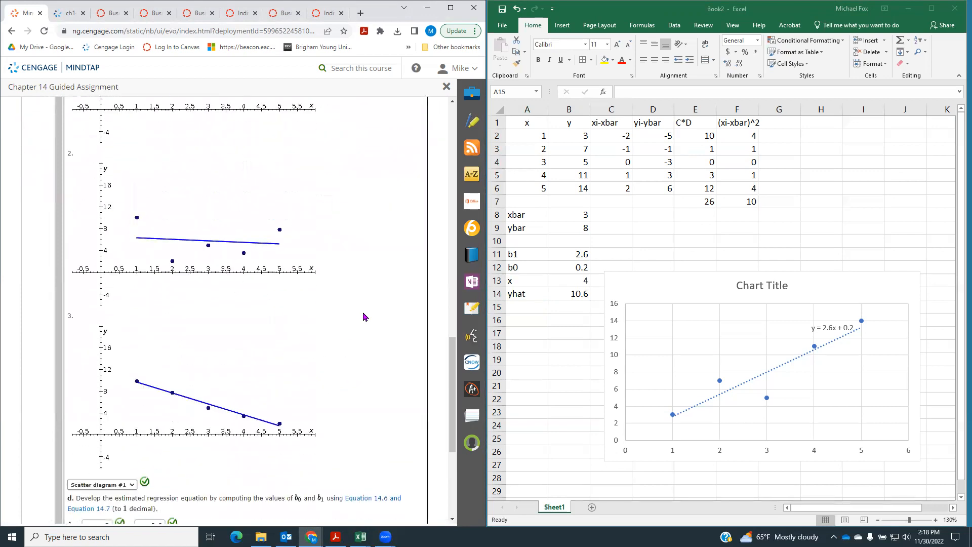
pyautogui.scroll(2, 363, 316)
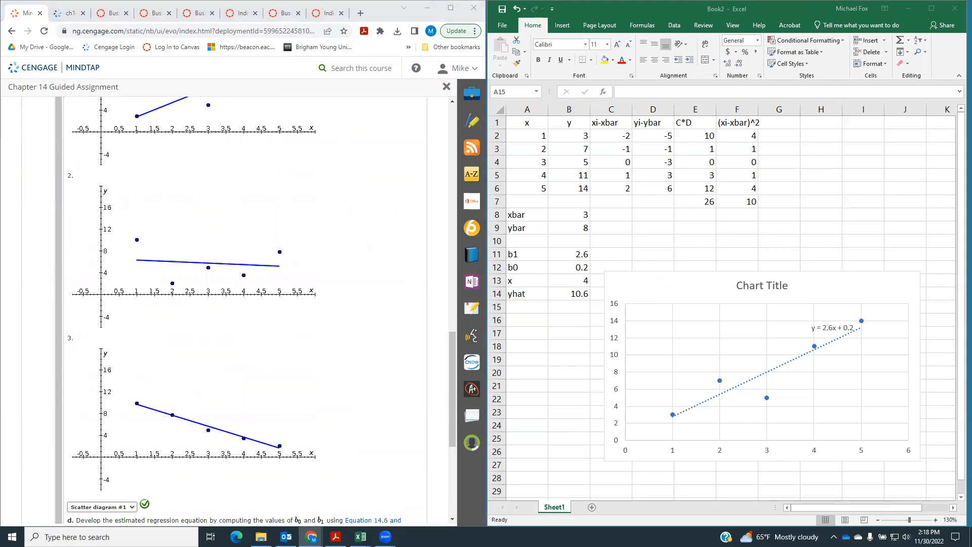
pyautogui.scroll(20, 334, 243)
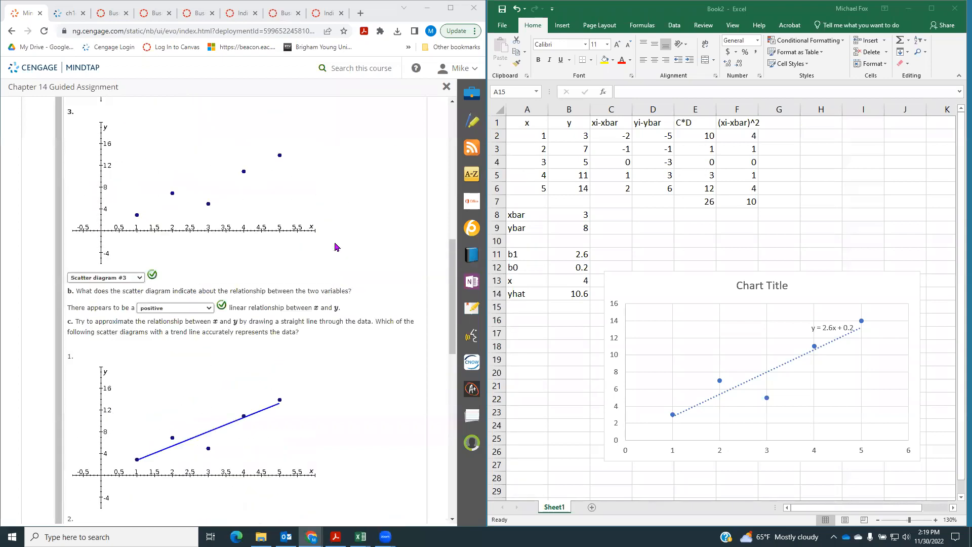
# Open question 2, Exercise 14.15 (Coefficient of Determination), and go over the x and y observations in the worksheet
pyautogui.click(38, 181)
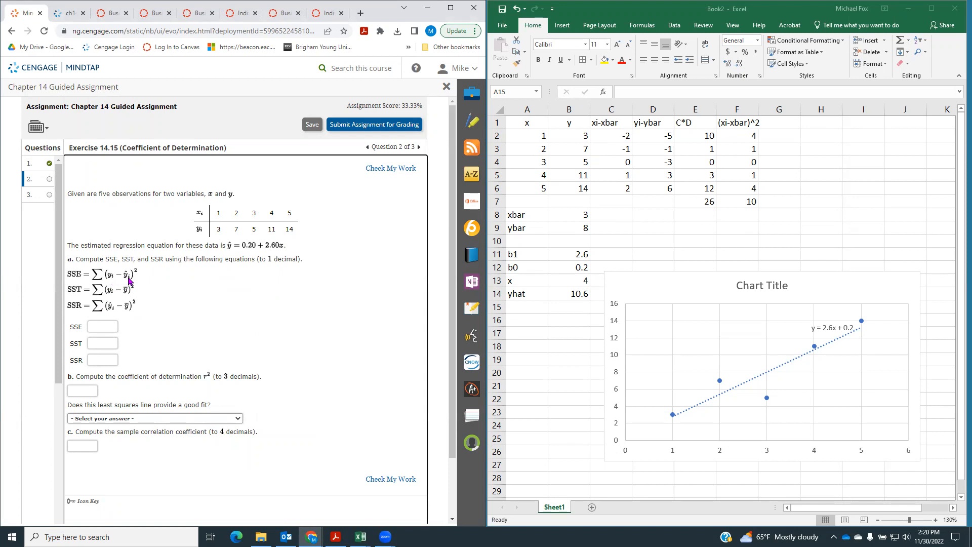
pyautogui.click(569, 140)
pyautogui.click(568, 150)
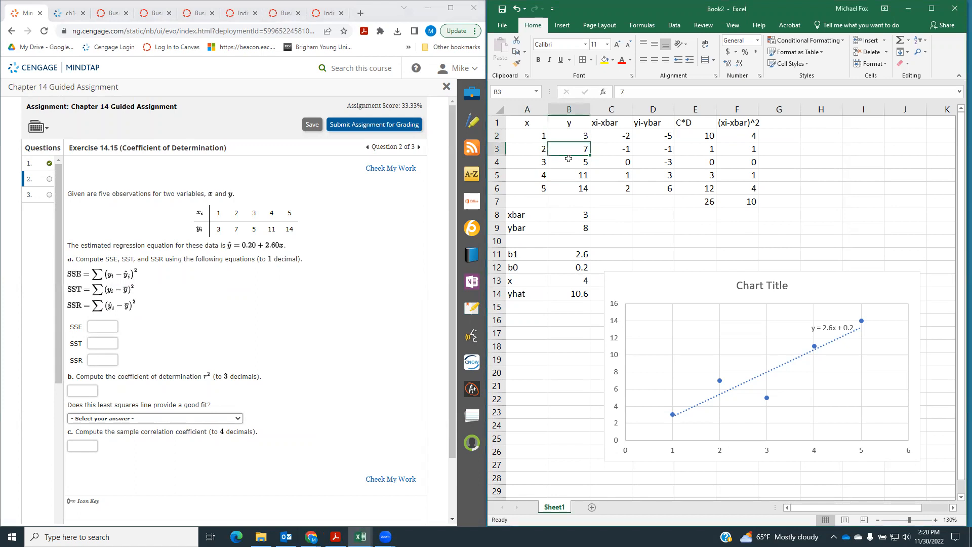
pyautogui.click(566, 163)
pyautogui.click(567, 176)
pyautogui.click(568, 187)
pyautogui.moveTo(573, 141); pyautogui.dragTo(570, 186)
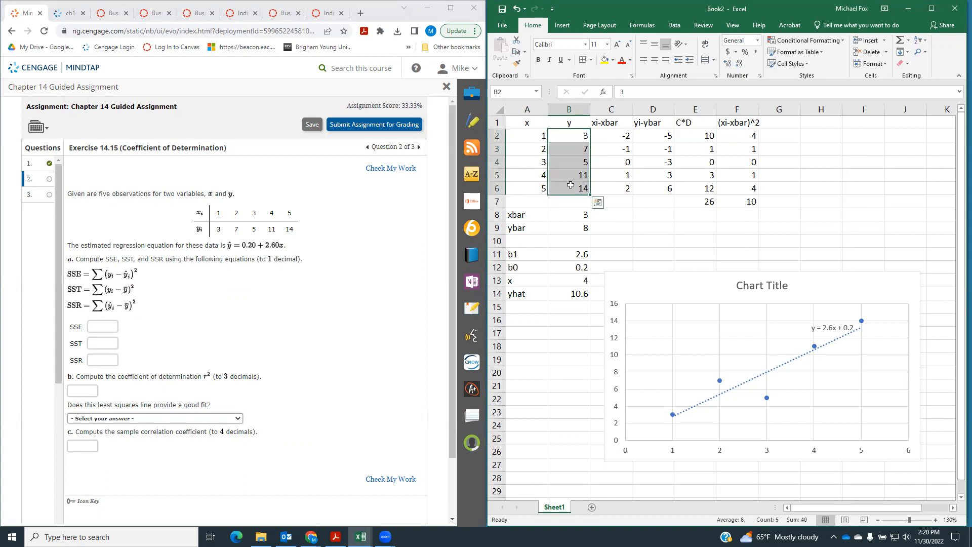
pyautogui.click(532, 137)
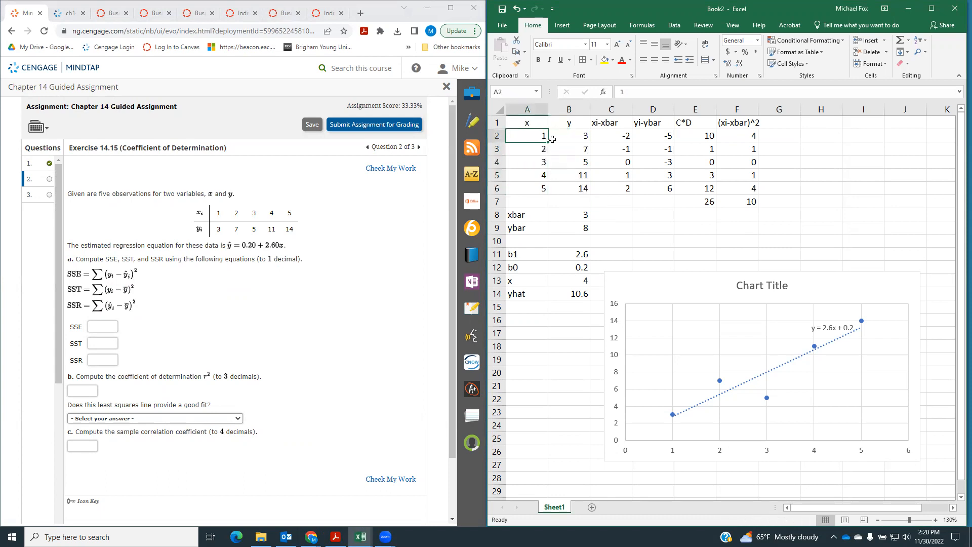
pyautogui.click(526, 151)
pyautogui.click(566, 149)
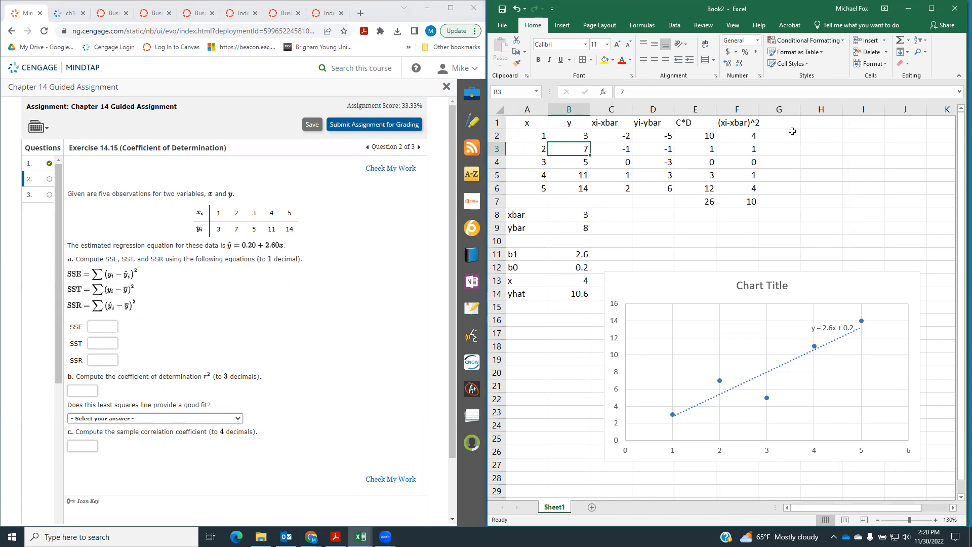
# Hide worksheet columns C through F, which hold the earlier deviation calculations
pyautogui.click(771, 127)
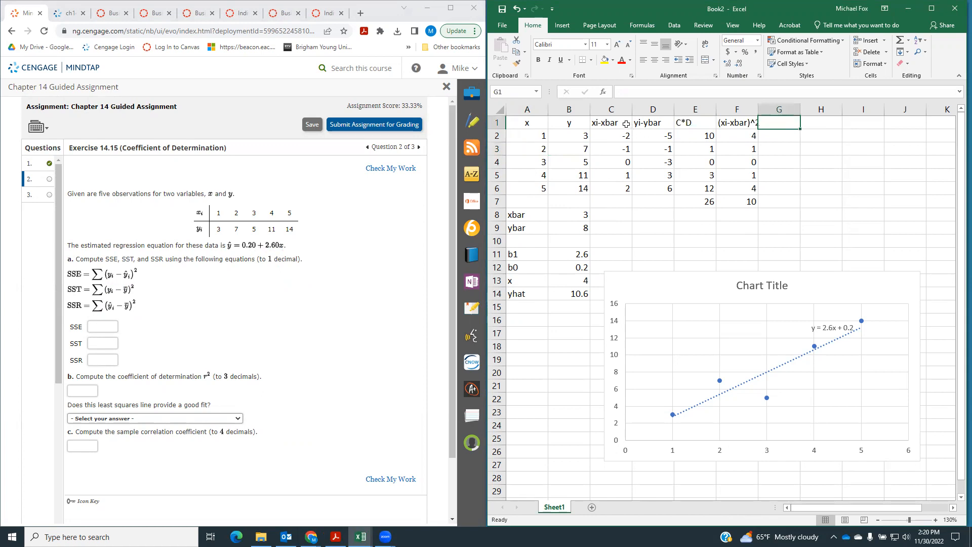
pyautogui.moveTo(617, 122); pyautogui.dragTo(737, 123)
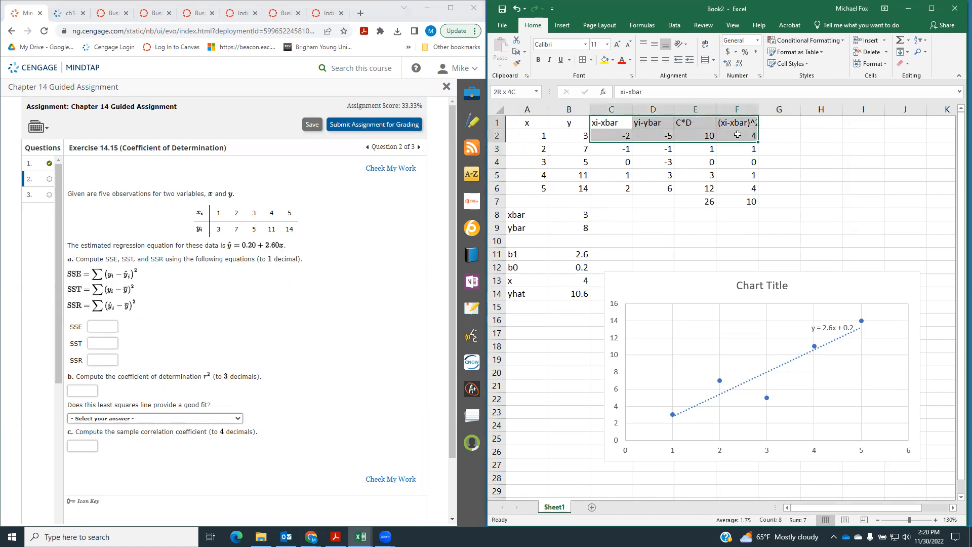
pyautogui.click(615, 109)
pyautogui.moveTo(615, 108); pyautogui.dragTo(737, 109)
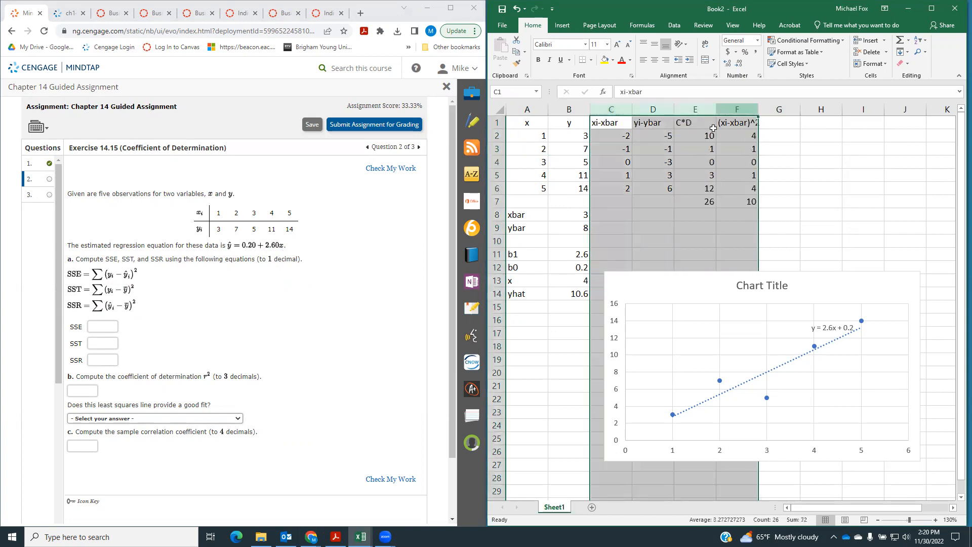
pyautogui.rightClick(710, 141)
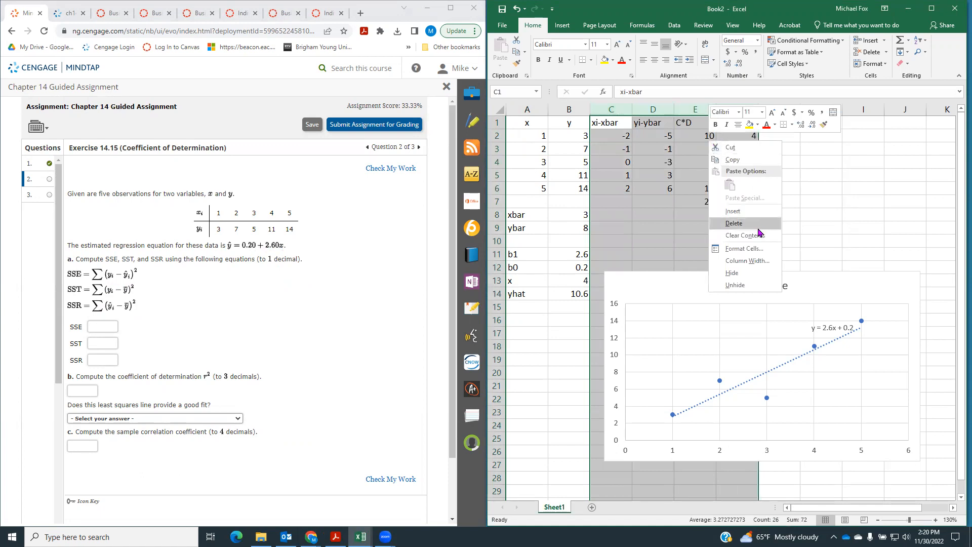
pyautogui.click(732, 273)
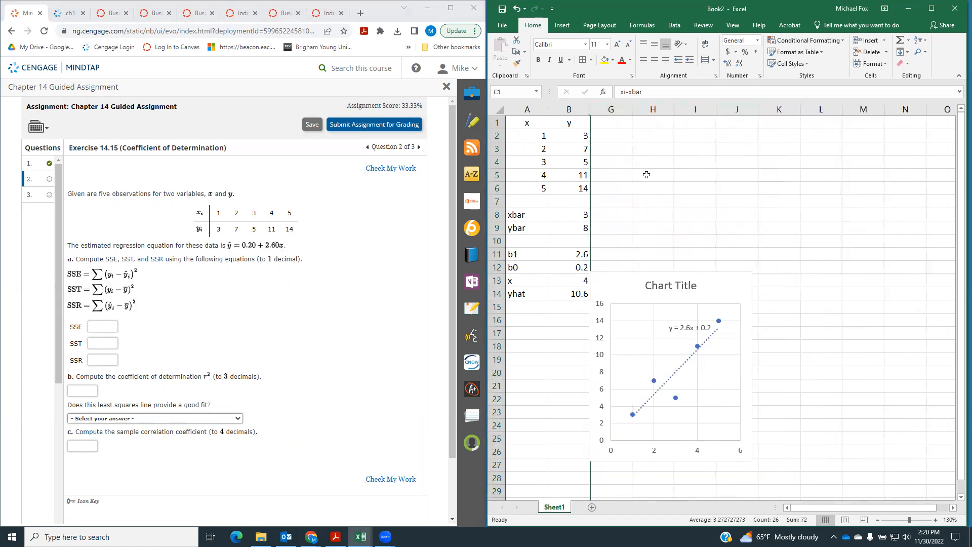
# Add a yhat header in G1 and compute the first predicted value in G2 with the formula =.2+(2.6*A2)
pyautogui.click(620, 126)
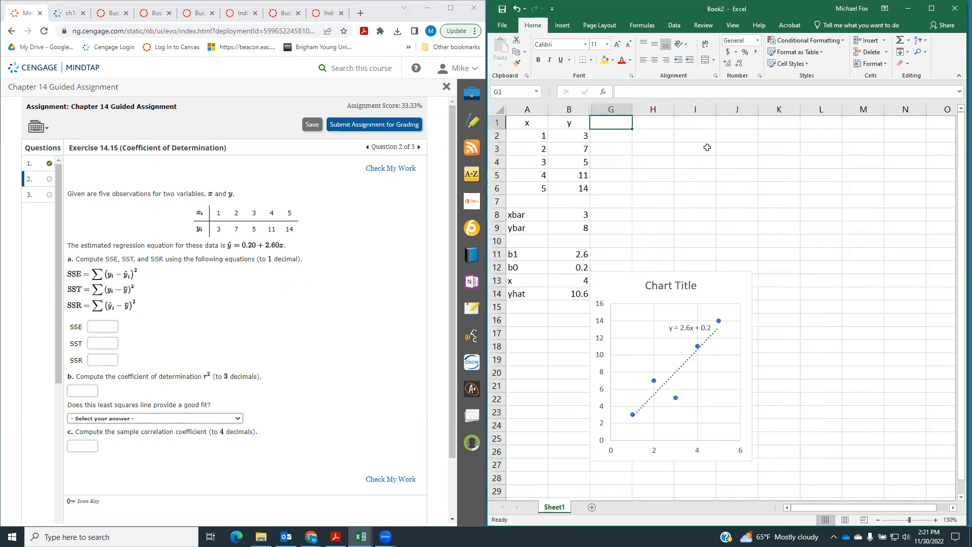
pyautogui.write('yhat')
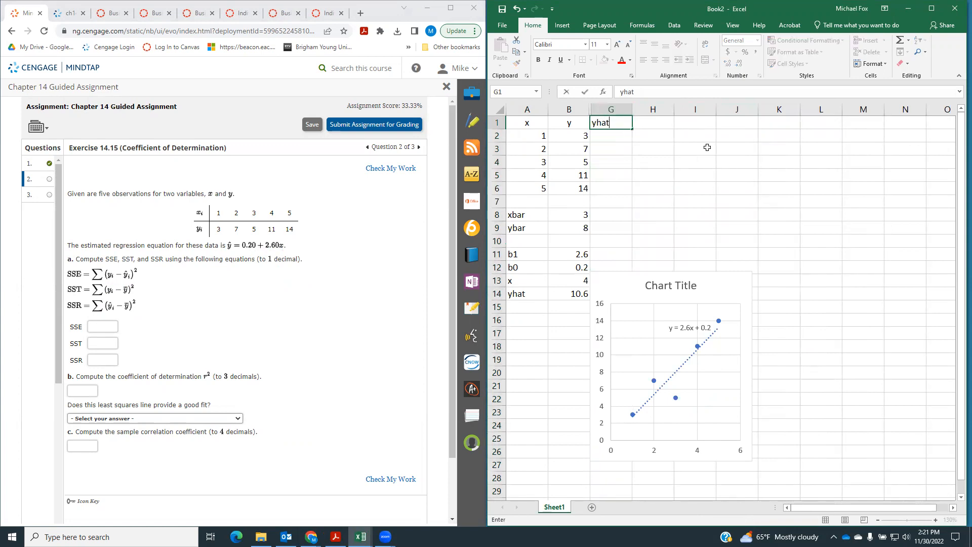
pyautogui.press('Return')
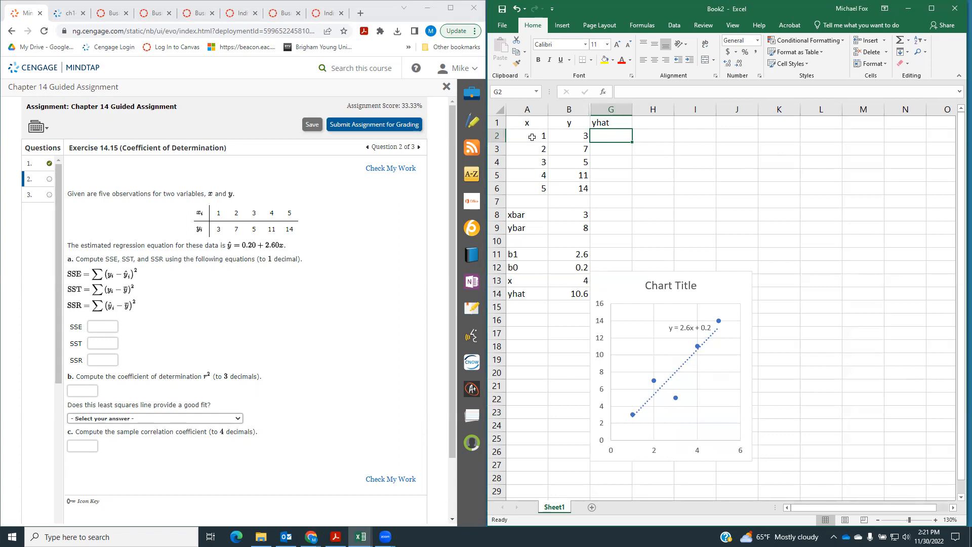
pyautogui.write('=')
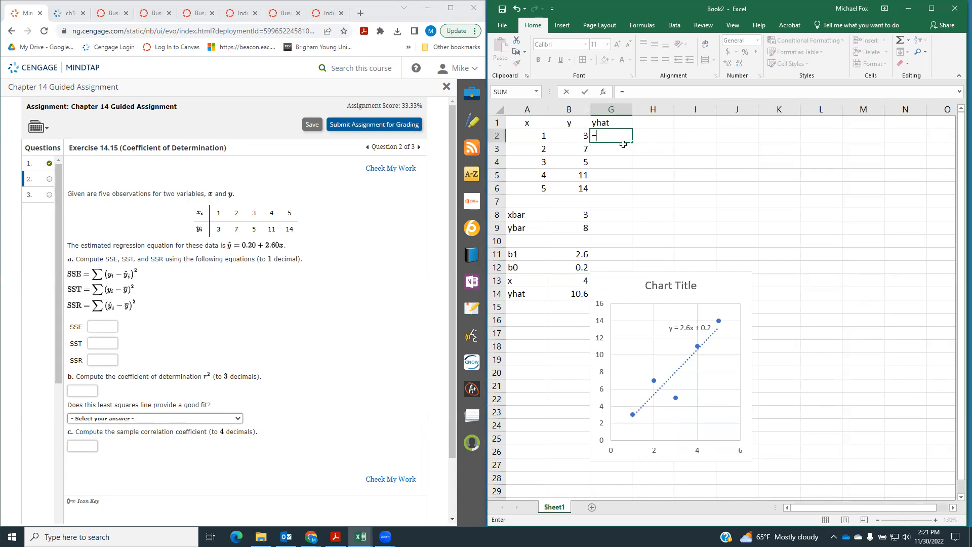
pyautogui.write('.2+(2.6*')
pyautogui.click(531, 136)
pyautogui.write(')')
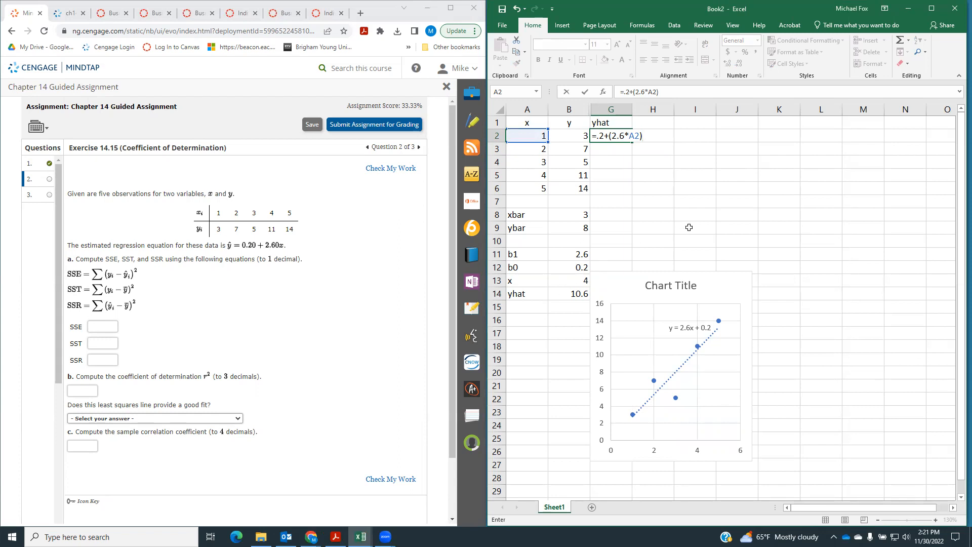
pyautogui.press('Return')
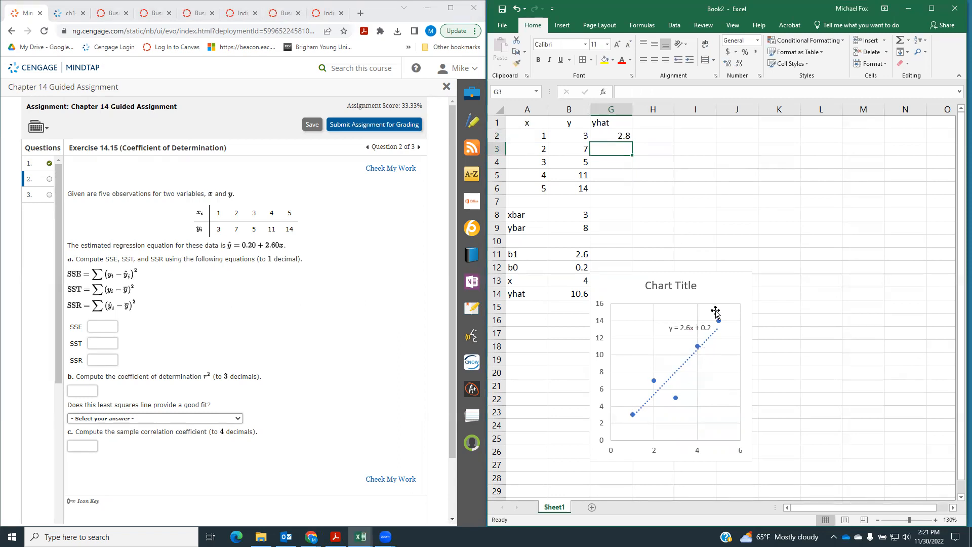
# Enlarge the scatter chart, mainly widening it to about column L
pyautogui.click(737, 342)
pyautogui.moveTo(753, 458); pyautogui.dragTo(869, 468)
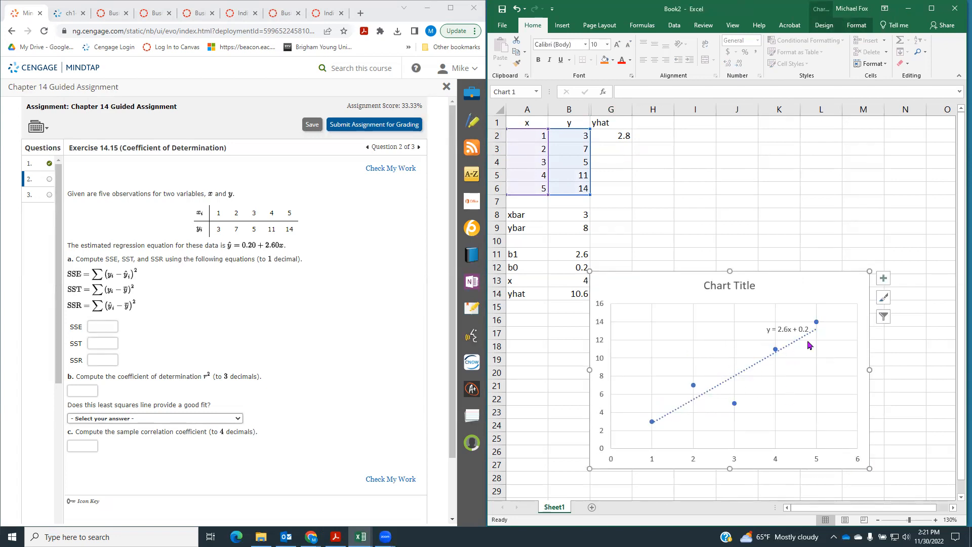
pyautogui.click(723, 216)
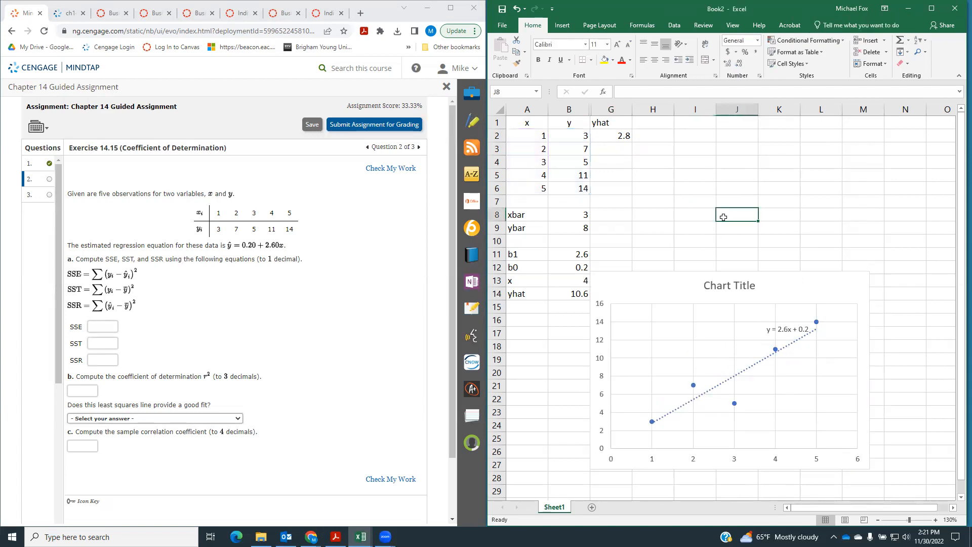
# Fill the yhat formula down through G6 and compare the predicted values with the observed y values
pyautogui.click(534, 133)
pyautogui.click(616, 138)
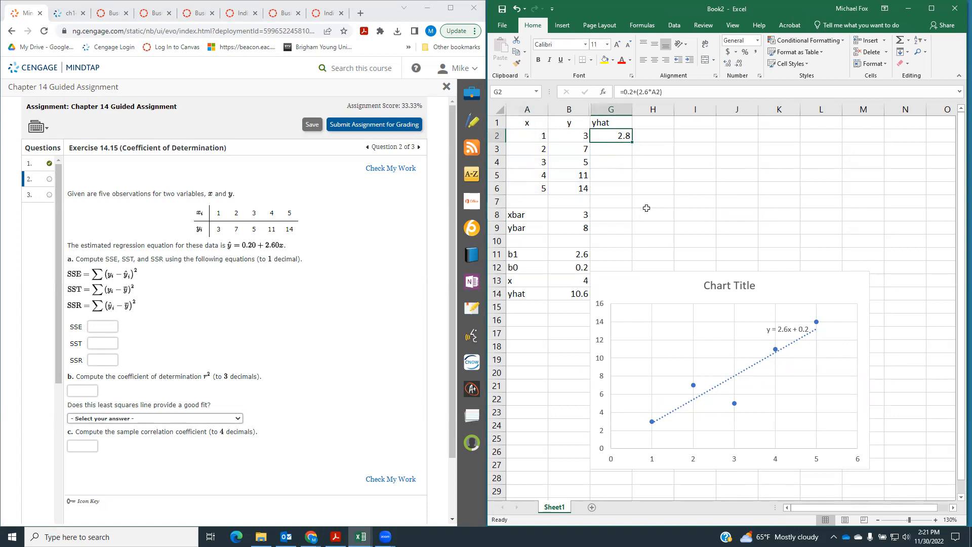
pyautogui.click(578, 140)
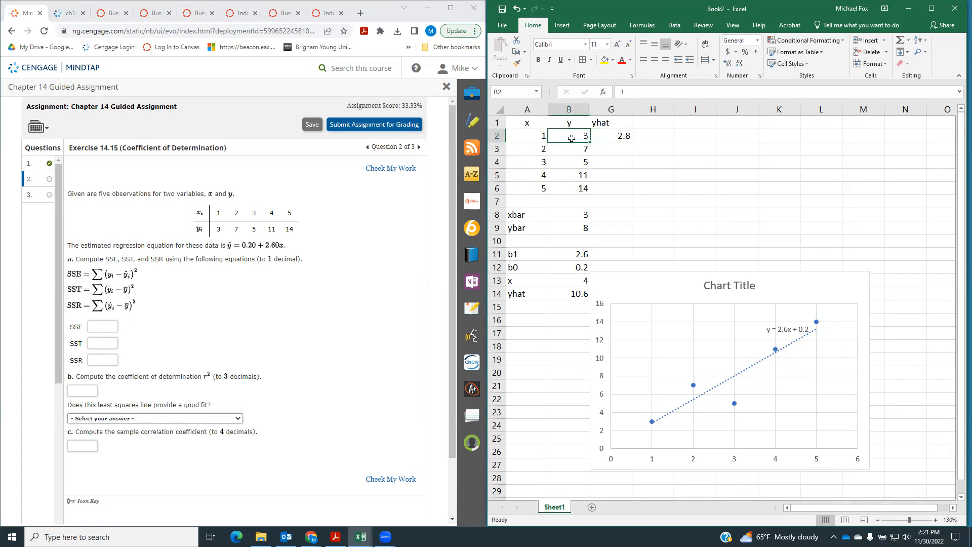
pyautogui.click(618, 137)
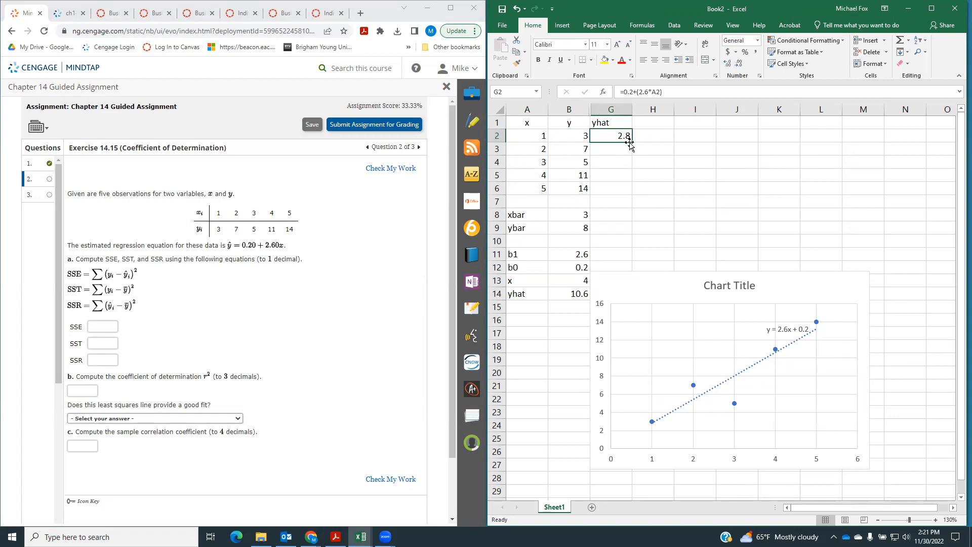
pyautogui.moveTo(632, 143); pyautogui.dragTo(629, 194)
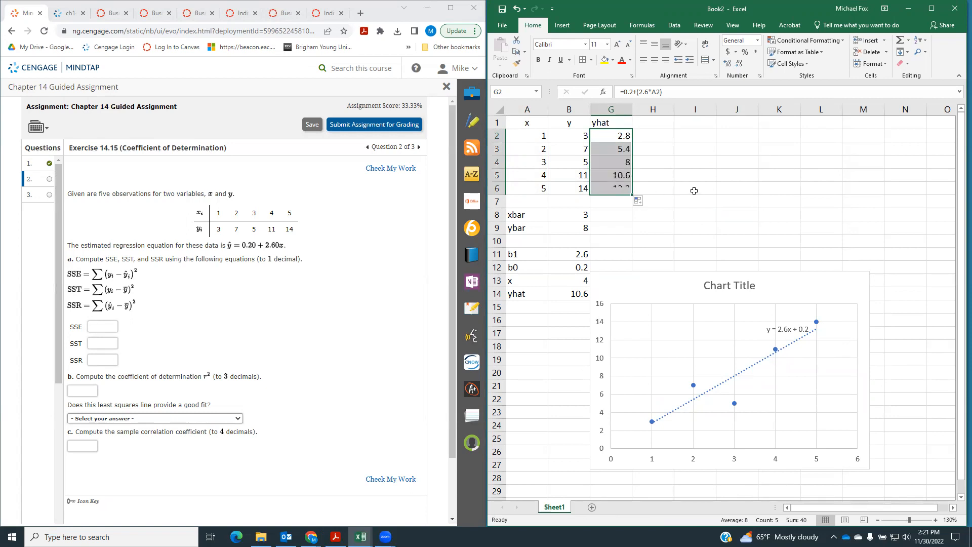
pyautogui.click(606, 150)
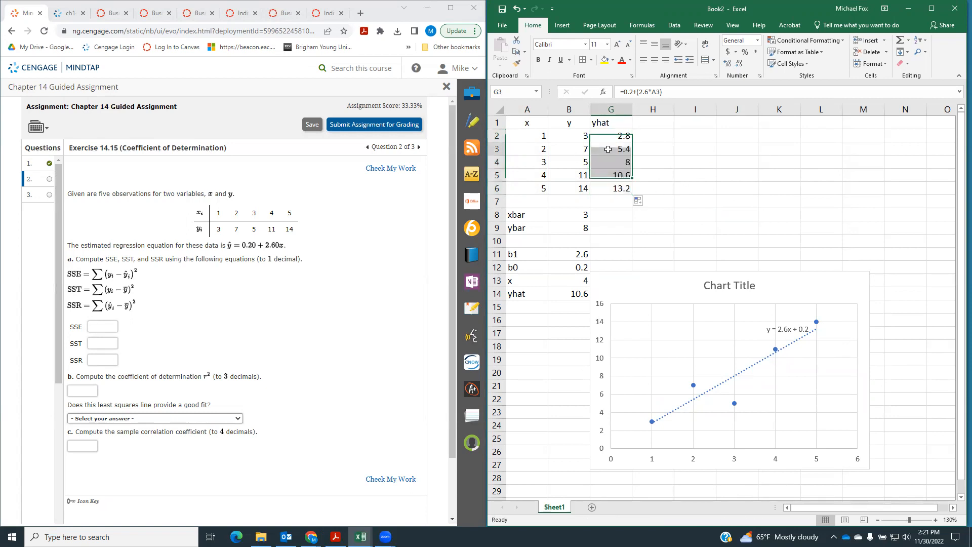
pyautogui.click(600, 175)
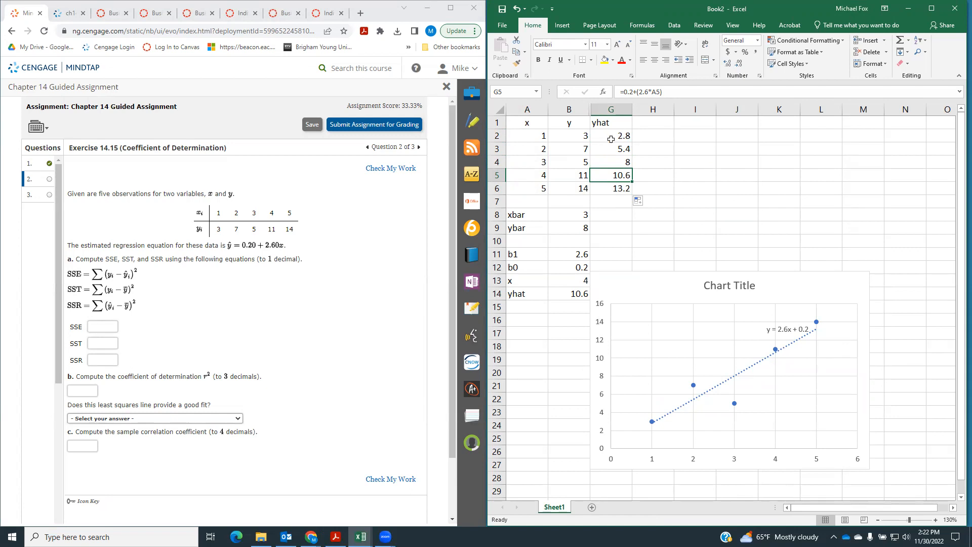
pyautogui.moveTo(575, 138); pyautogui.dragTo(571, 189)
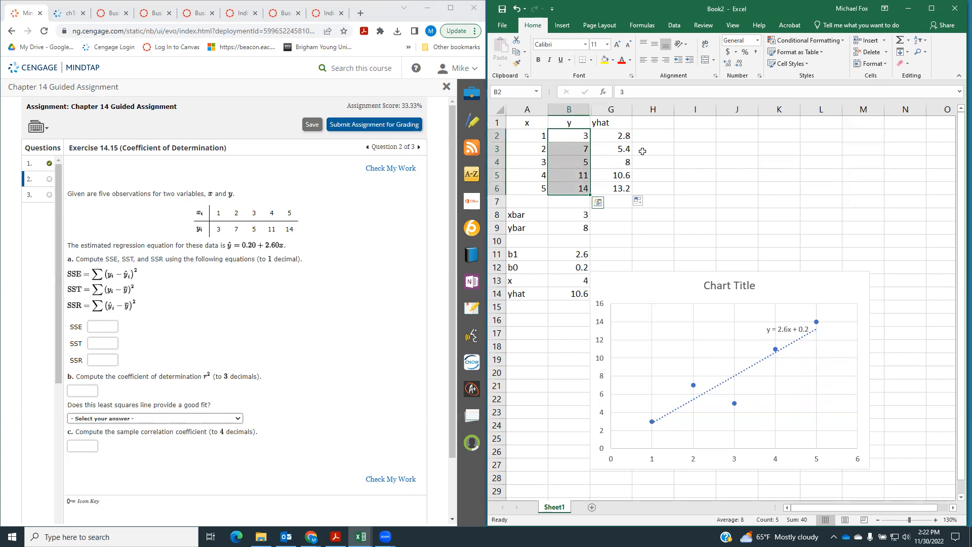
pyautogui.click(621, 138)
pyautogui.moveTo(622, 138); pyautogui.dragTo(620, 188)
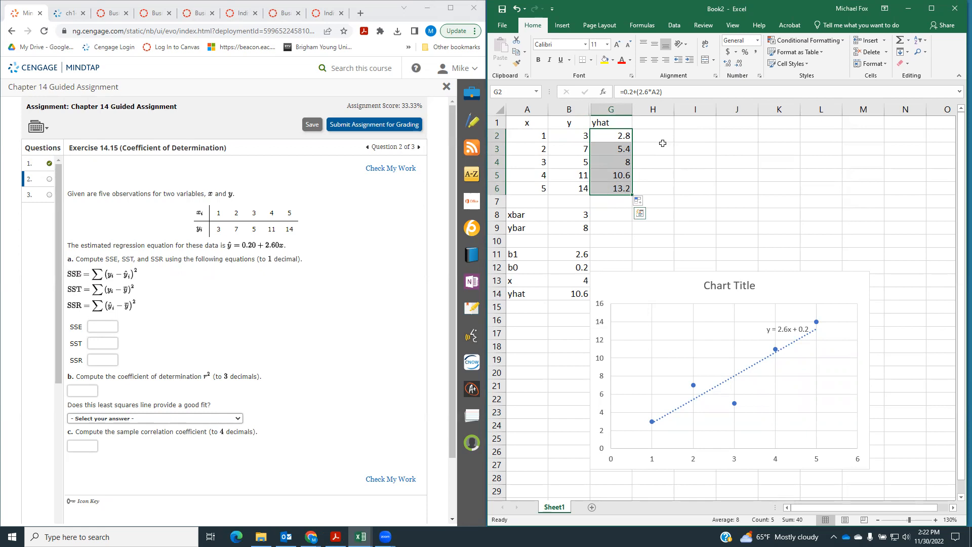
# Add a yi-yhat column in H, computing the residuals with =B2-G2 in H2 and filling down to H6
pyautogui.click(662, 125)
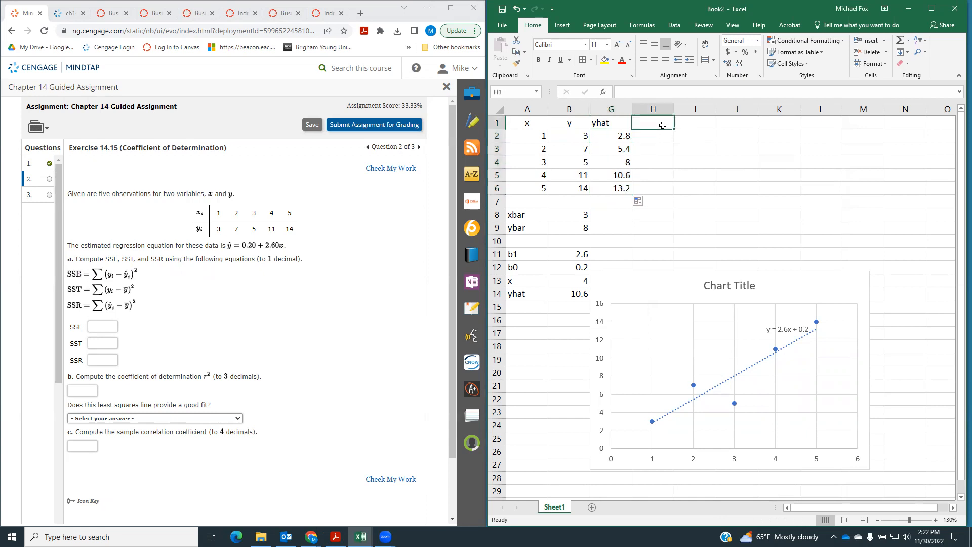
pyautogui.write('yi-')
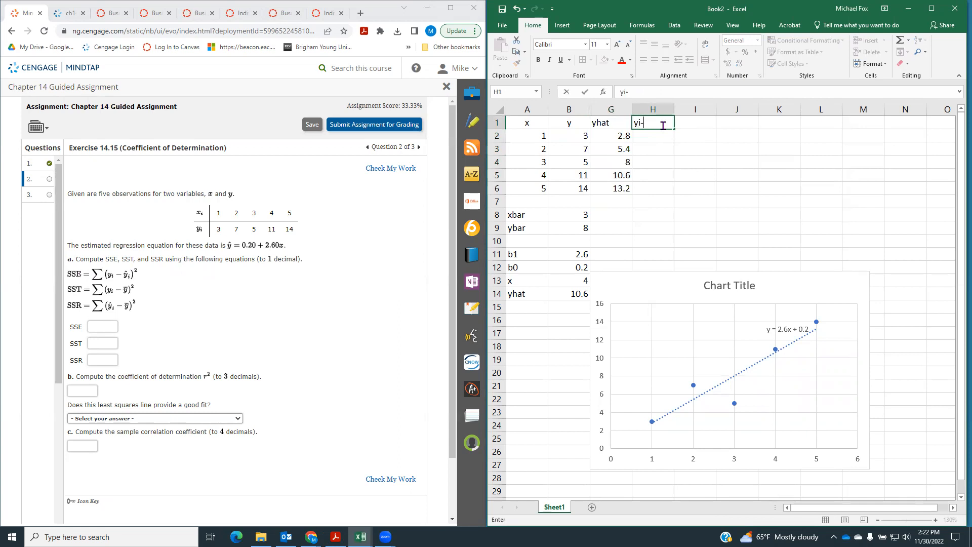
pyautogui.write('yhat')
pyautogui.press('Return')
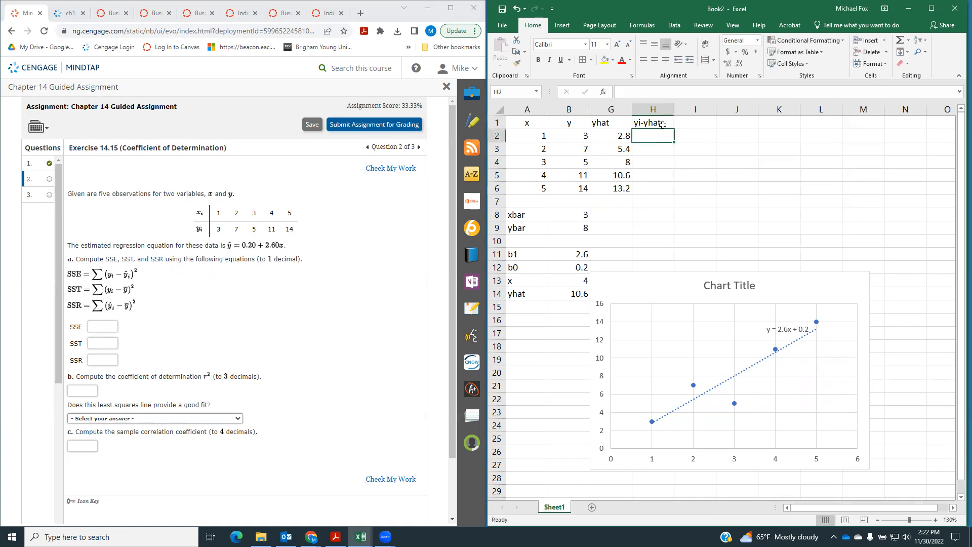
pyautogui.write('=')
pyautogui.click(574, 136)
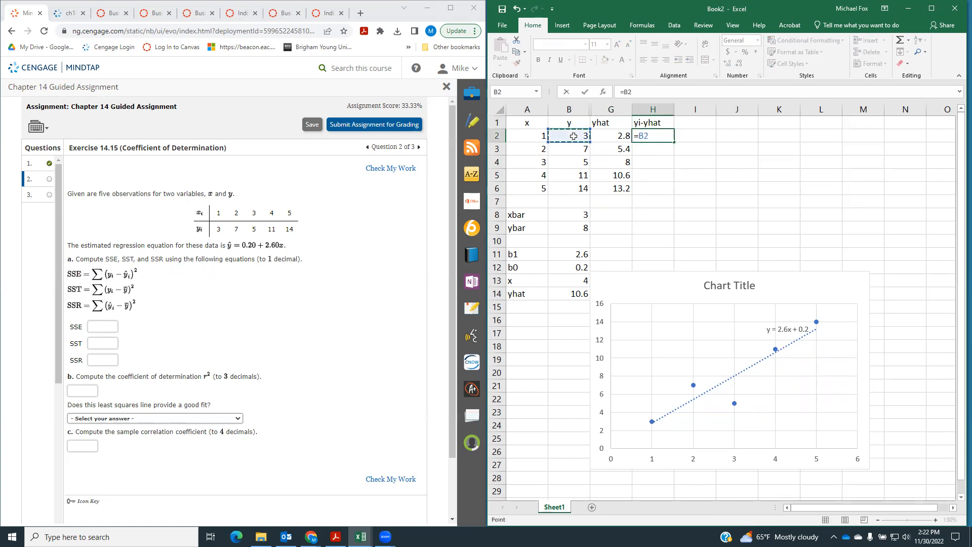
pyautogui.write('-')
pyautogui.click(611, 136)
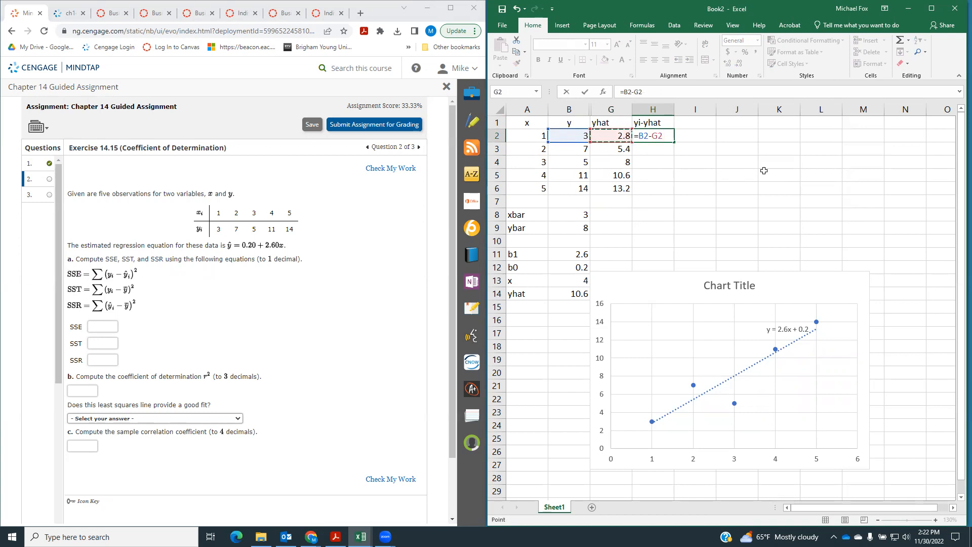
pyautogui.hotkey('ctrl', 'Return')
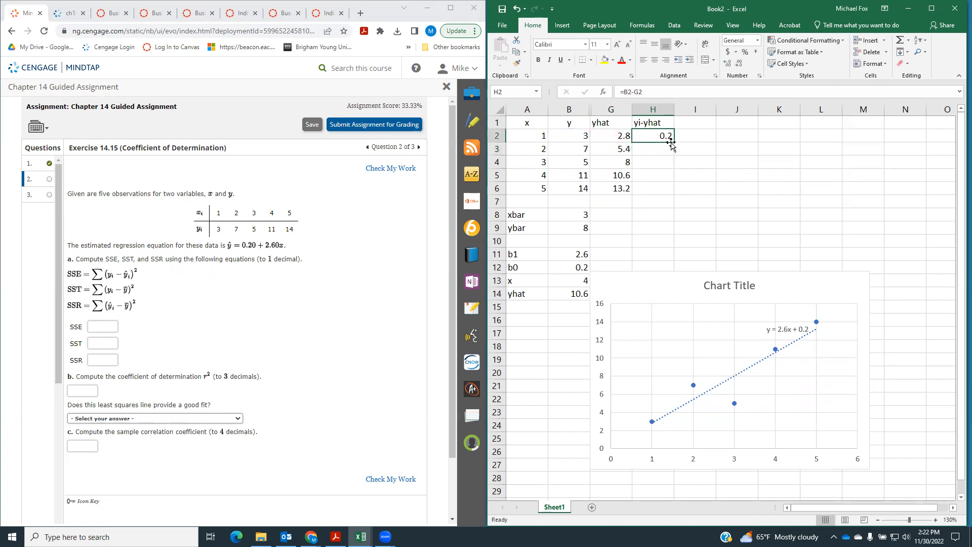
pyautogui.moveTo(673, 142); pyautogui.dragTo(667, 194)
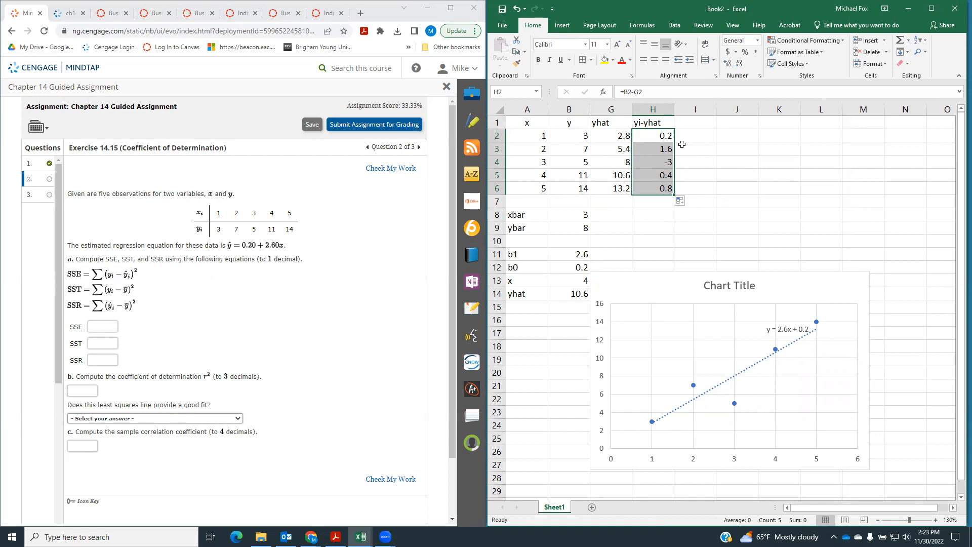
# Square the residuals in column I with =H2^2 in I2 and fill the formula down to I6
pyautogui.click(695, 137)
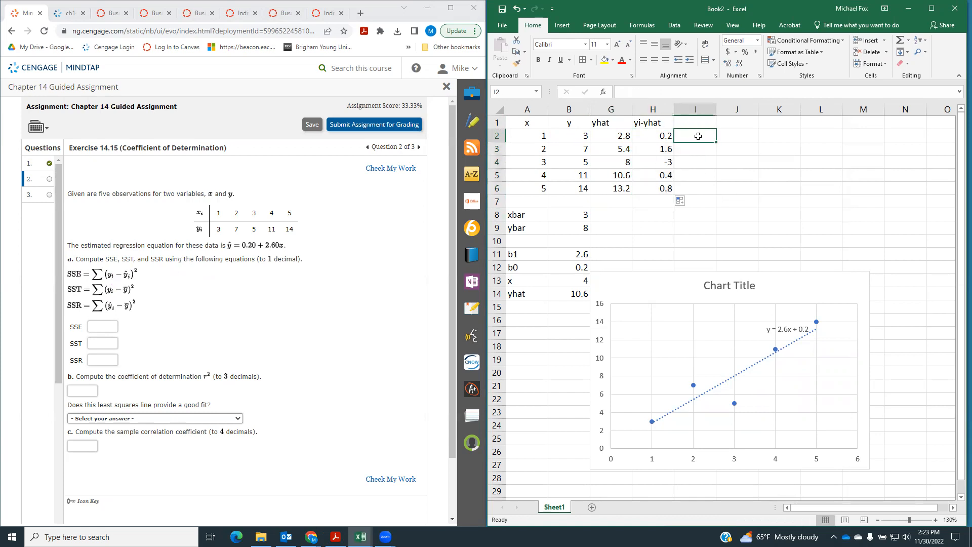
pyautogui.write('=')
pyautogui.click(660, 136)
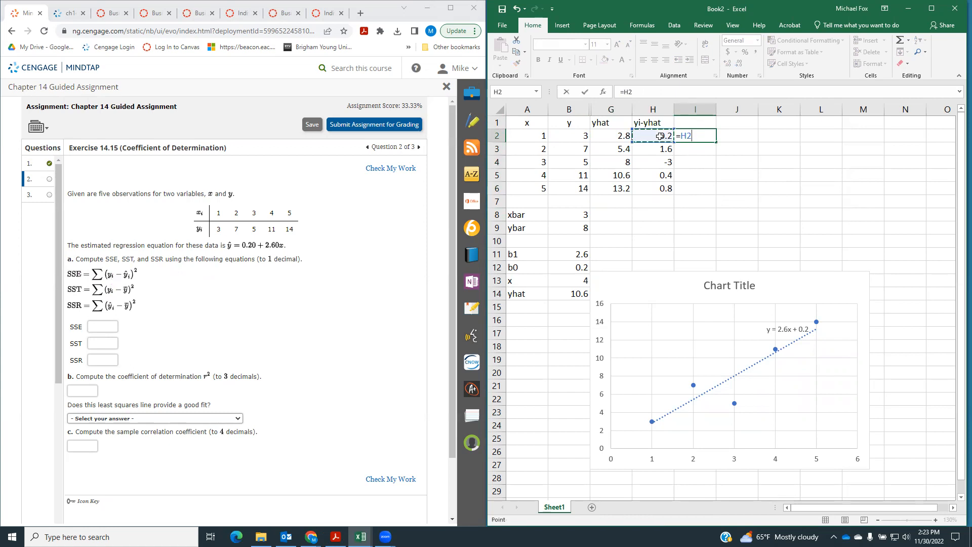
pyautogui.write('^2')
pyautogui.press('Return')
pyautogui.click(711, 139)
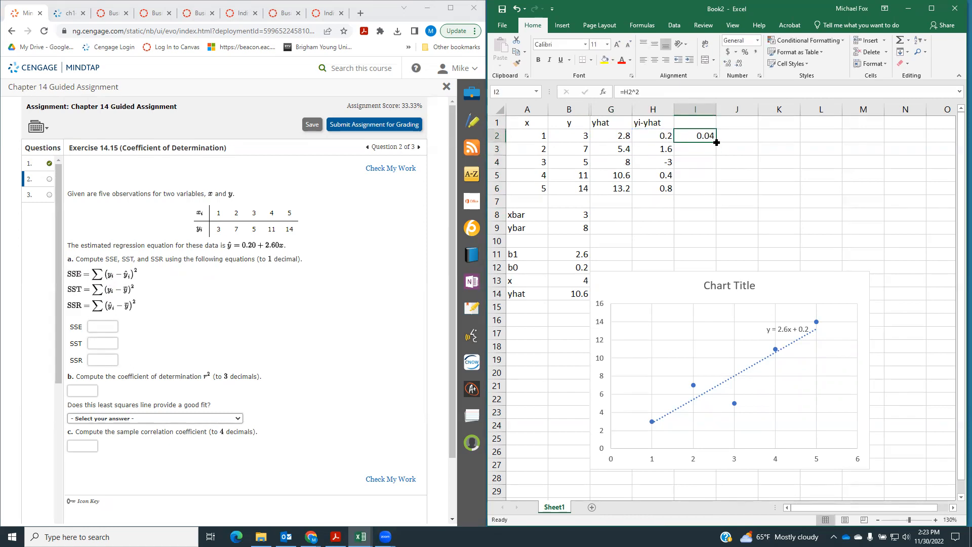
pyautogui.moveTo(717, 145); pyautogui.dragTo(711, 196)
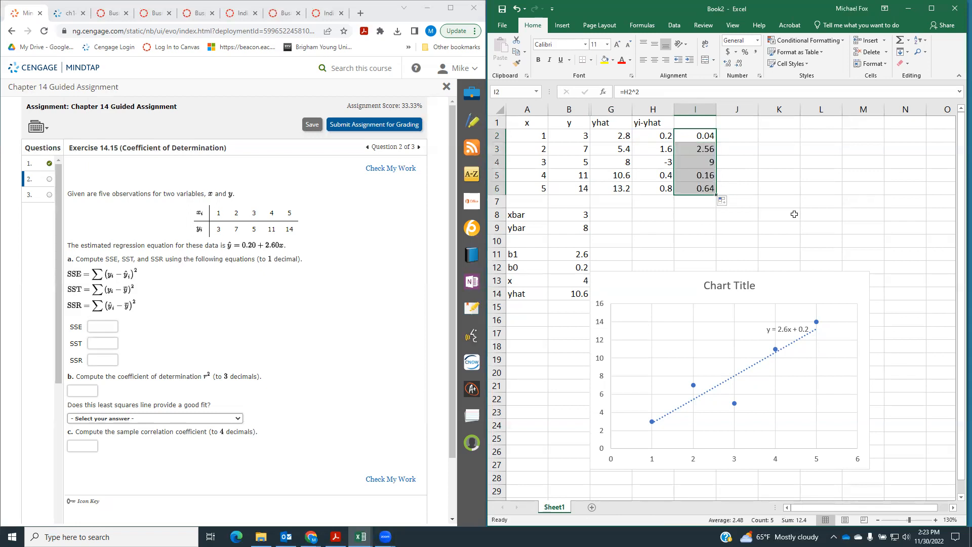
# Sum the squared residuals I2:I6 in cell I7 and enter 12.4 as the SSE answer in the MindTap exercise
pyautogui.click(688, 204)
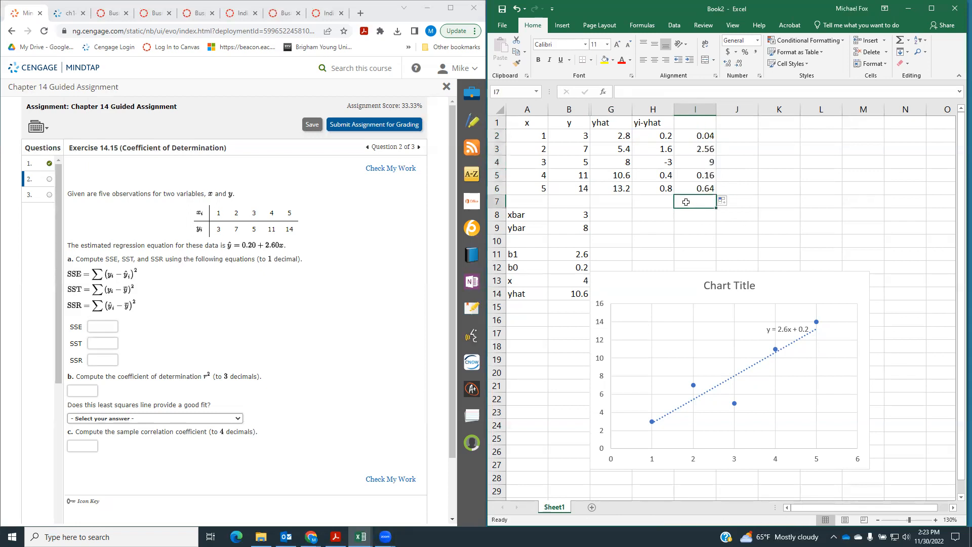
pyautogui.click(899, 41)
pyautogui.press('Return')
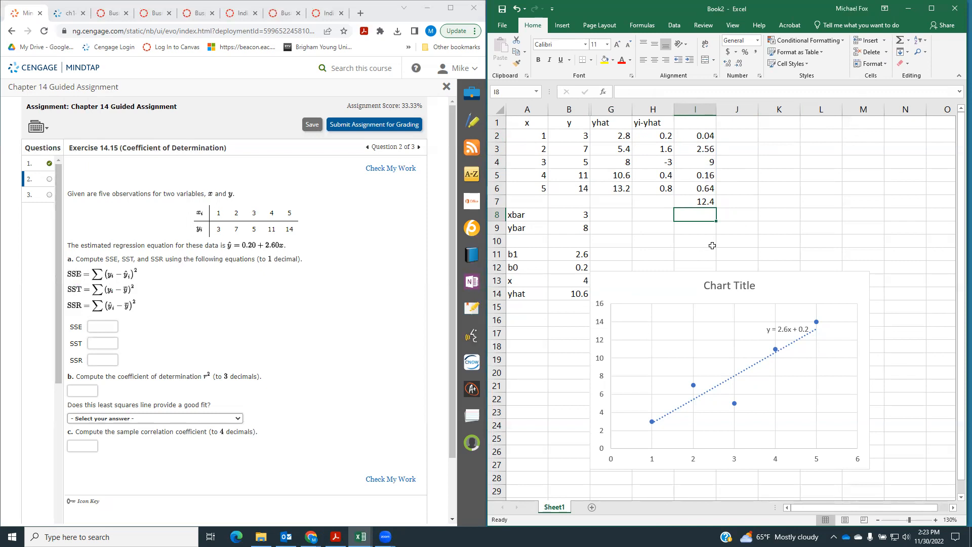
pyautogui.click(708, 203)
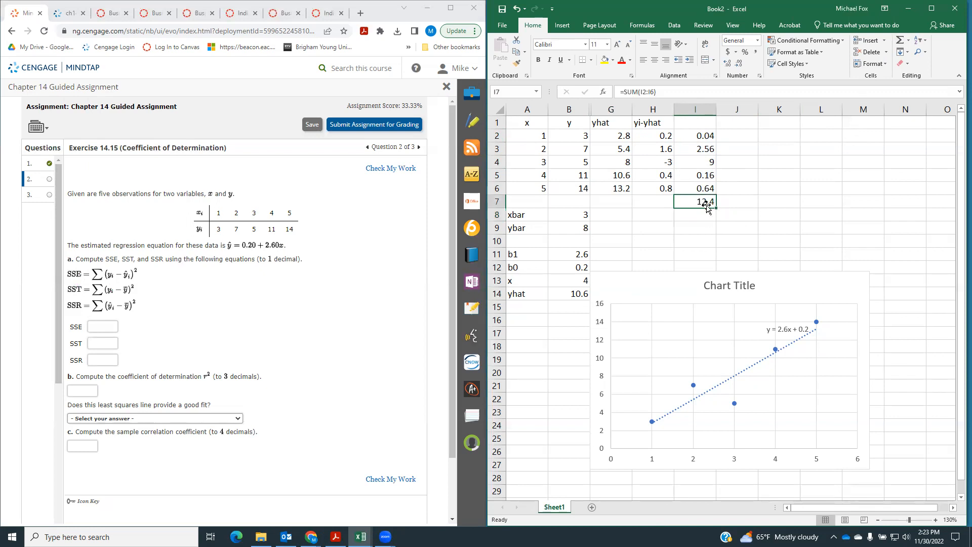
pyautogui.click(110, 324)
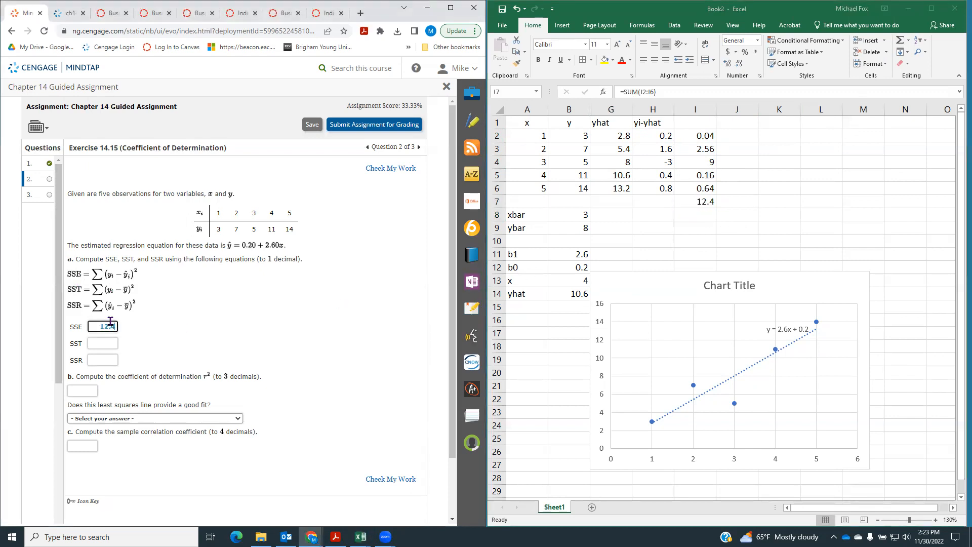
# Switch to the Excel workbook, shift the scatter chart slightly off the data columns, and maximize the workbook window
pyautogui.click(746, 221)
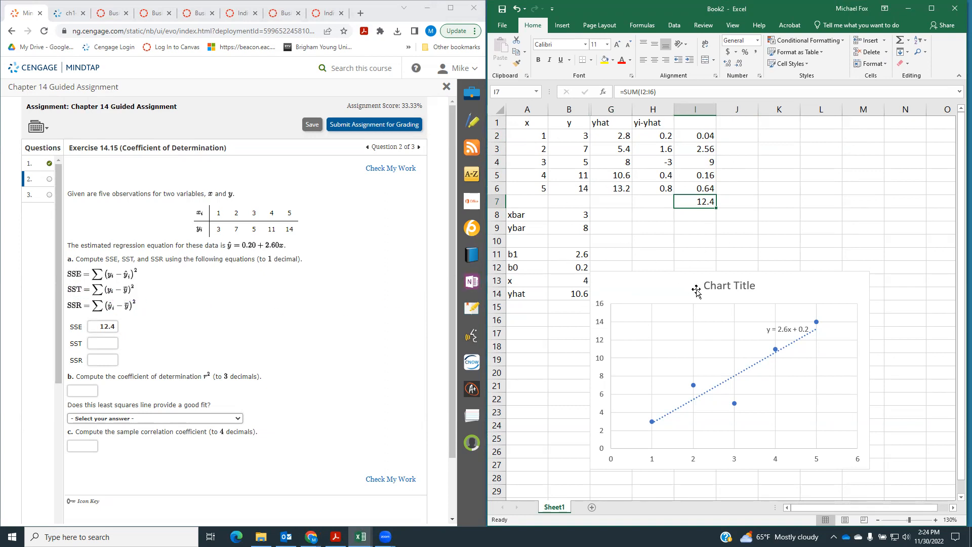
pyautogui.moveTo(674, 283); pyautogui.dragTo(691, 273)
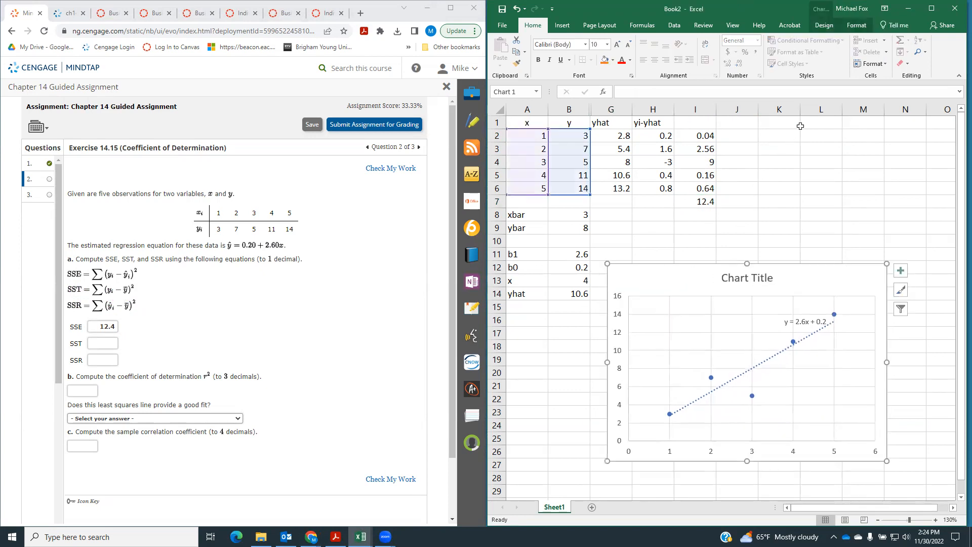
pyautogui.click(932, 9)
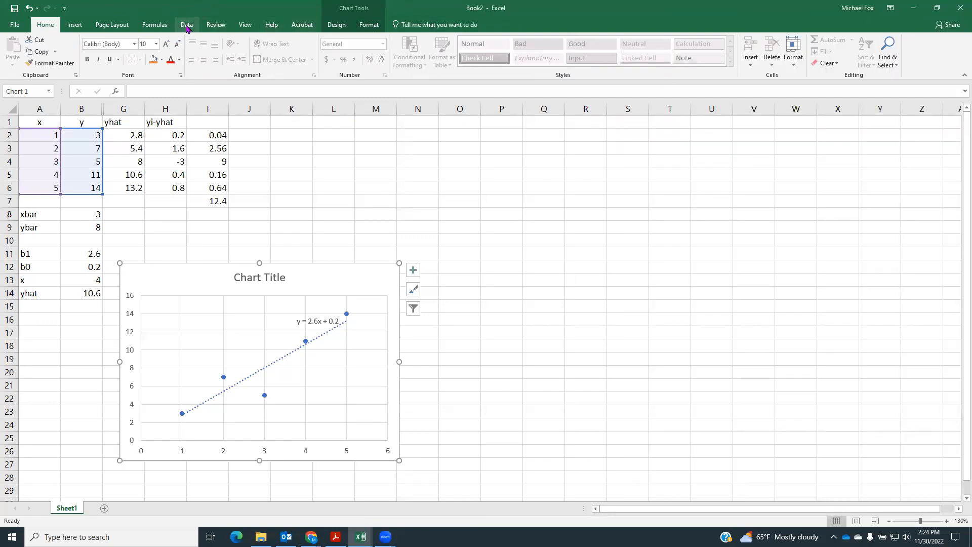
pyautogui.click(187, 25)
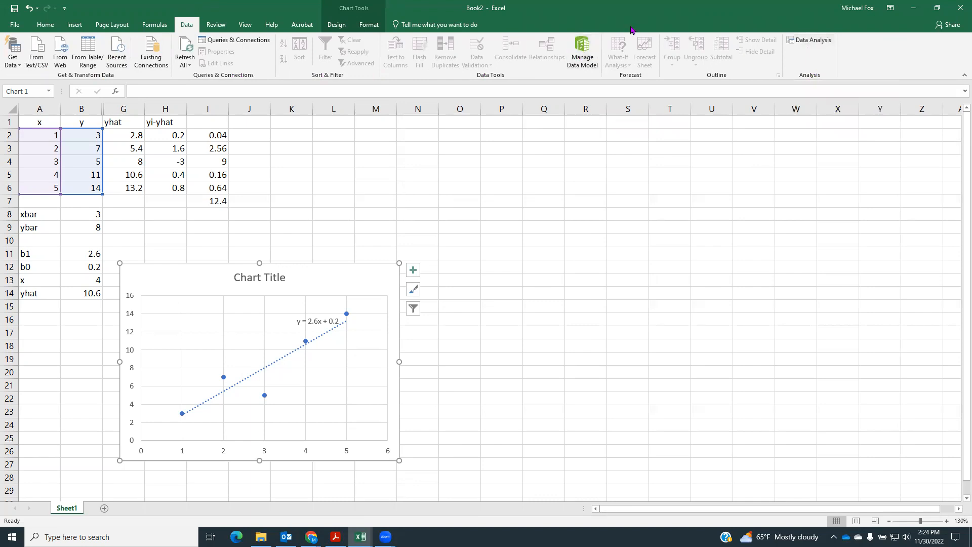
pyautogui.click(15, 27)
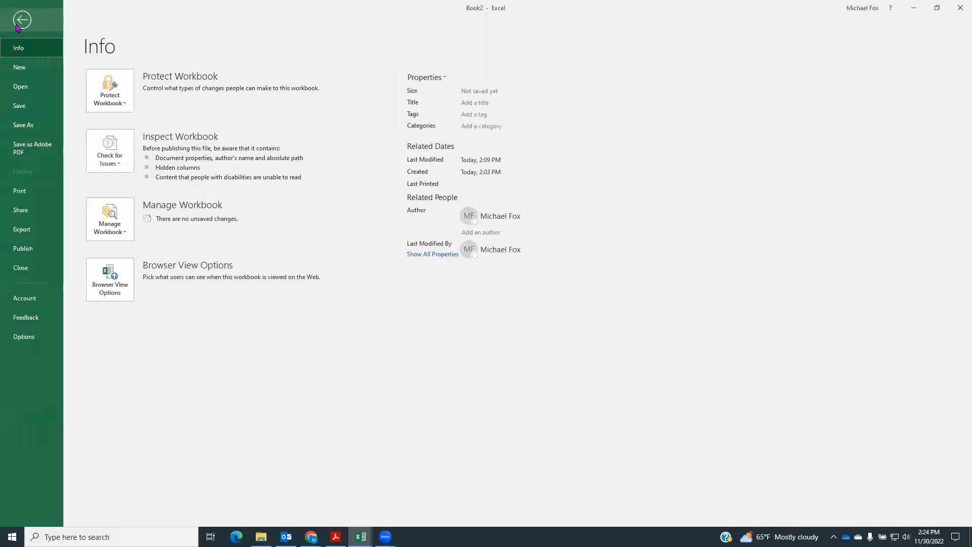
pyautogui.click(24, 336)
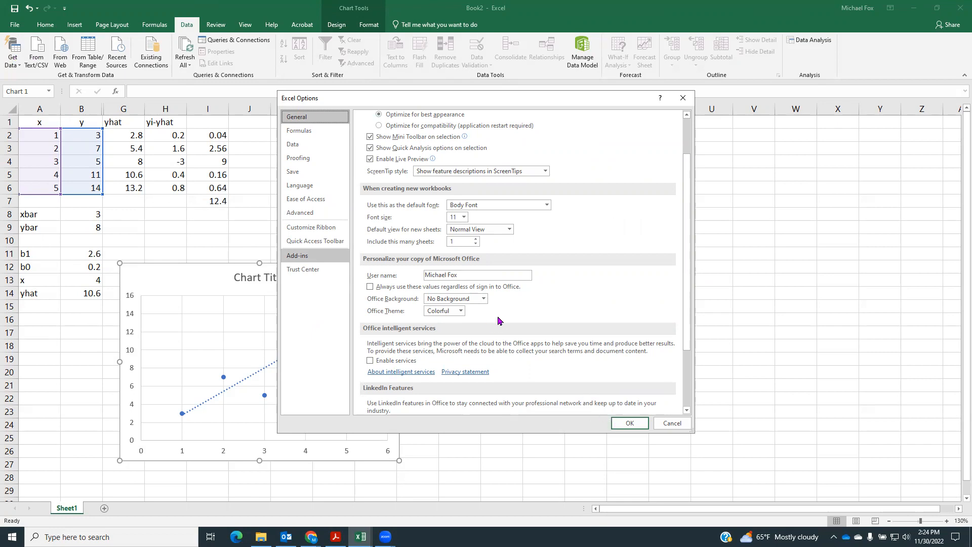
pyautogui.press('Escape')
pyautogui.scroll(-9, 525, 313)
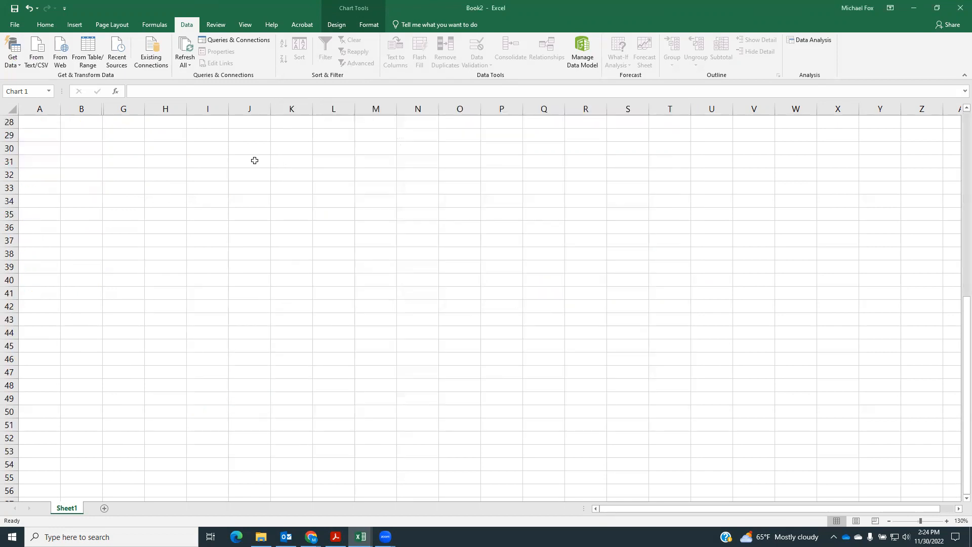
pyautogui.doubleClick(435, 17)
pyautogui.scroll(9, 436, 341)
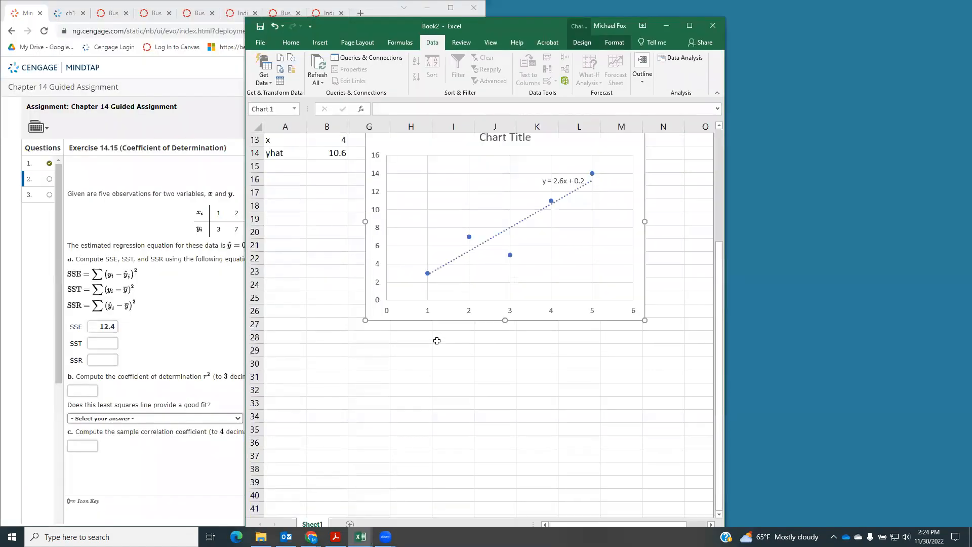
pyautogui.click(690, 26)
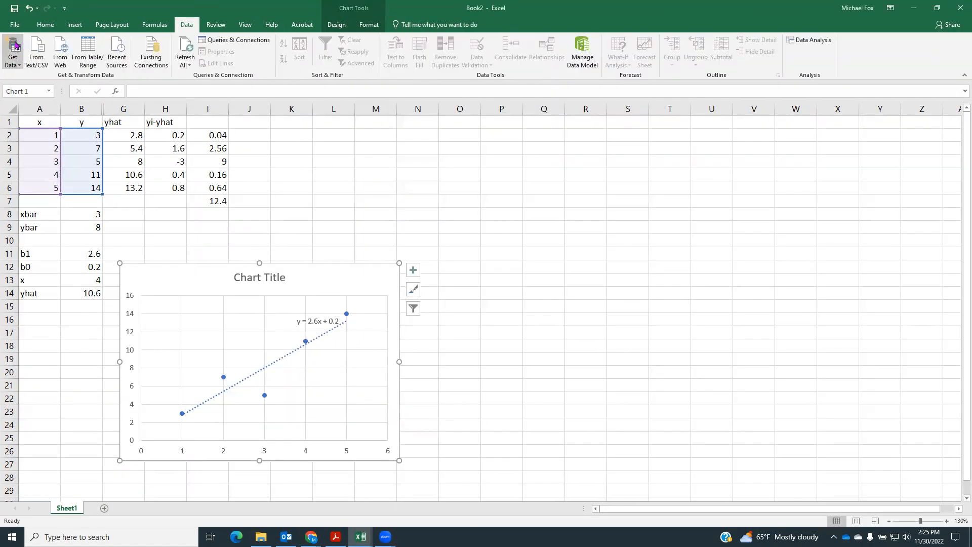
# Open the Excel Add-ins manager from the program options and make sure the Analysis ToolPak is enabled
pyautogui.click(15, 25)
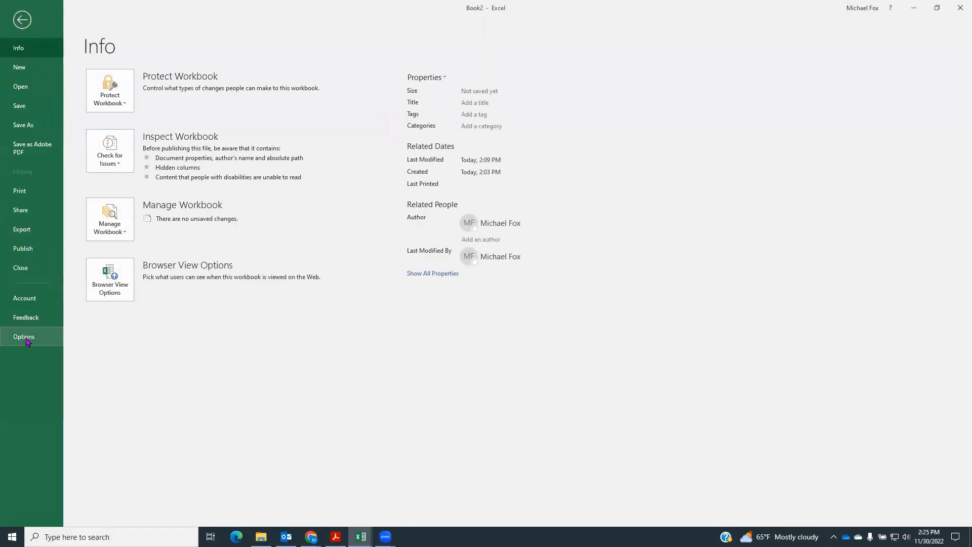
pyautogui.press('Escape')
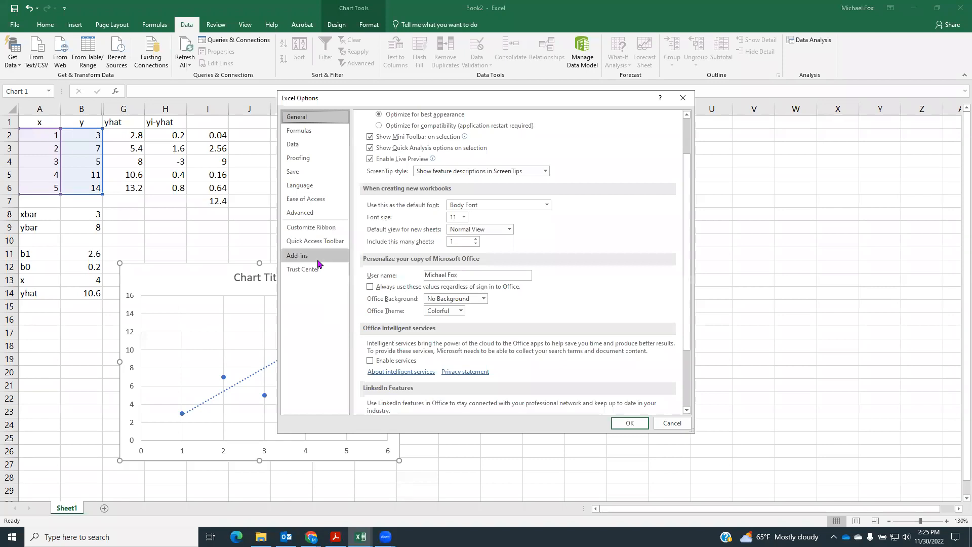
pyautogui.click(315, 256)
pyautogui.scroll(-1, 525, 319)
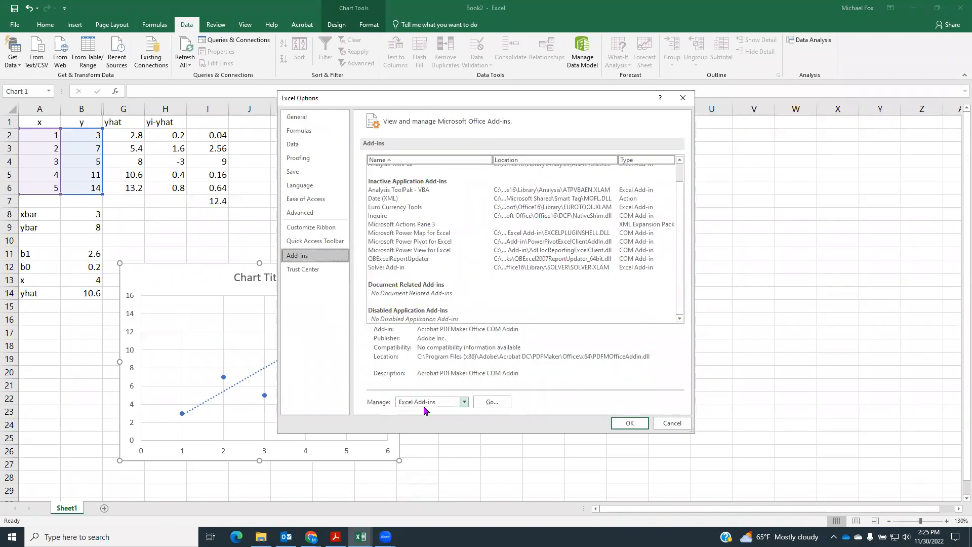
pyautogui.click(465, 402)
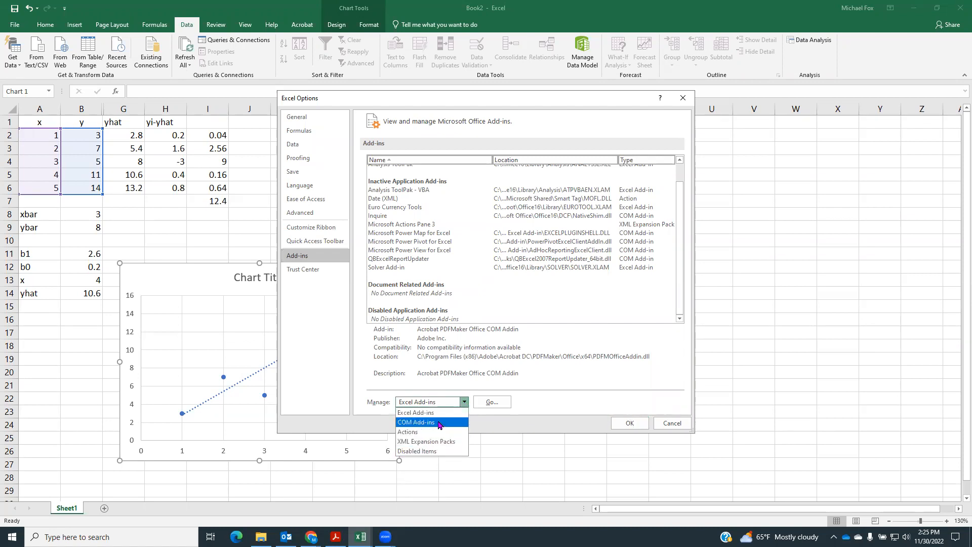
pyautogui.click(557, 398)
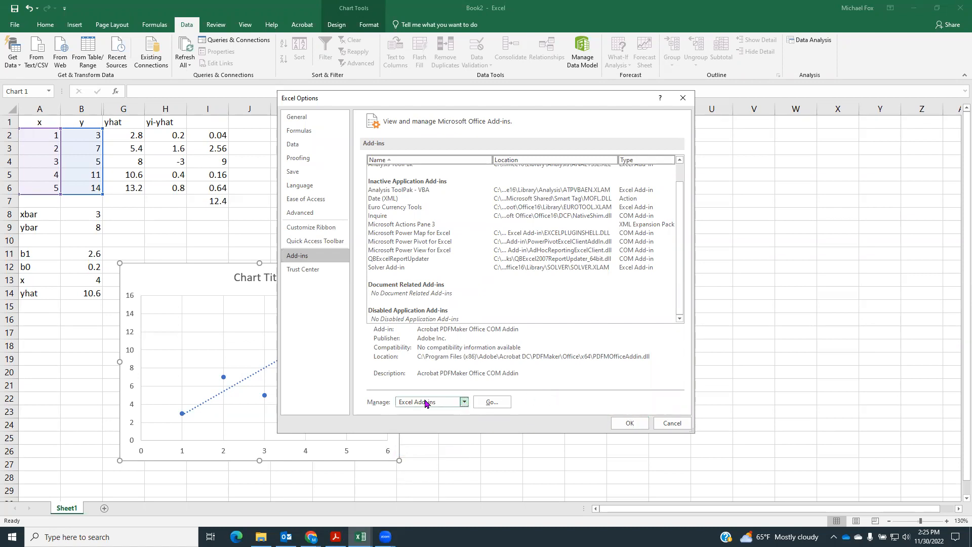
pyautogui.click(491, 403)
pyautogui.click(278, 266)
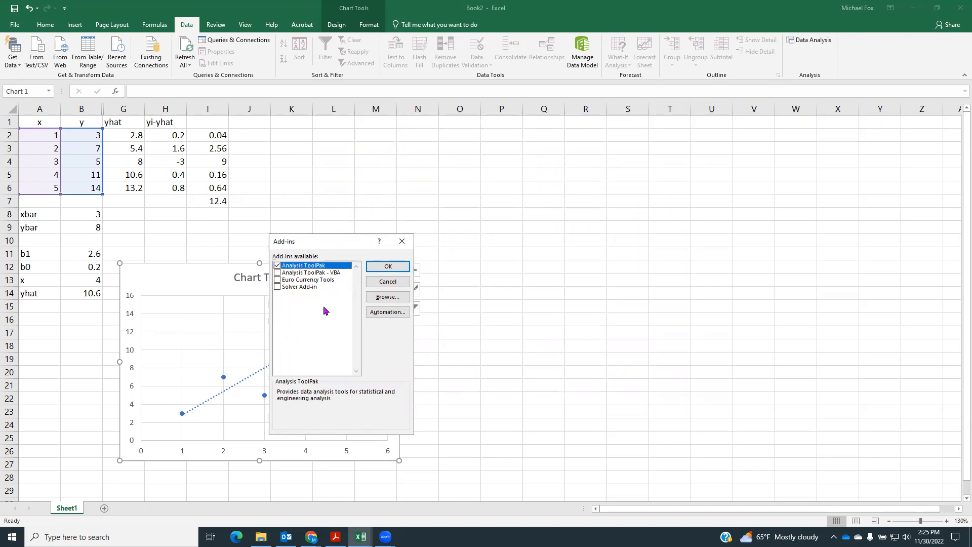
pyautogui.click(386, 264)
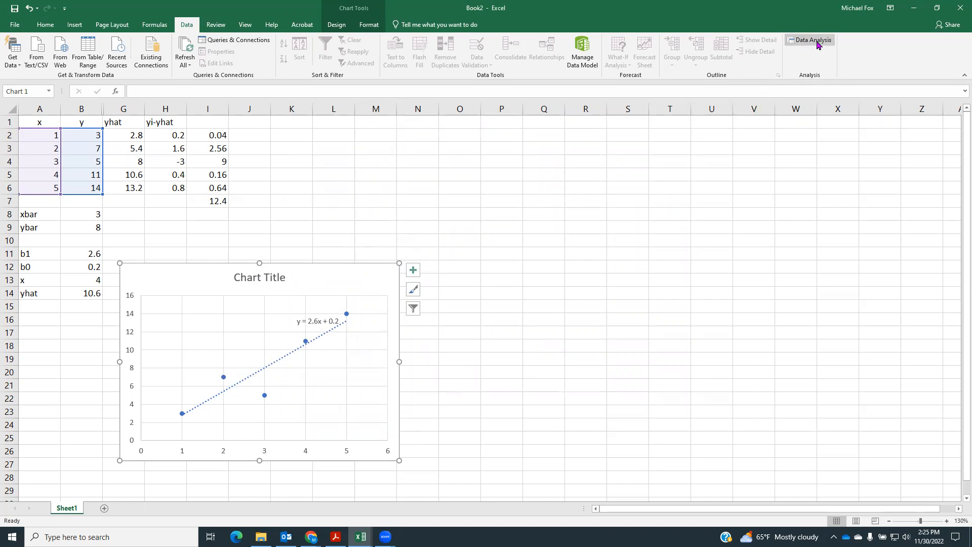
# Start the Regression data analysis tool with Input Y Range $B$2:$B$6 and Input X Range $A$2:$A$6
pyautogui.click(721, 226)
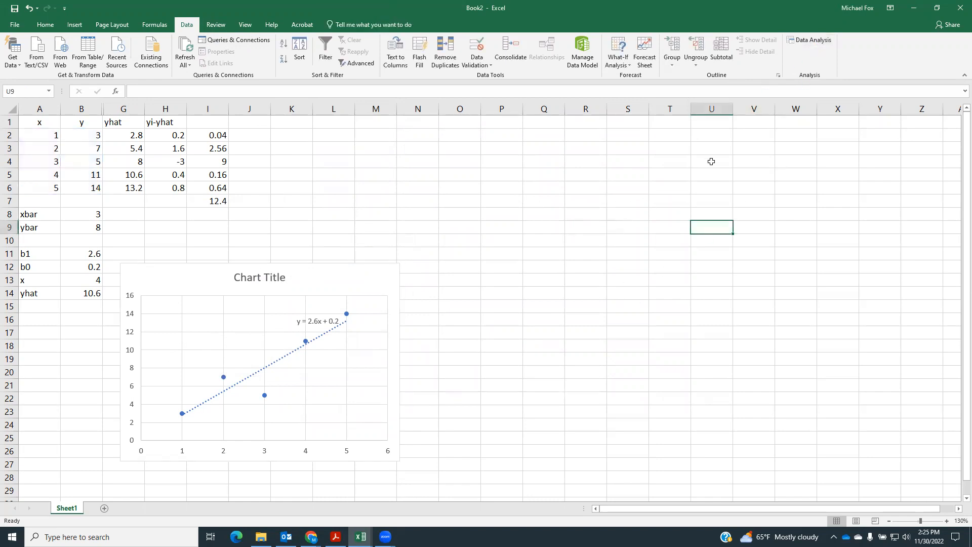
pyautogui.click(810, 42)
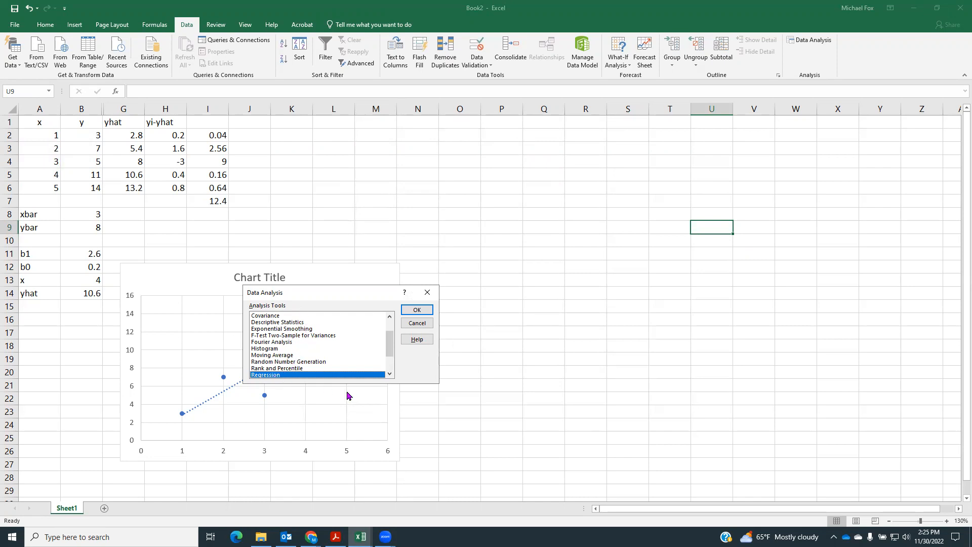
pyautogui.click(417, 311)
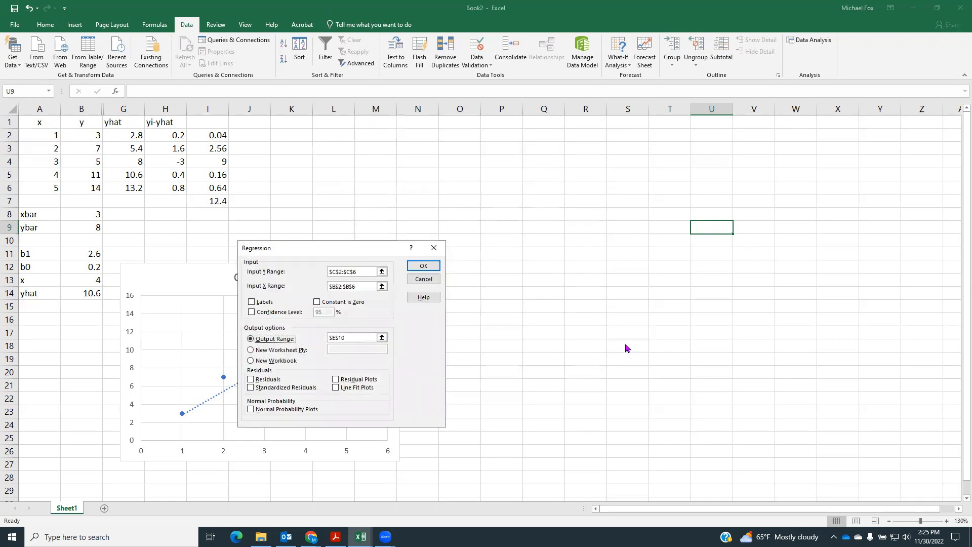
pyautogui.doubleClick(361, 272)
pyautogui.click(363, 272)
pyautogui.moveTo(367, 272); pyautogui.dragTo(325, 273)
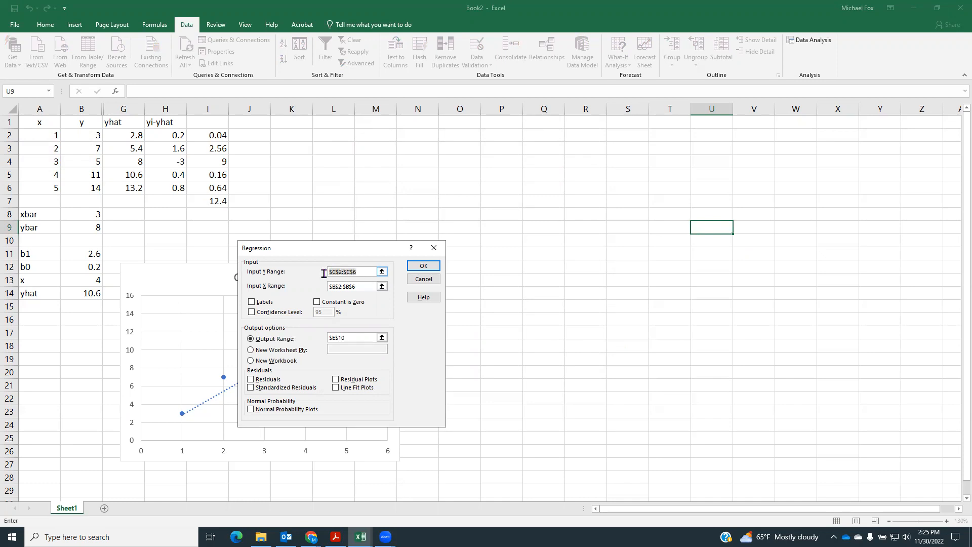
pyautogui.moveTo(91, 136); pyautogui.dragTo(92, 189)
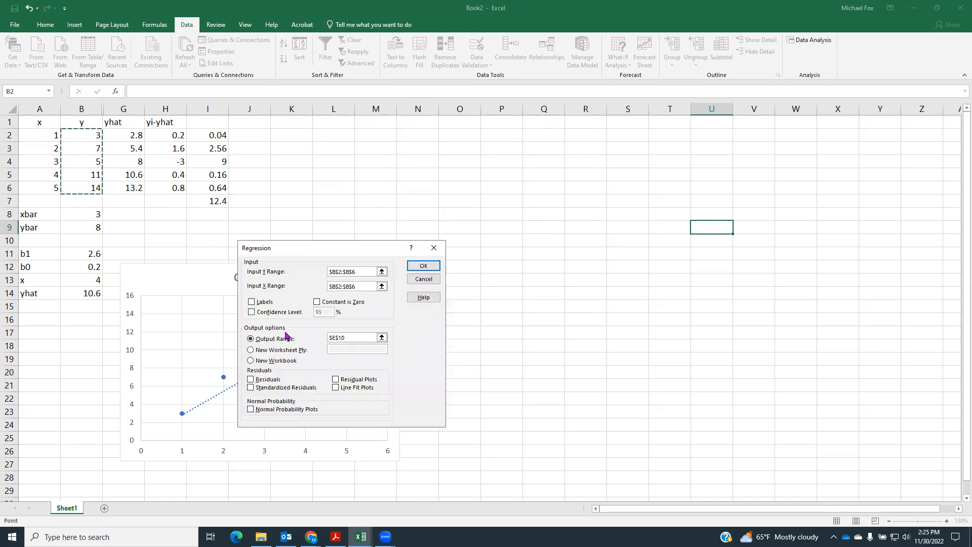
pyautogui.moveTo(364, 287); pyautogui.dragTo(324, 290)
pyautogui.moveTo(49, 137); pyautogui.dragTo(50, 188)
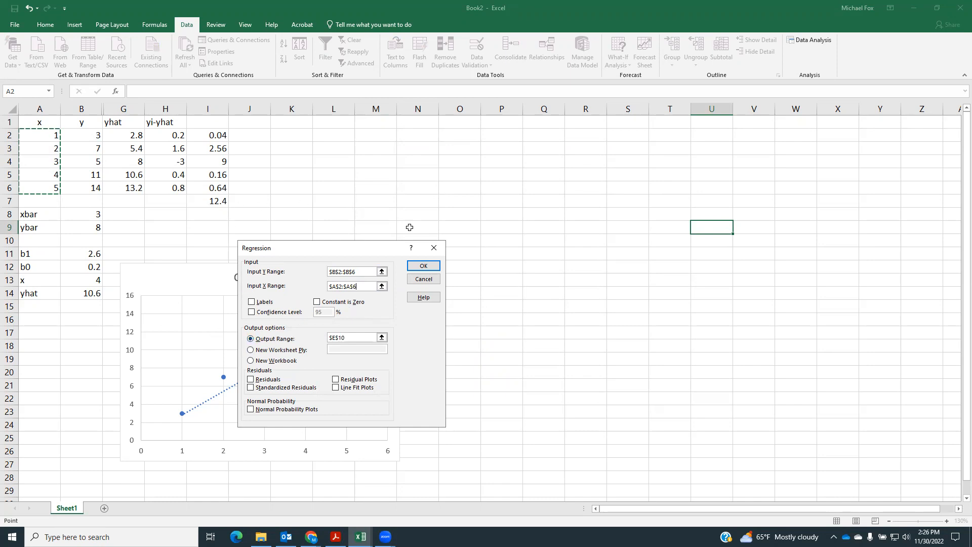
# Set the regression output range to $K$3 on the current sheet and run the analysis
pyautogui.click(354, 337)
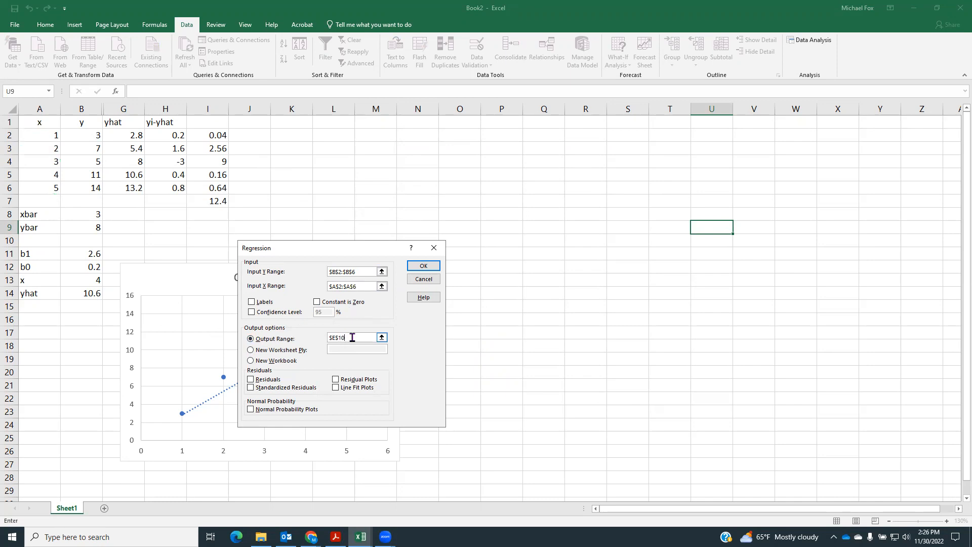
pyautogui.doubleClick(334, 340)
pyautogui.doubleClick(334, 340)
pyautogui.click(294, 135)
pyautogui.press('BackSpace')
pyautogui.press('BackSpace')
pyautogui.press('BackSpace')
pyautogui.click(295, 146)
pyautogui.click(250, 350)
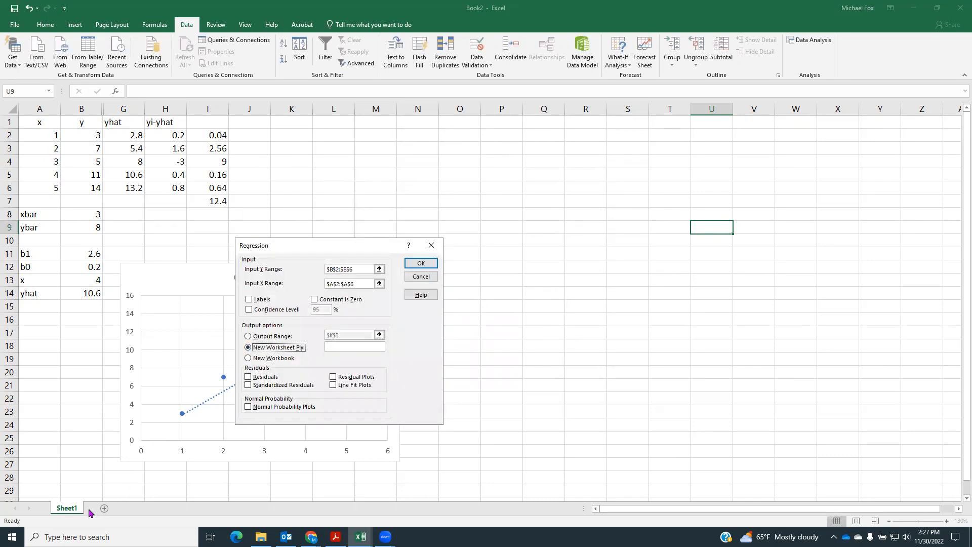
pyautogui.click(249, 359)
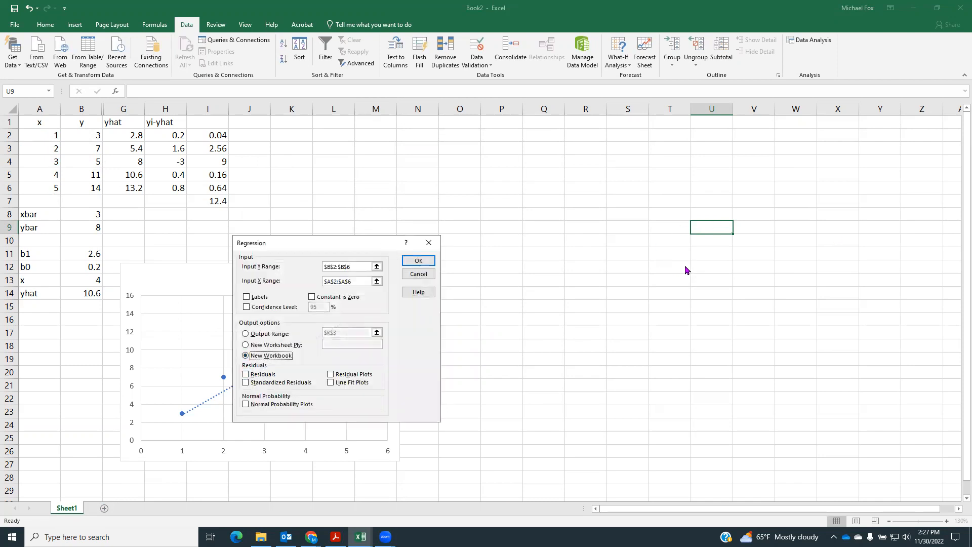
pyautogui.click(246, 334)
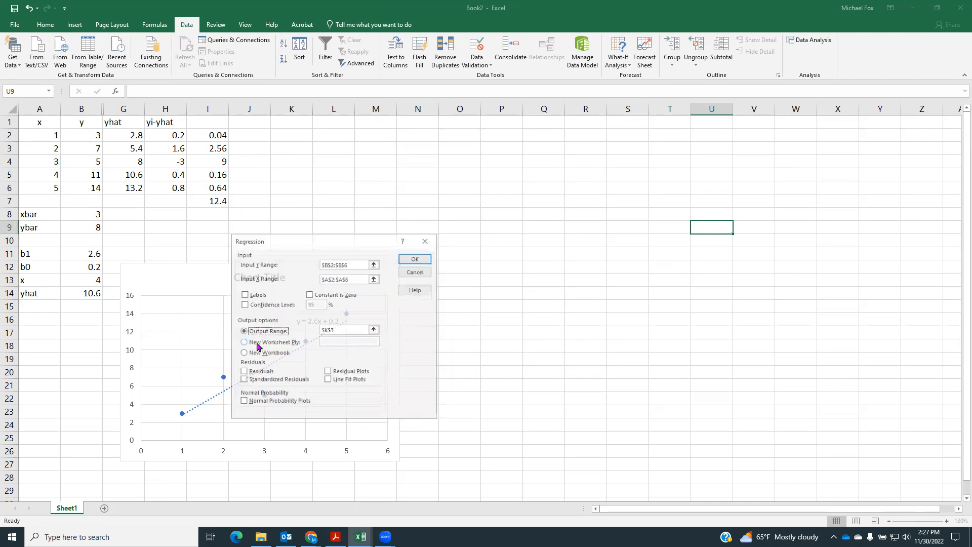
pyautogui.click(416, 259)
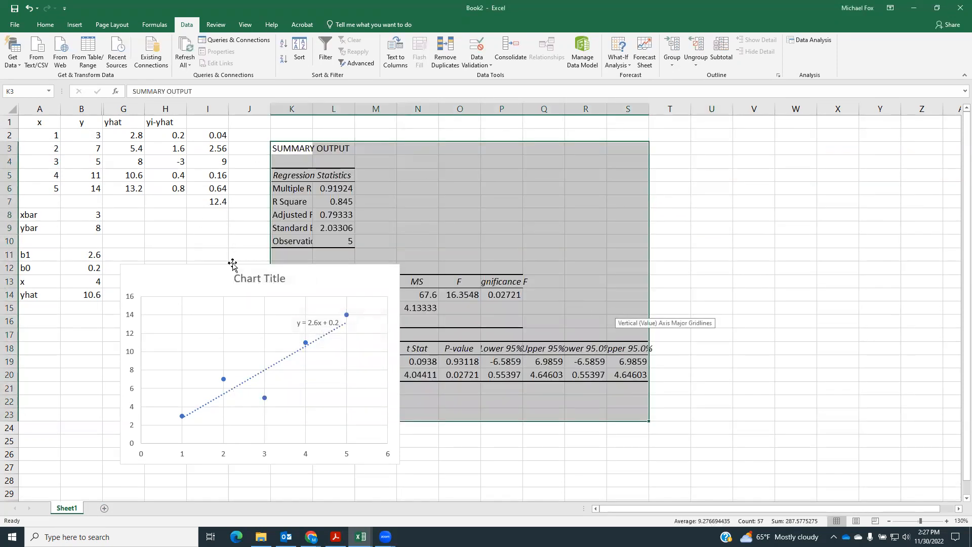
# Move the scatter chart beyond the regression output so it covers none of the tables, and autofit columns K and L
pyautogui.click(249, 277)
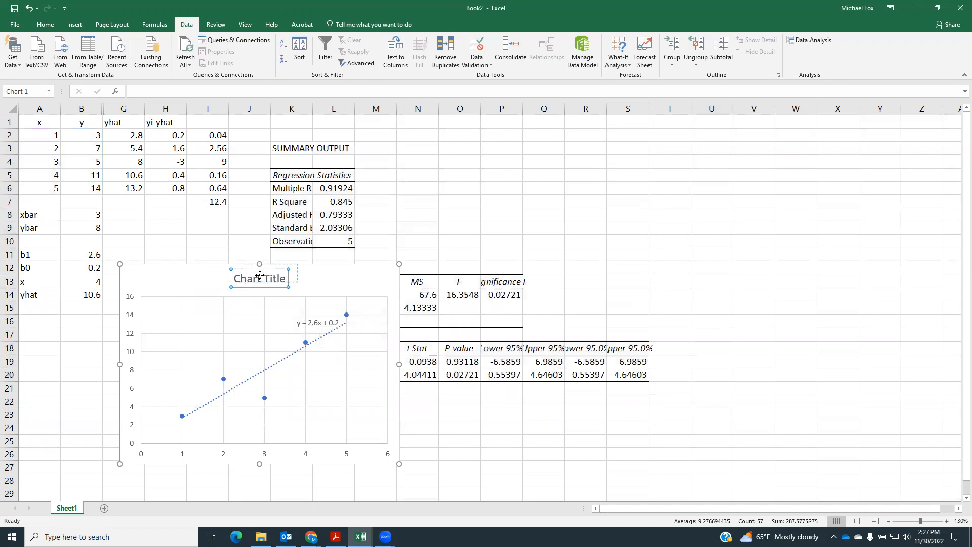
pyautogui.moveTo(352, 284); pyautogui.dragTo(568, 286)
pyautogui.moveTo(691, 249); pyautogui.dragTo(791, 147)
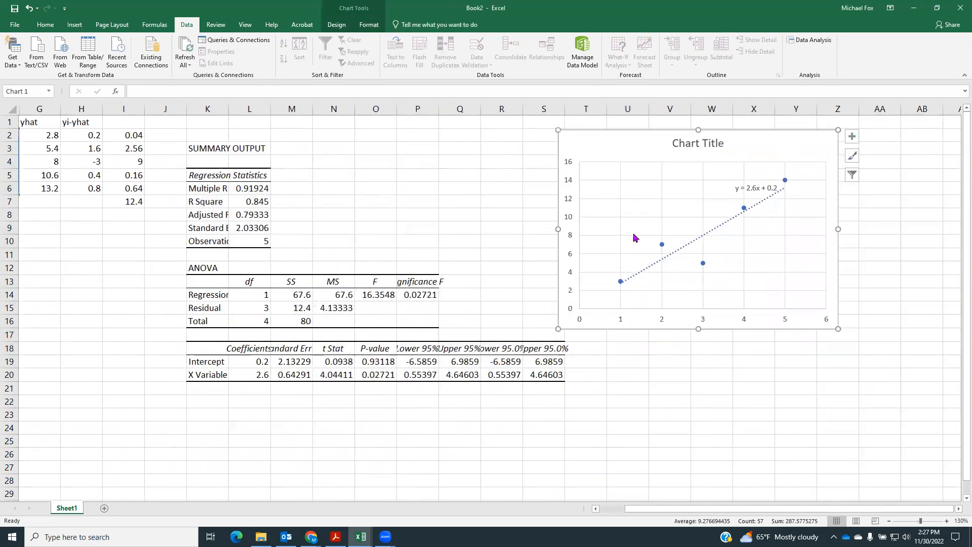
pyautogui.doubleClick(228, 109)
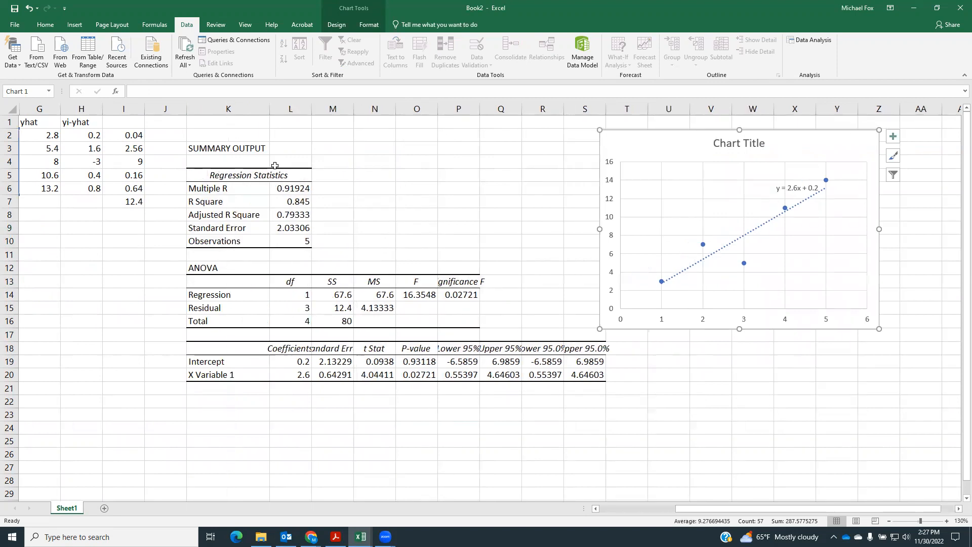
pyautogui.doubleClick(311, 109)
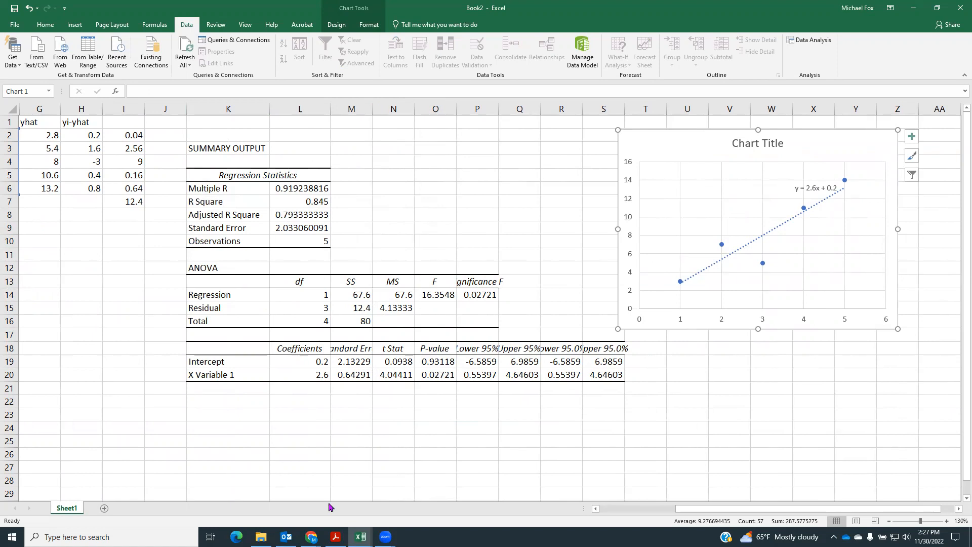
# Compare the SSE in I7 with the residual sum of squares in the ANOVA table, and check the intercept and slope coefficients
pyautogui.moveTo(695, 511); pyautogui.dragTo(580, 510)
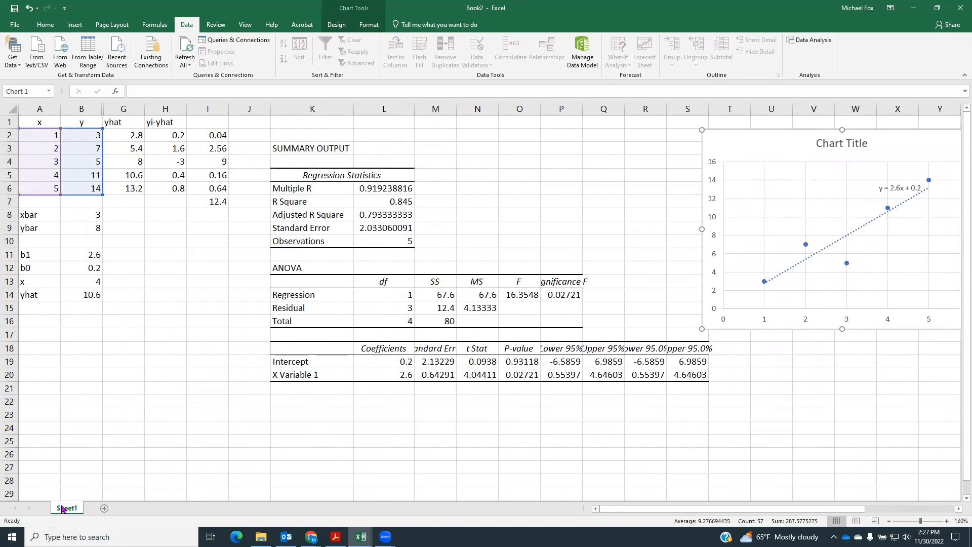
pyautogui.click(213, 201)
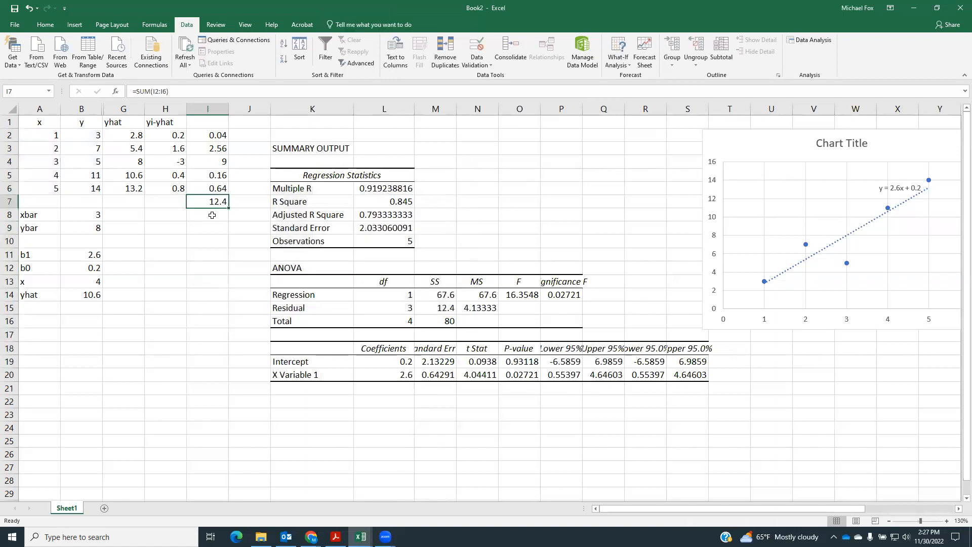
pyautogui.click(429, 308)
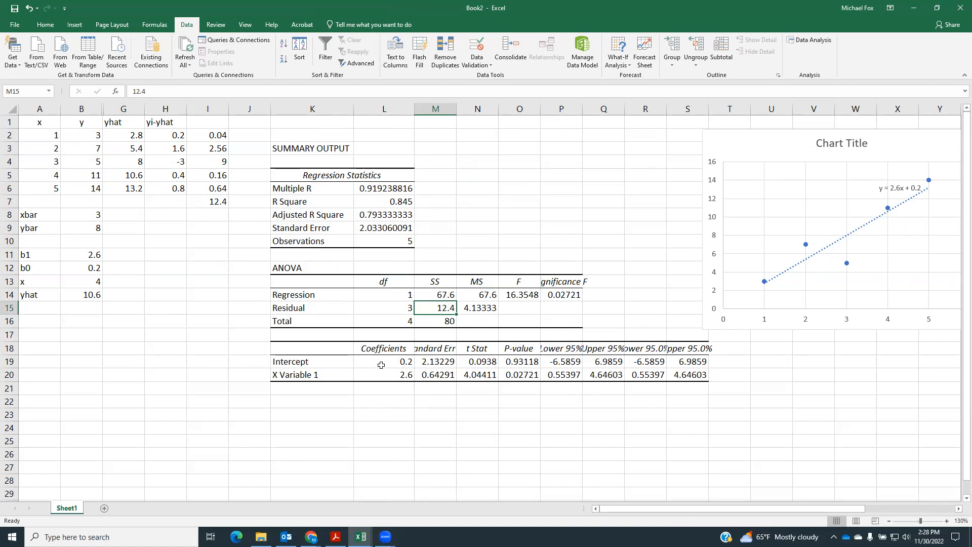
pyautogui.moveTo(381, 360); pyautogui.dragTo(378, 374)
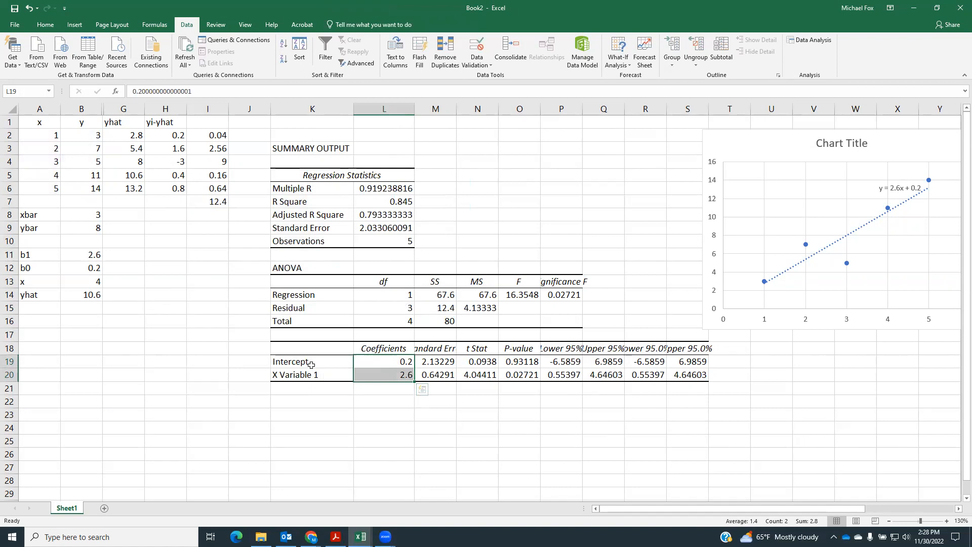
# Review the intercept in L19 and the slope in L20, and autofit column M of the regression output
pyautogui.click(365, 360)
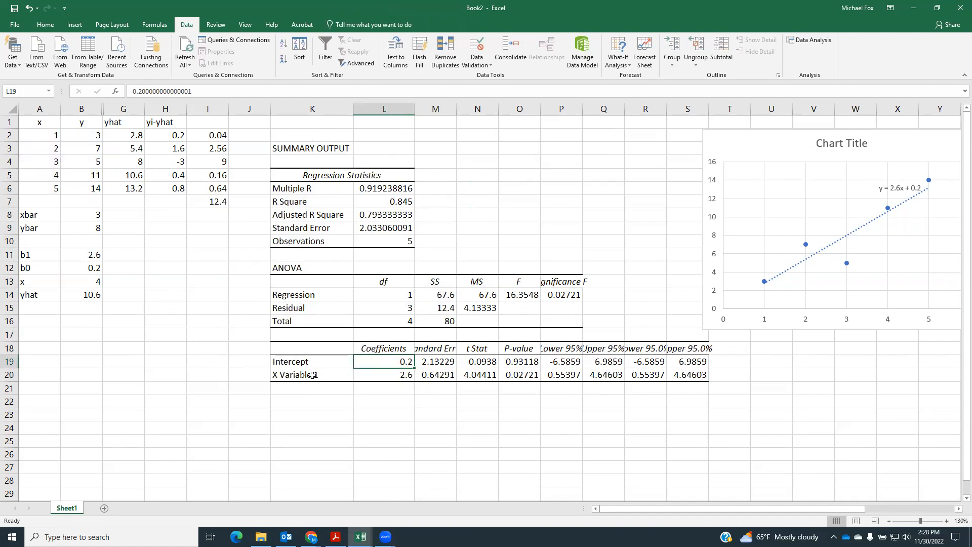
pyautogui.click(383, 378)
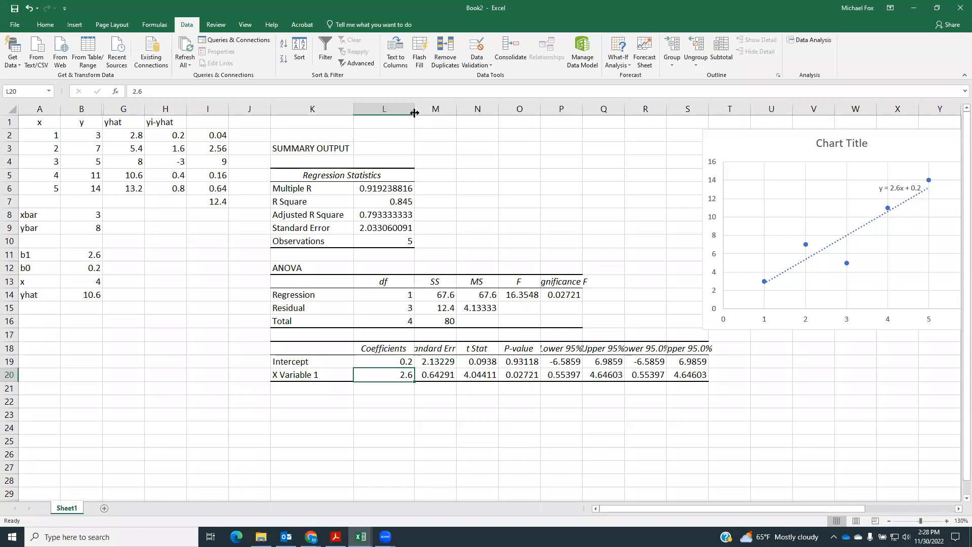
pyautogui.doubleClick(457, 110)
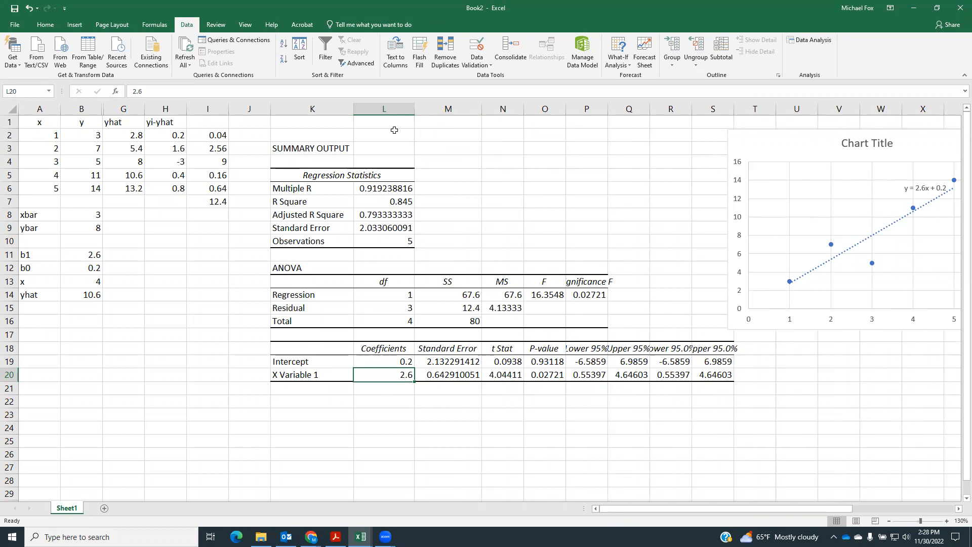
# Restore the workbook window beside the assignment and enter 80 for SST and 67.6 for SSR from the ANOVA table
pyautogui.doubleClick(332, 13)
pyautogui.moveTo(808, 508); pyautogui.dragTo(860, 509)
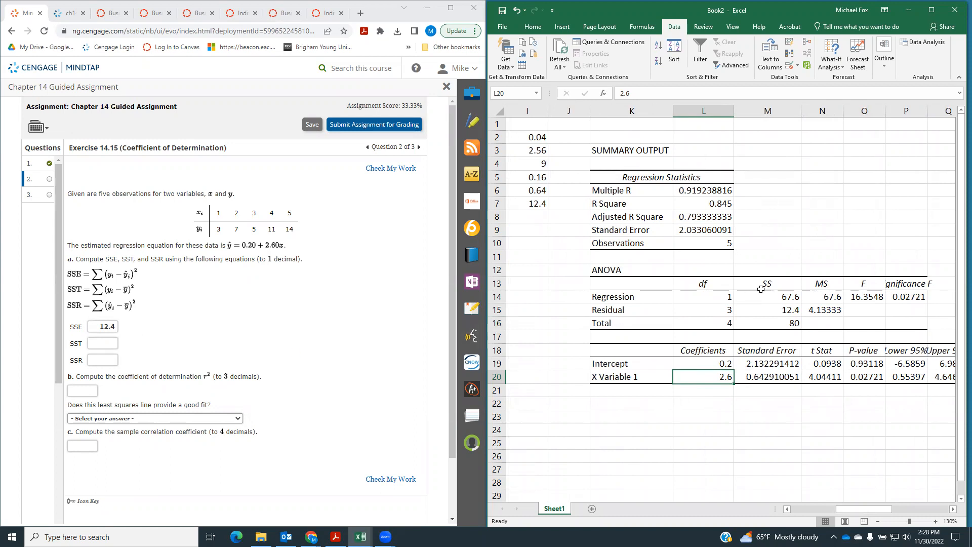
pyautogui.click(767, 322)
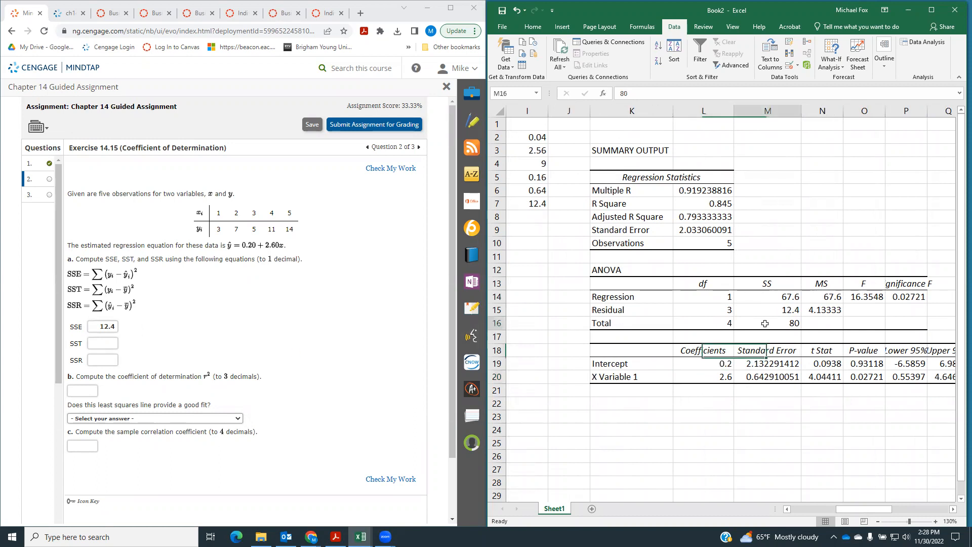
pyautogui.click(106, 344)
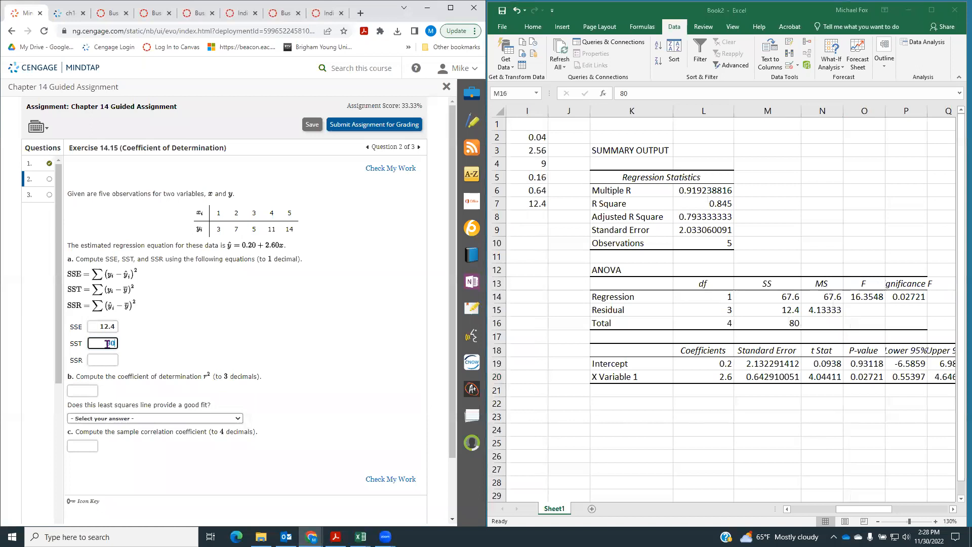
pyautogui.click(786, 301)
pyautogui.click(106, 360)
pyautogui.write('67.6')
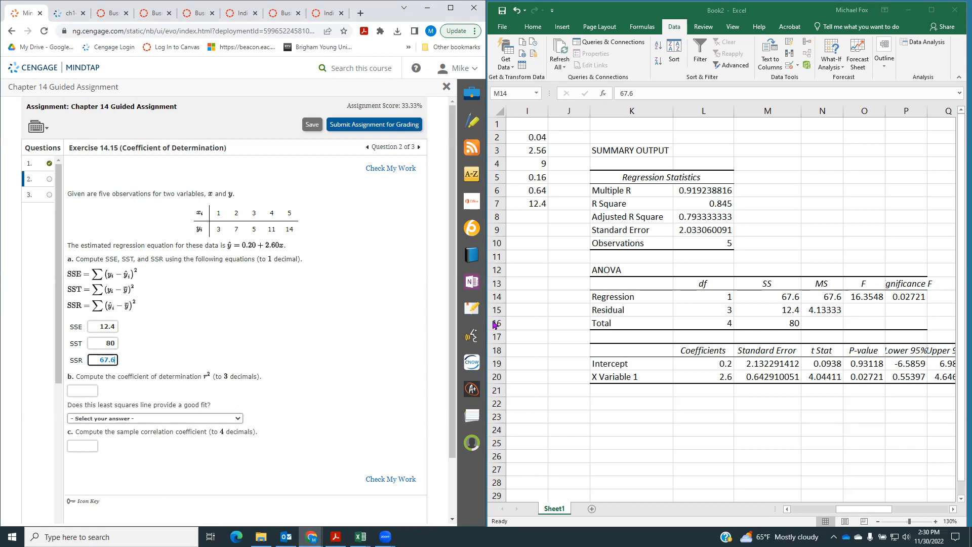
# Label cell A15 R^2 and calculate it in B15 as regression sum of squares over total, =M14/M16
pyautogui.moveTo(884, 510); pyautogui.dragTo(825, 513)
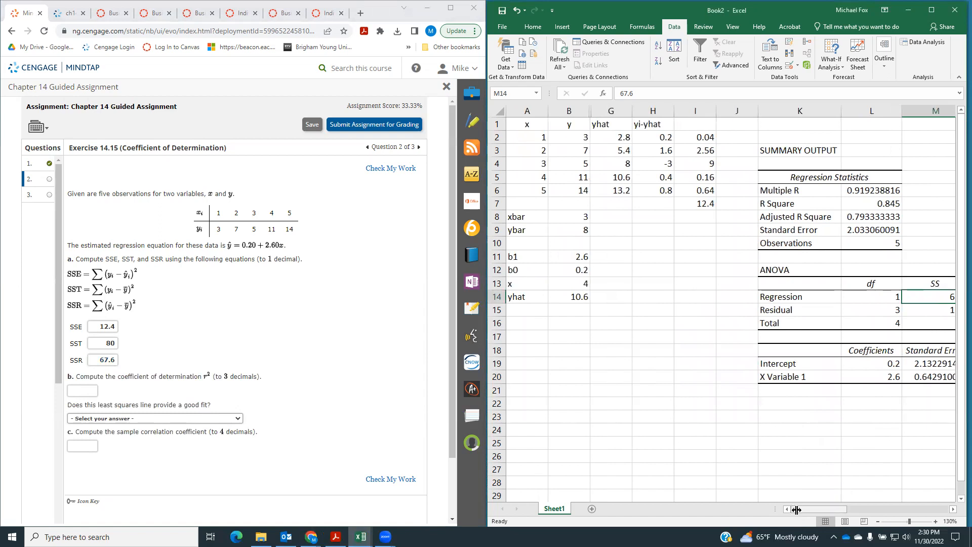
pyautogui.click(527, 311)
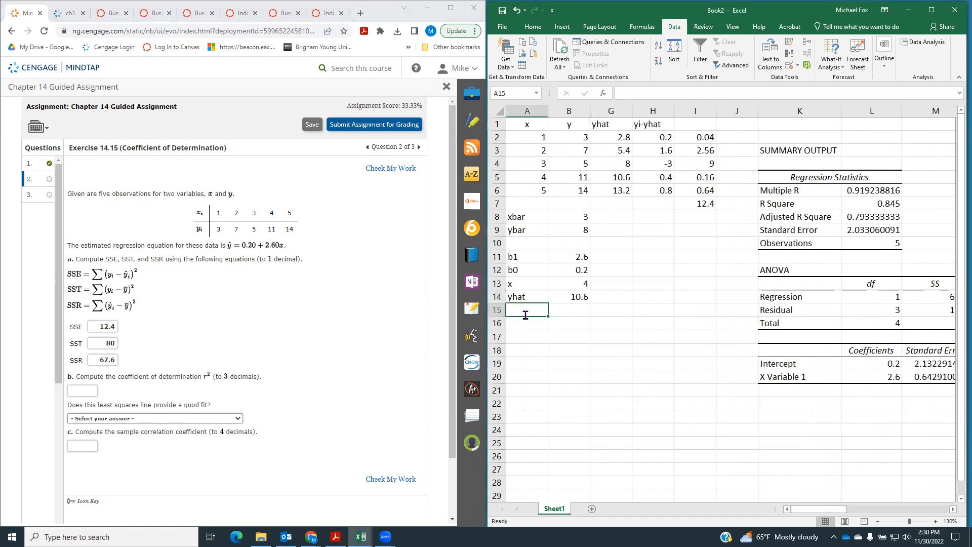
pyautogui.write('R')
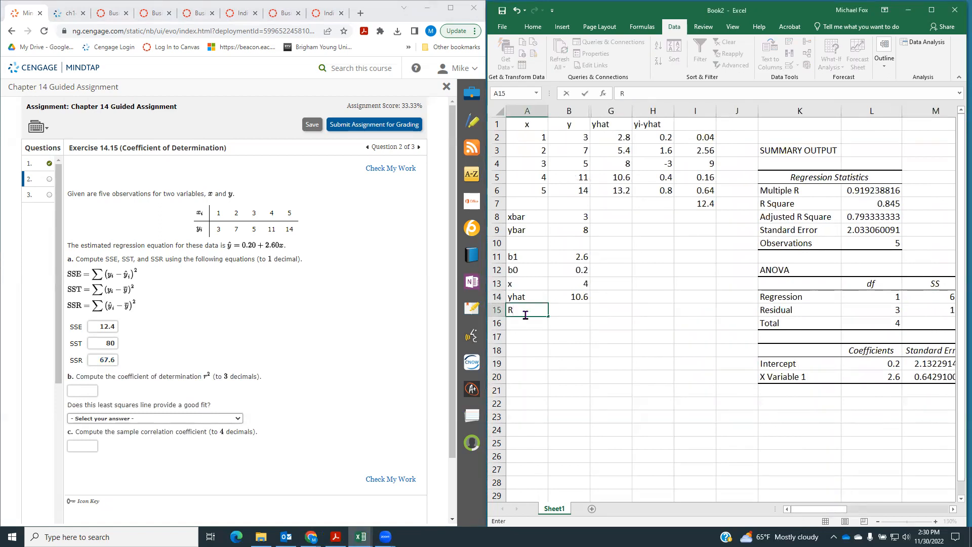
pyautogui.write('^2')
pyautogui.press('Tab')
pyautogui.write('=')
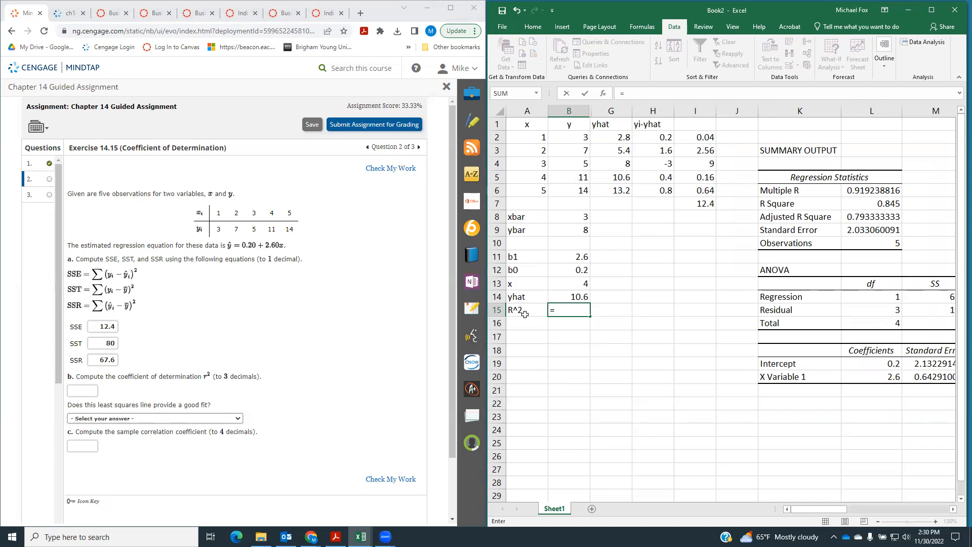
pyautogui.moveTo(829, 515); pyautogui.dragTo(835, 515)
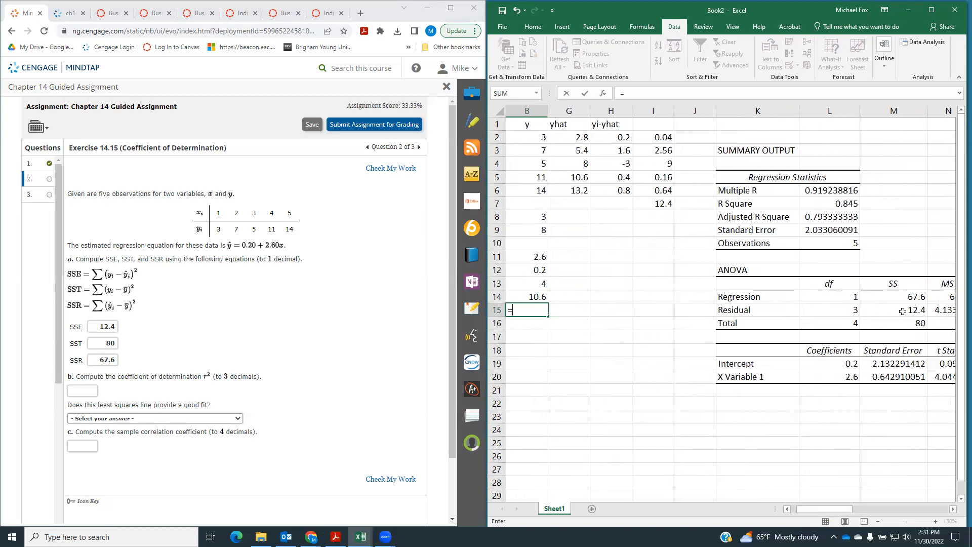
pyautogui.click(884, 297)
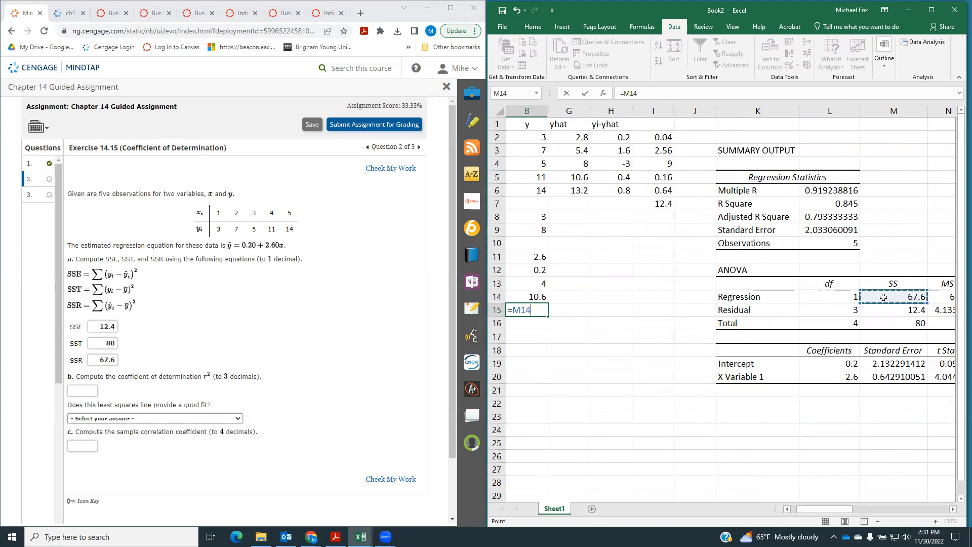
pyautogui.write('/')
pyautogui.click(901, 323)
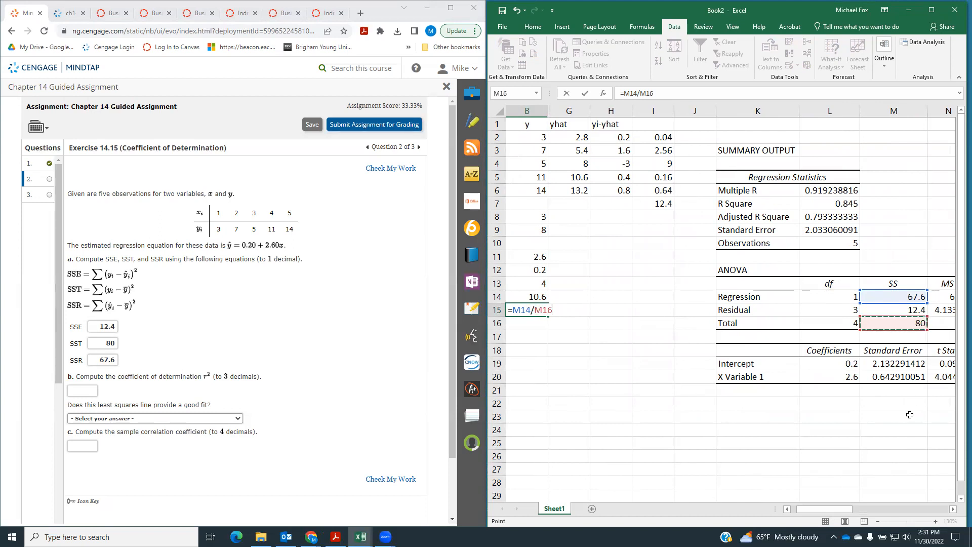
pyautogui.press('Return')
pyautogui.press('Left')
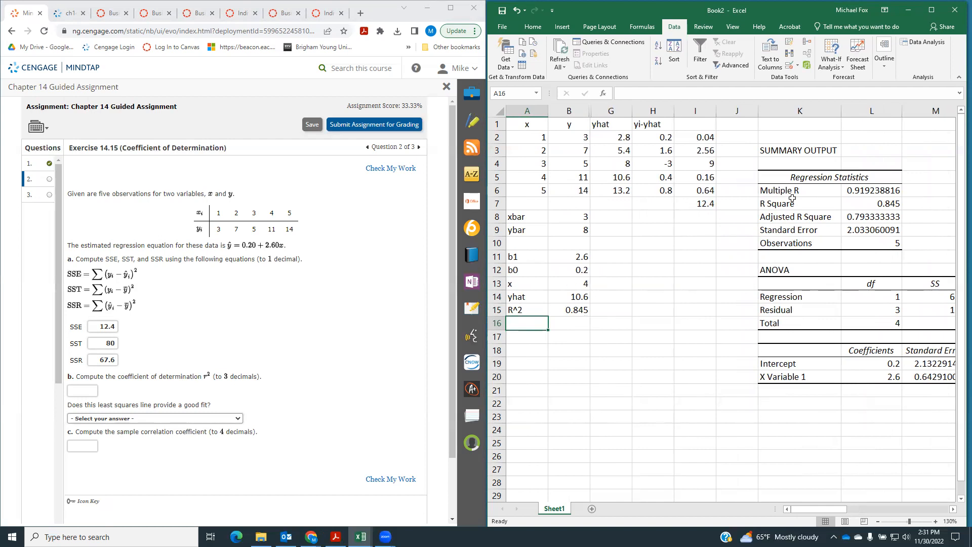
# Answer part b with .845 for the coefficient of determination and choose "Yes, the least squares line provides a very good fit"
pyautogui.click(877, 201)
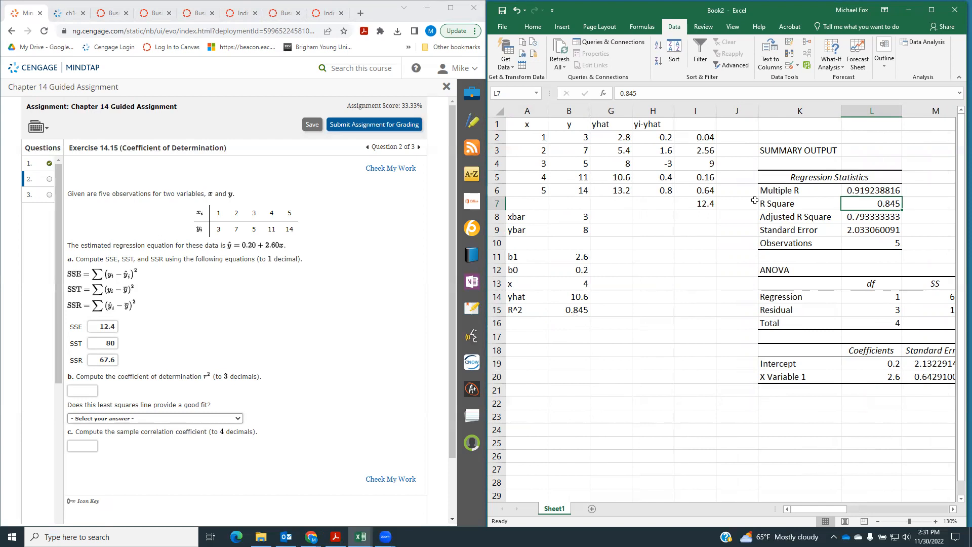
pyautogui.click(80, 388)
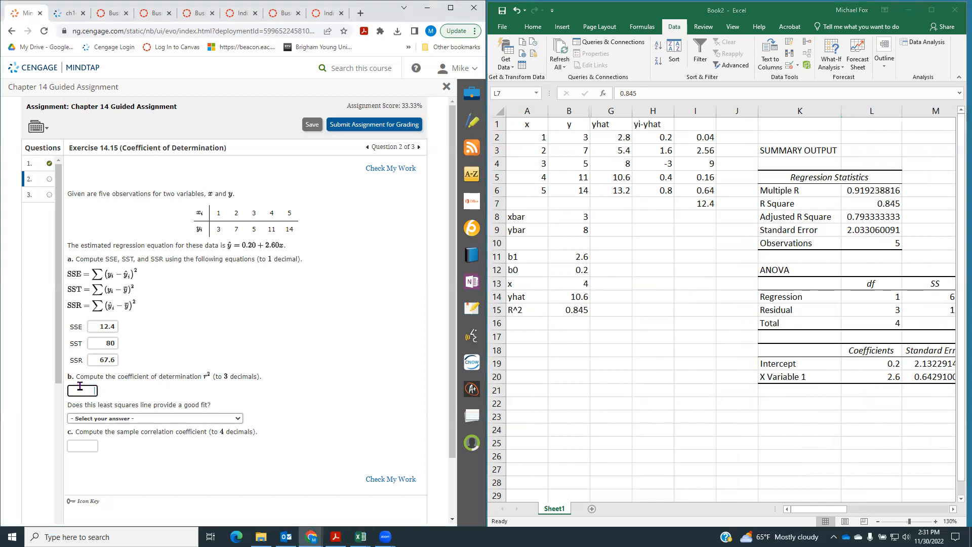
pyautogui.write('.845')
pyautogui.click(149, 421)
pyautogui.click(142, 442)
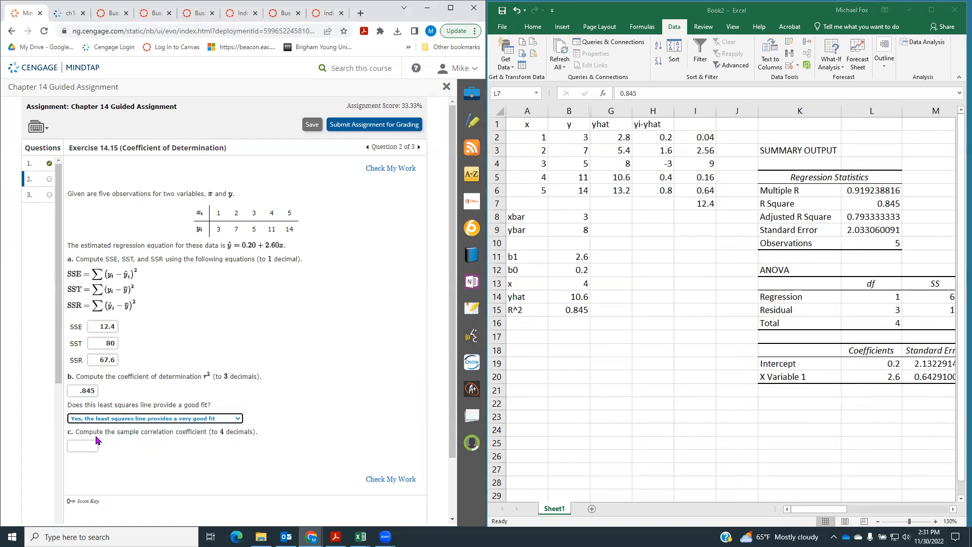
# Label cell A16 r and calculate the correlation coefficient in B16 with =sqrt(B15)
pyautogui.click(520, 323)
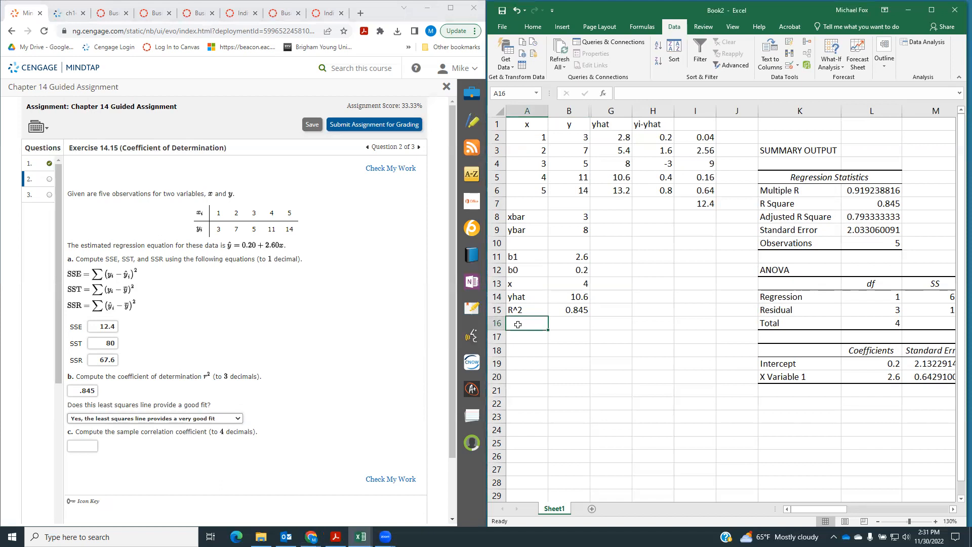
pyautogui.write('r')
pyautogui.press('BackSpace')
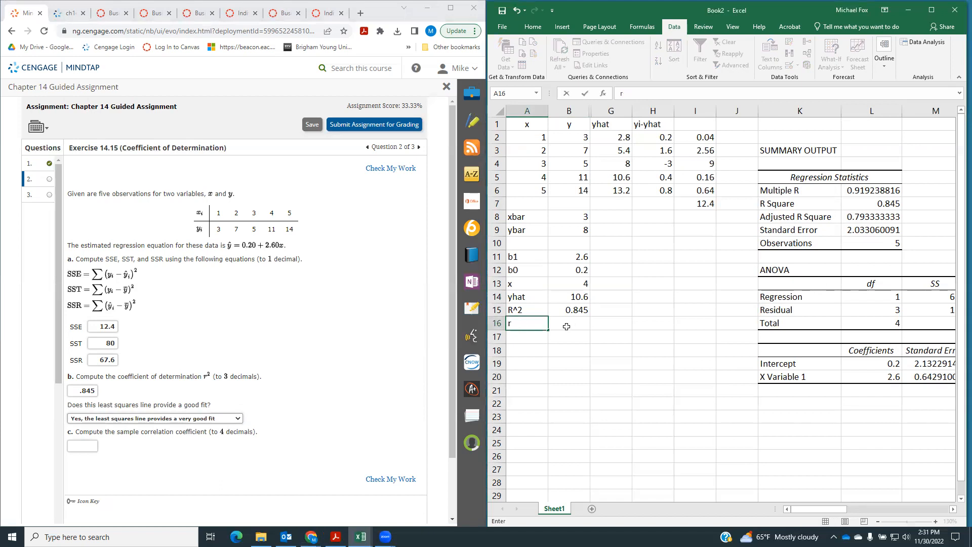
pyautogui.click(567, 327)
pyautogui.write('=sqrt(')
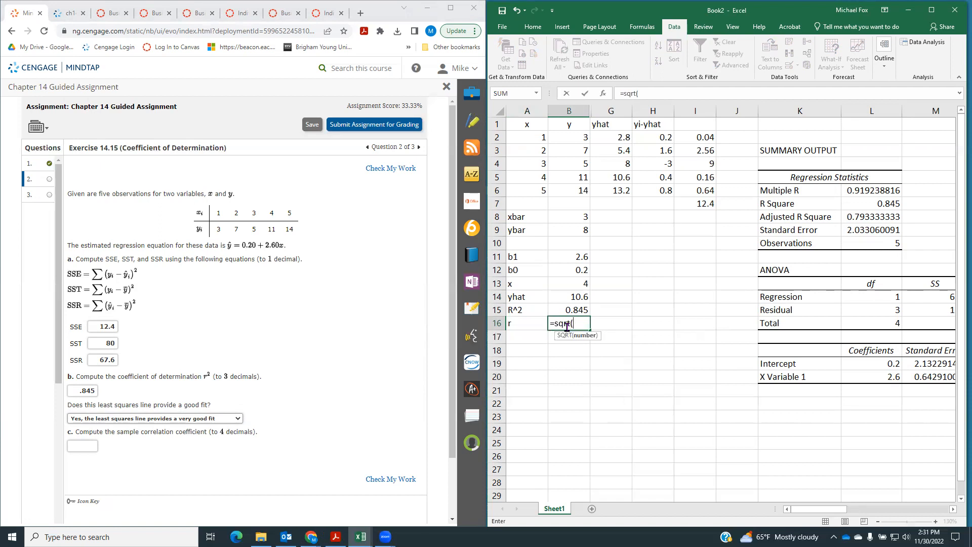
pyautogui.click(574, 309)
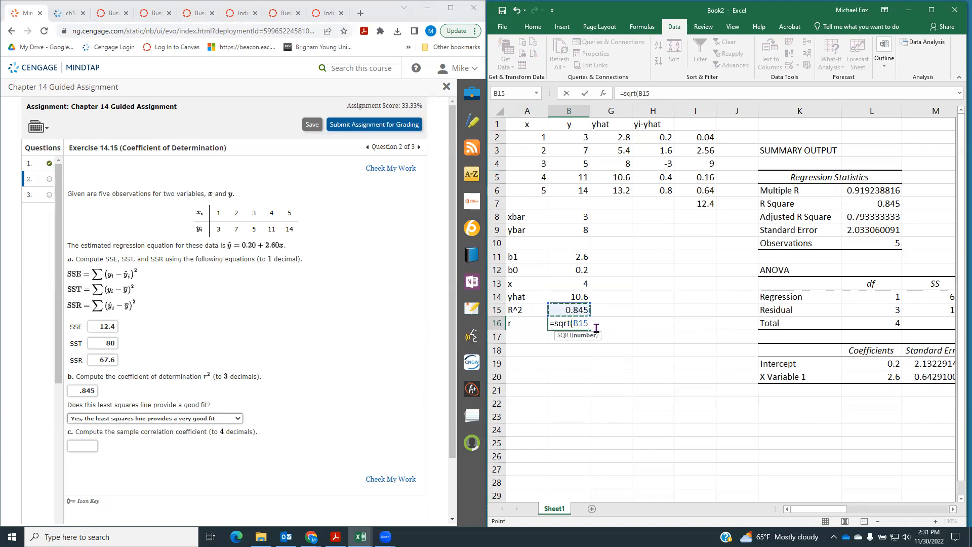
pyautogui.write(')')
pyautogui.press('Return')
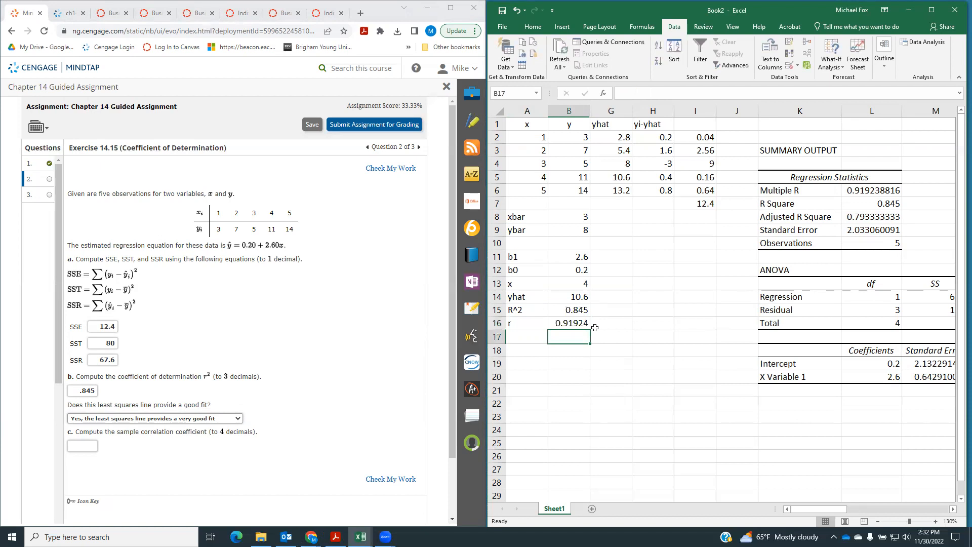
# Compare r with Multiple R in L6, enter .9192 as the sample correlation coefficient, and check the exercise's answers
pyautogui.click(880, 190)
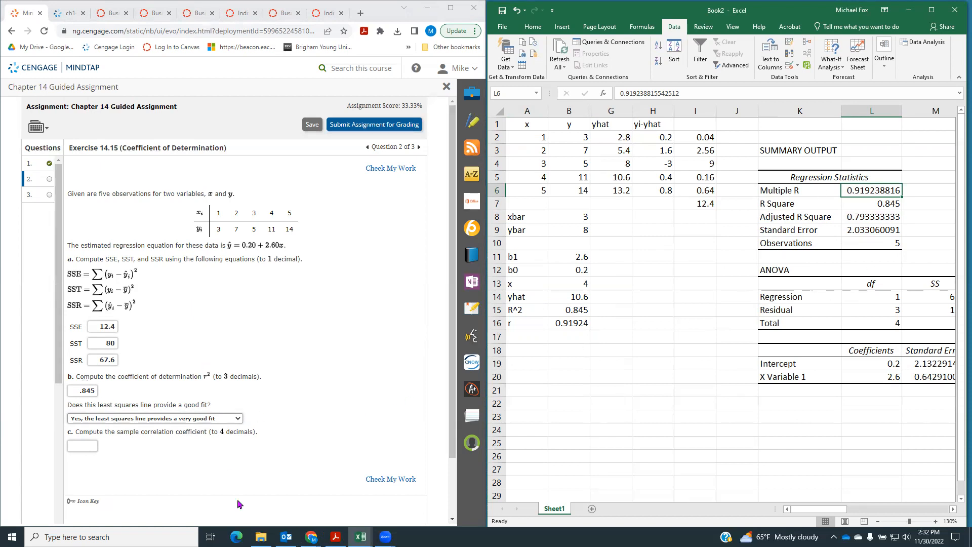
pyautogui.click(87, 443)
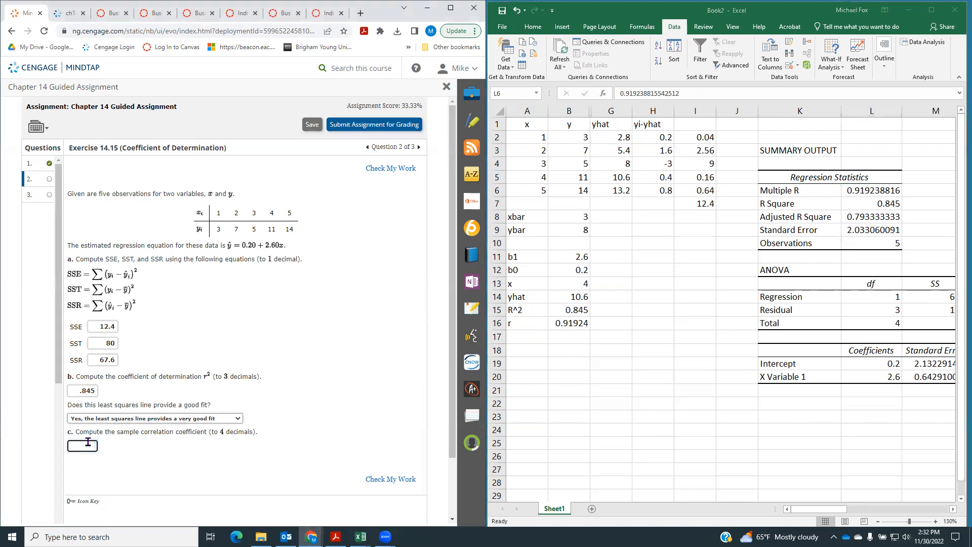
pyautogui.write('.9192')
pyautogui.click(384, 480)
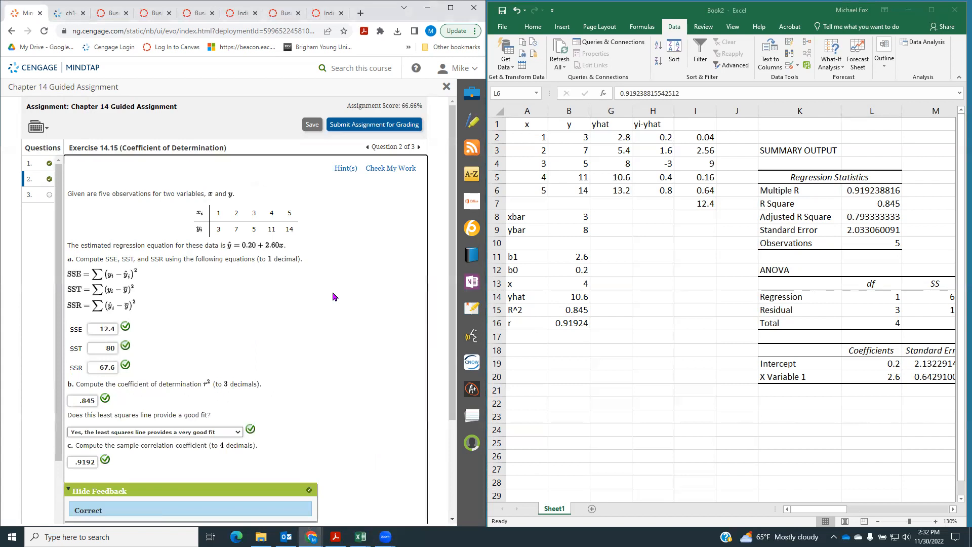
pyautogui.scroll(-2, 331, 296)
pyautogui.scroll(2, 330, 297)
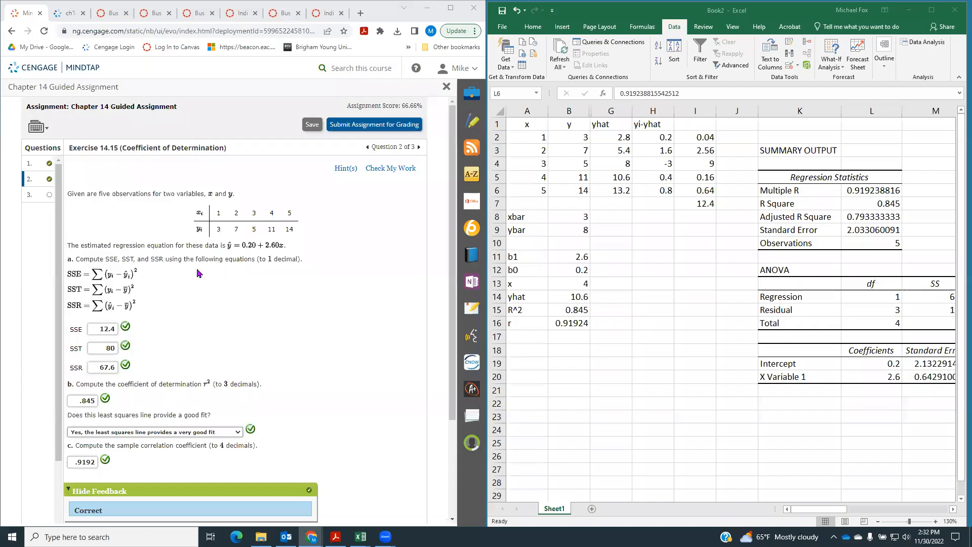
# Open question 3, Exercise 14.23 (Testing for Significance), and label cell A17 MSE in the worksheet
pyautogui.click(31, 194)
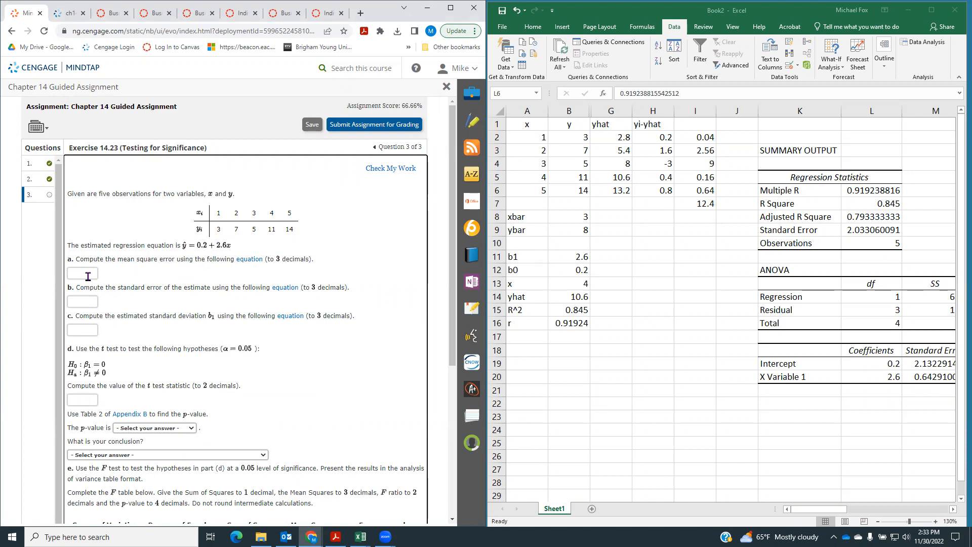
pyautogui.click(524, 339)
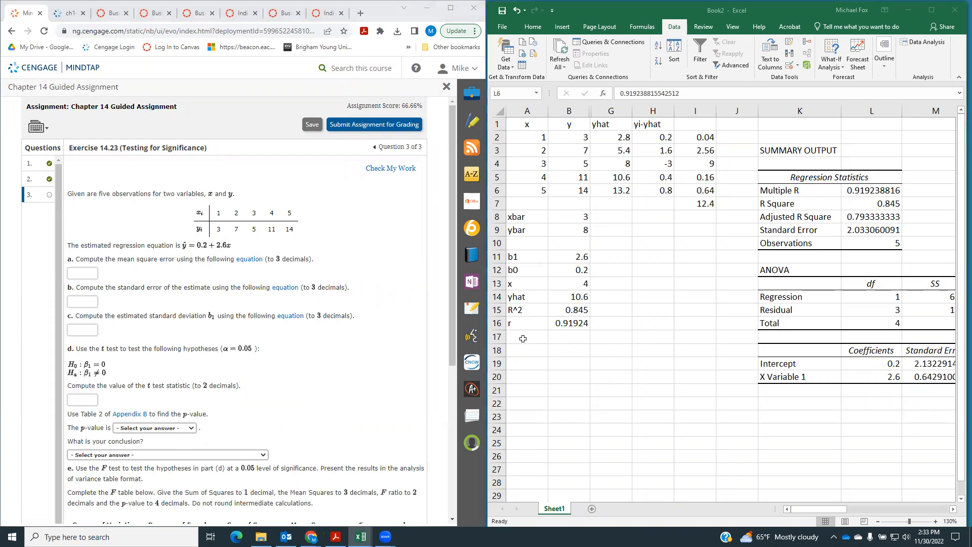
pyautogui.write('MSE')
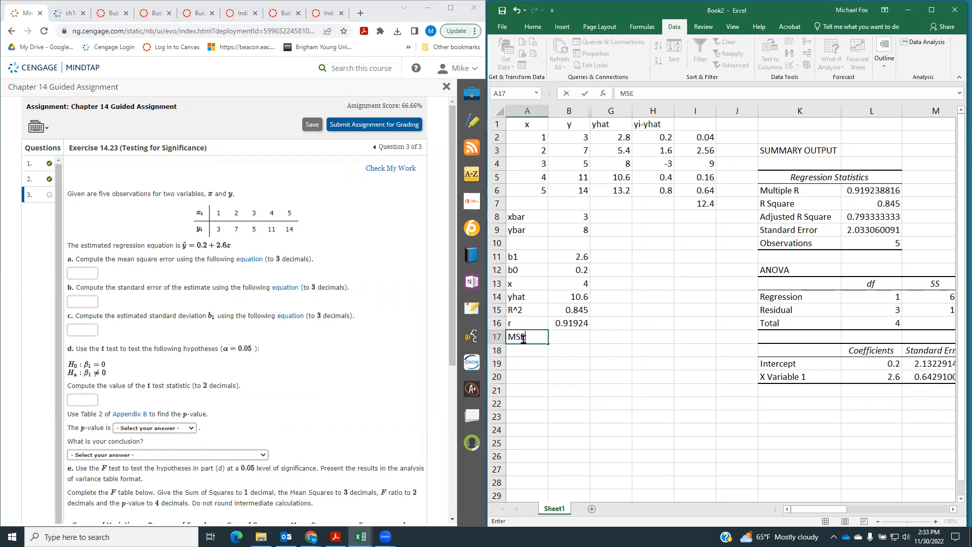
pyautogui.press('Tab')
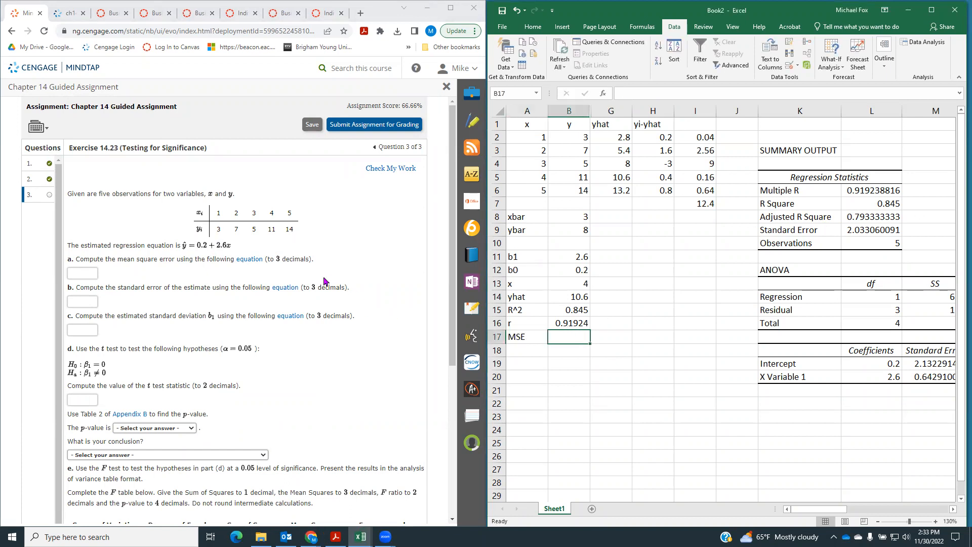
# Open the equation for part a and calculate the mean square error in B17 with =M15/(L10-2)
pyautogui.click(249, 259)
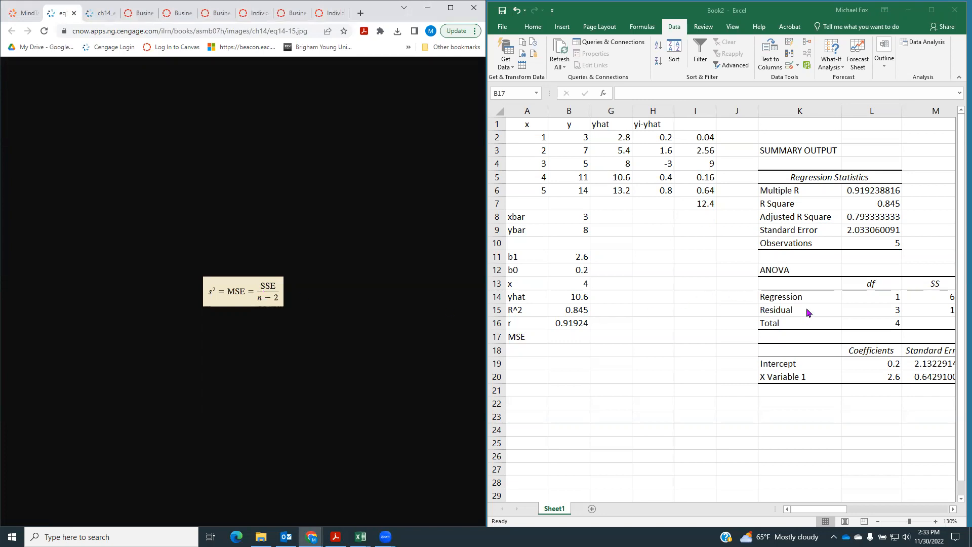
pyautogui.click(571, 340)
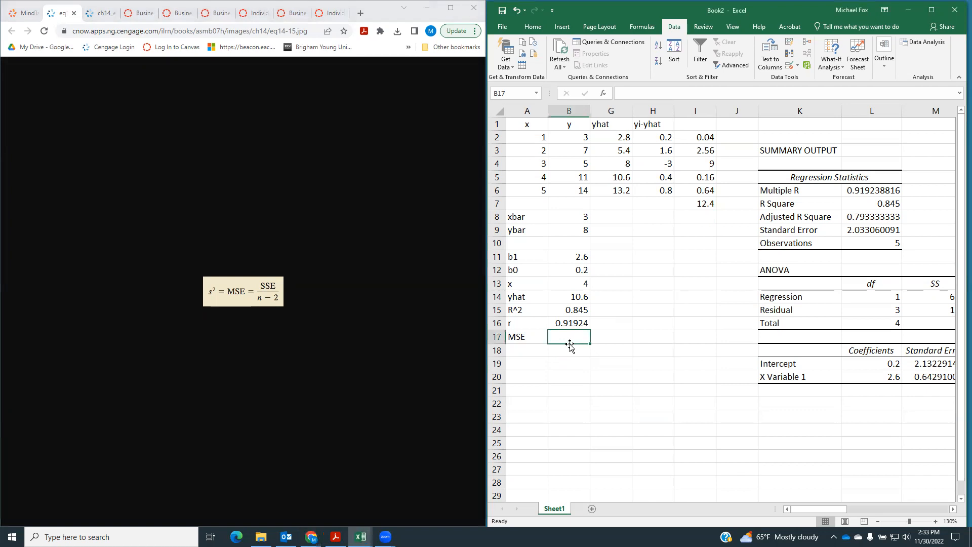
pyautogui.write('=')
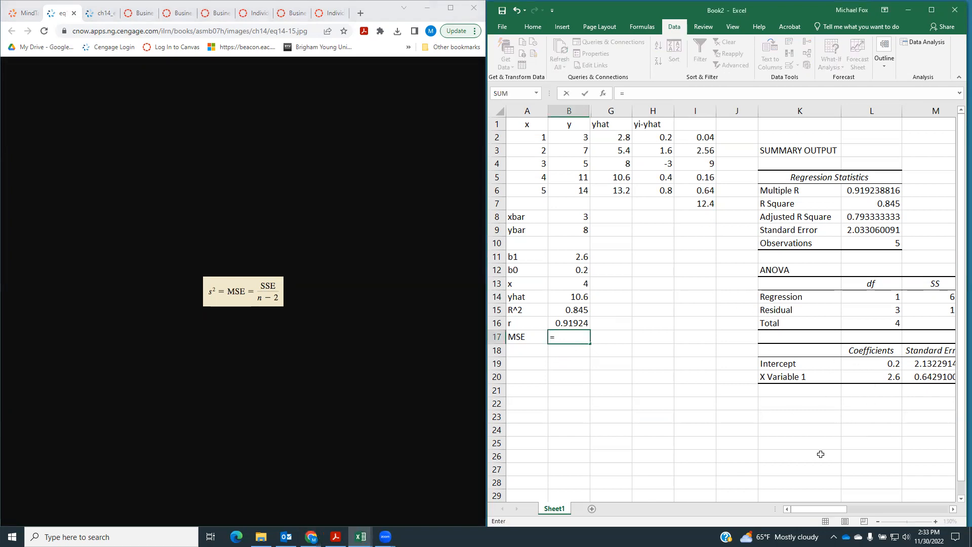
pyautogui.moveTo(812, 509); pyautogui.dragTo(813, 513)
pyautogui.click(753, 111)
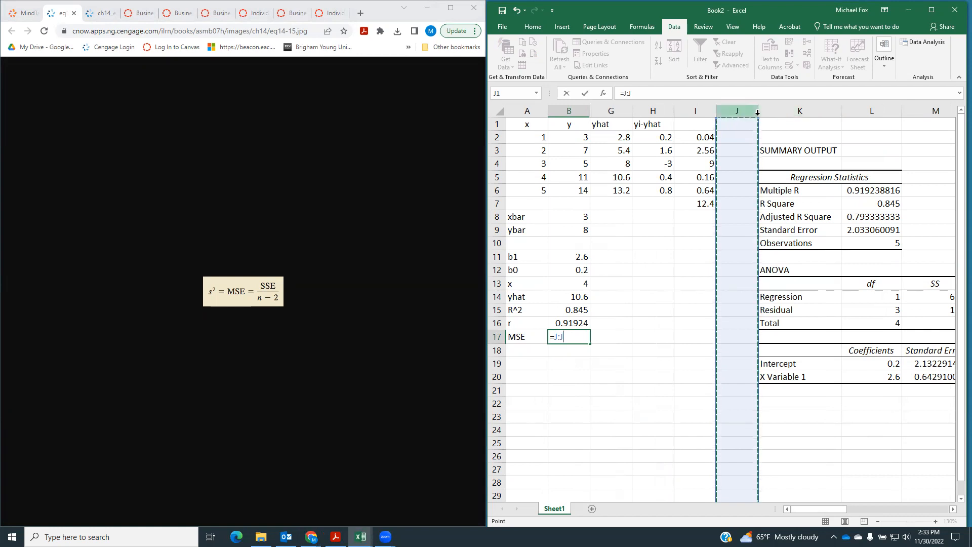
pyautogui.click(813, 429)
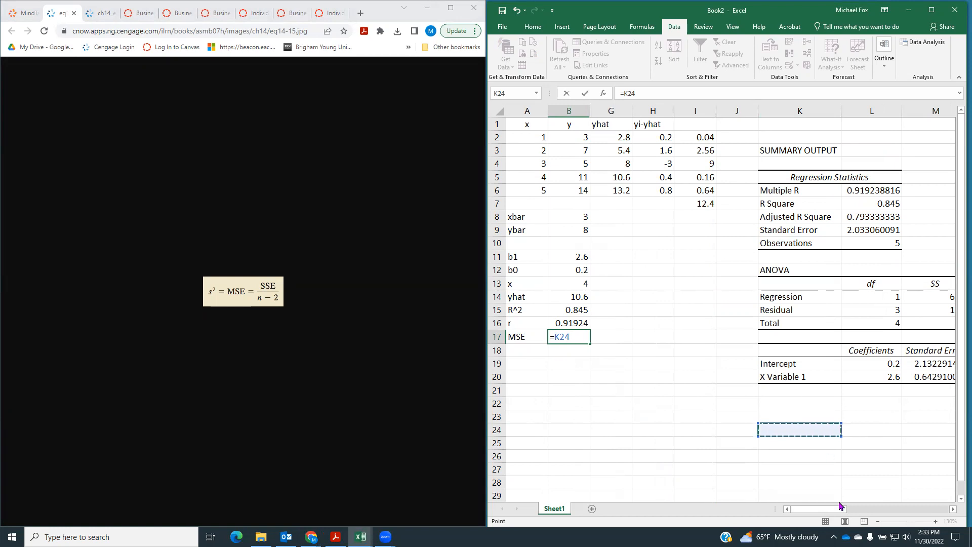
pyautogui.moveTo(839, 510); pyautogui.dragTo(845, 511)
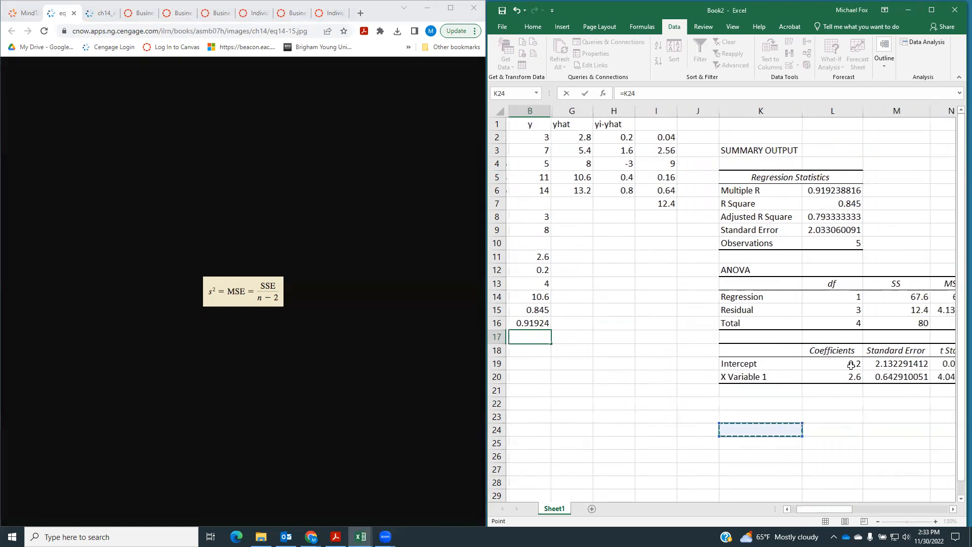
pyautogui.click(891, 311)
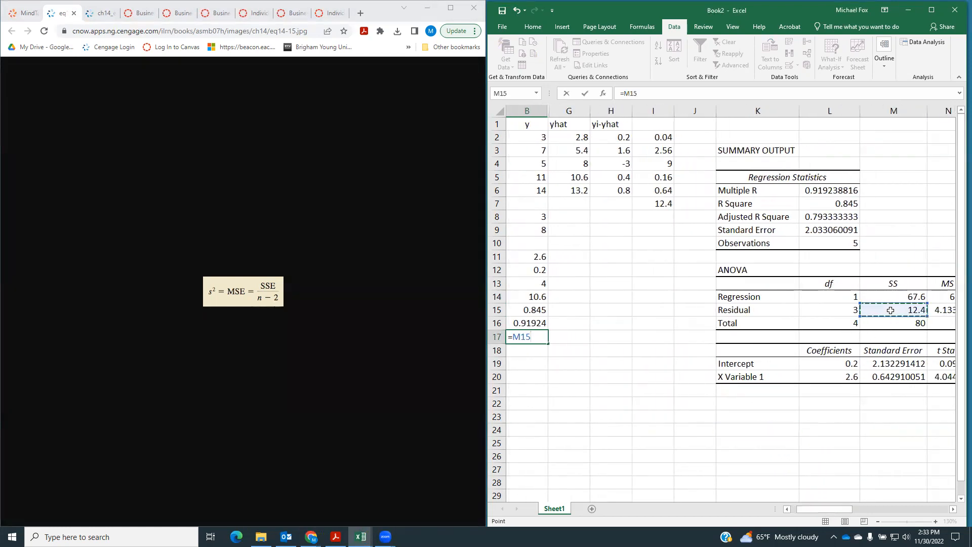
pyautogui.write('/(')
pyautogui.click(847, 243)
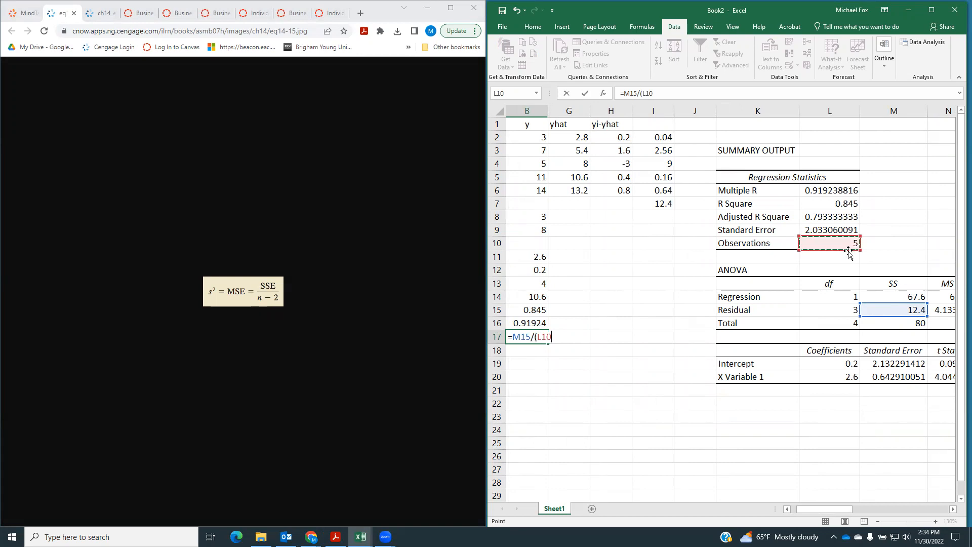
pyautogui.write('-2)')
pyautogui.press('Return')
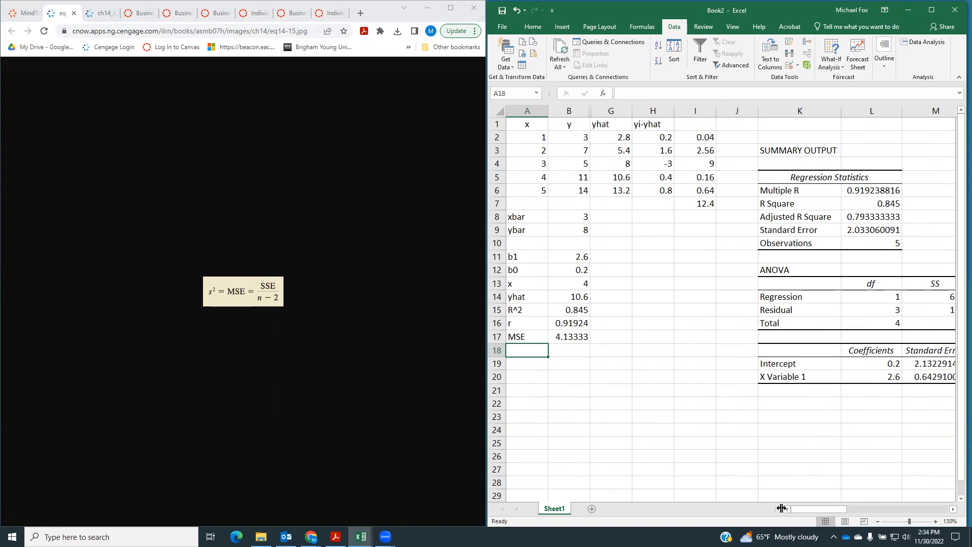
# Compare MSE with the residual MS in the ANOVA table and enter 4.133 as the mean square error in part a
pyautogui.moveTo(798, 510); pyautogui.dragTo(847, 508)
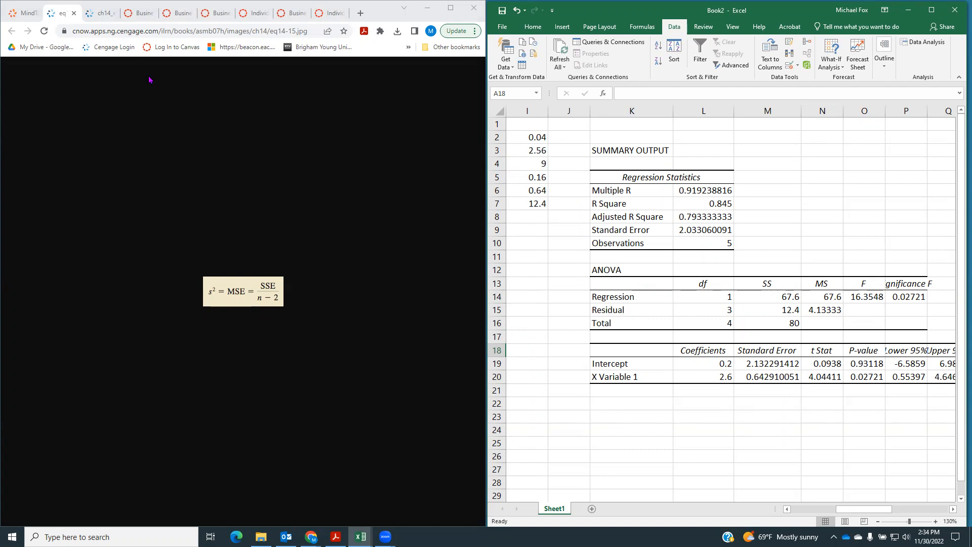
pyautogui.click(23, 13)
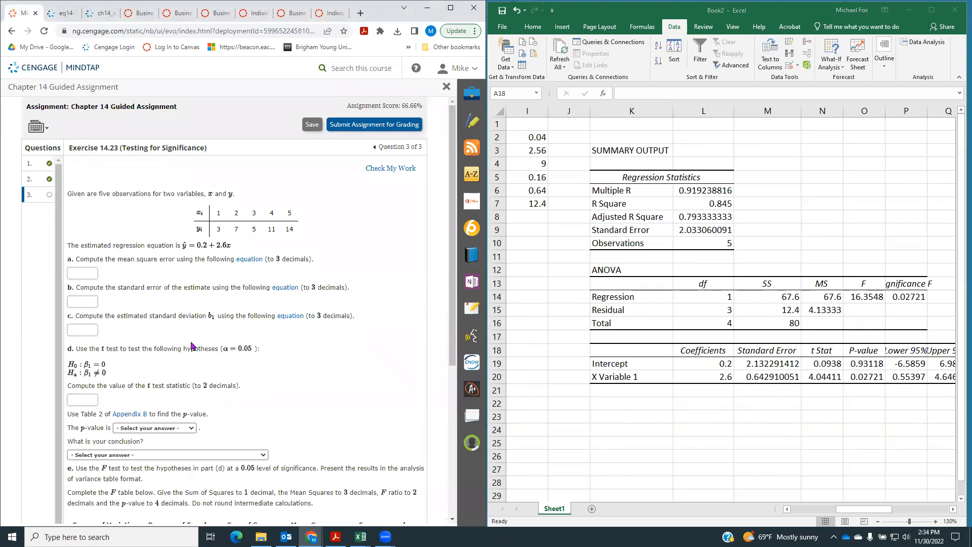
pyautogui.click(93, 275)
# Open the equation for part b, label cell A18 s, and calculate the standard error in B18 with =sqrt(B17)
pyautogui.click(284, 288)
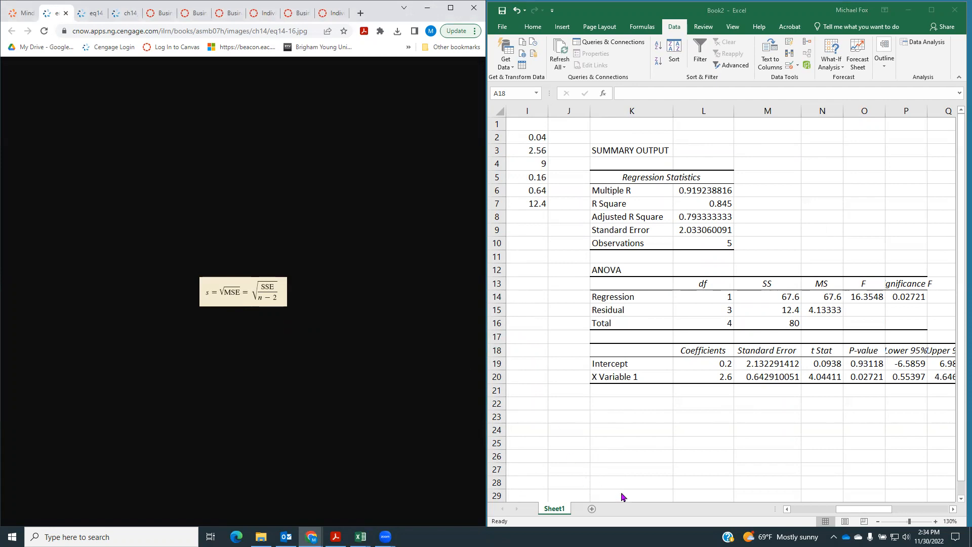
pyautogui.click(799, 510)
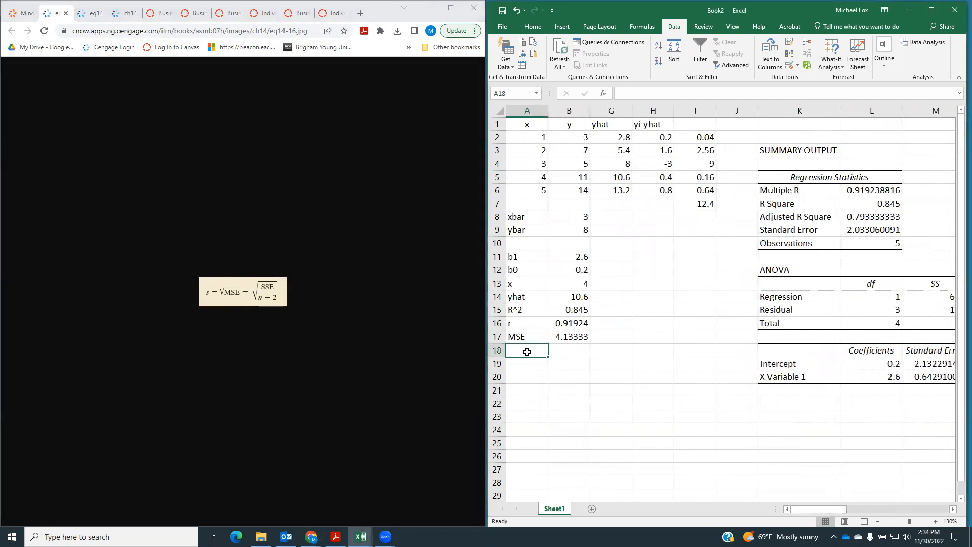
pyautogui.write('s')
pyautogui.press('Tab')
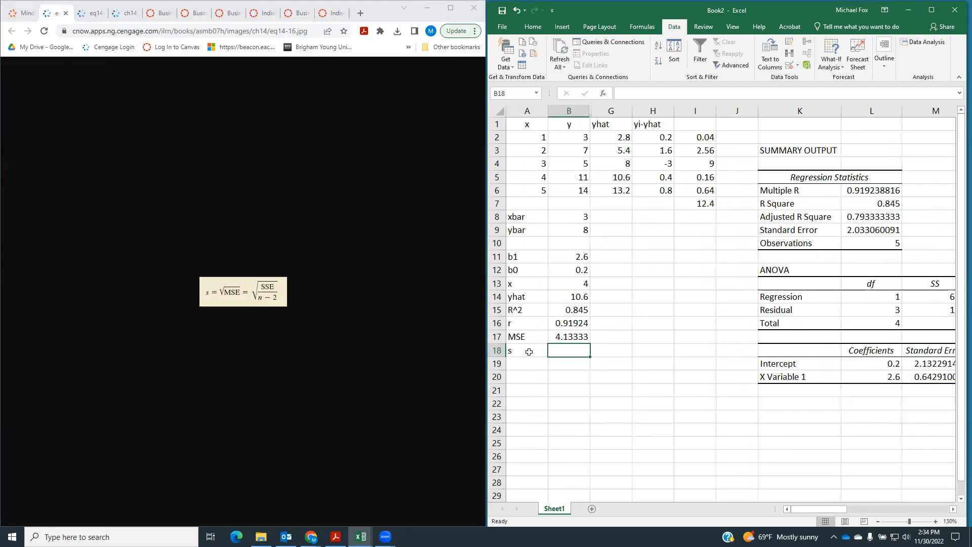
pyautogui.write('=')
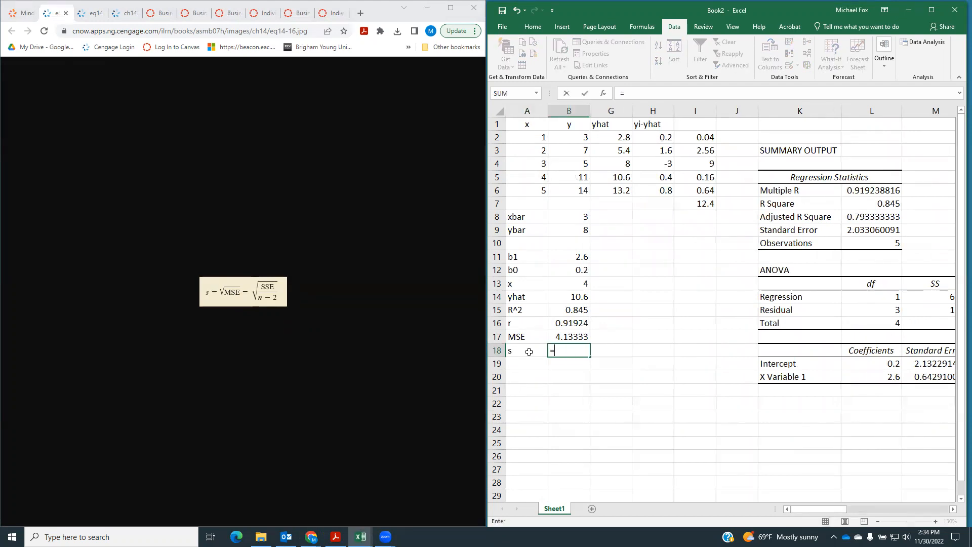
pyautogui.write('sqrt(')
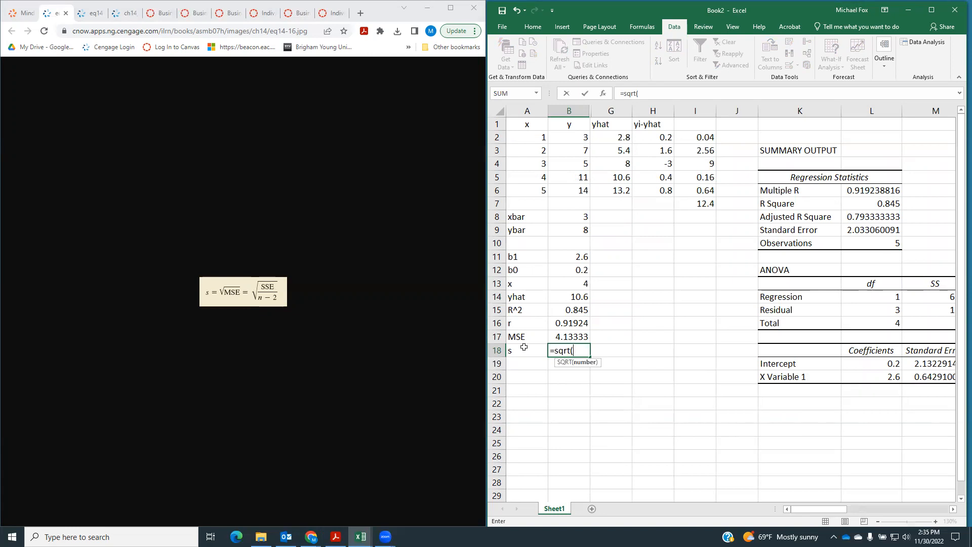
pyautogui.click(562, 337)
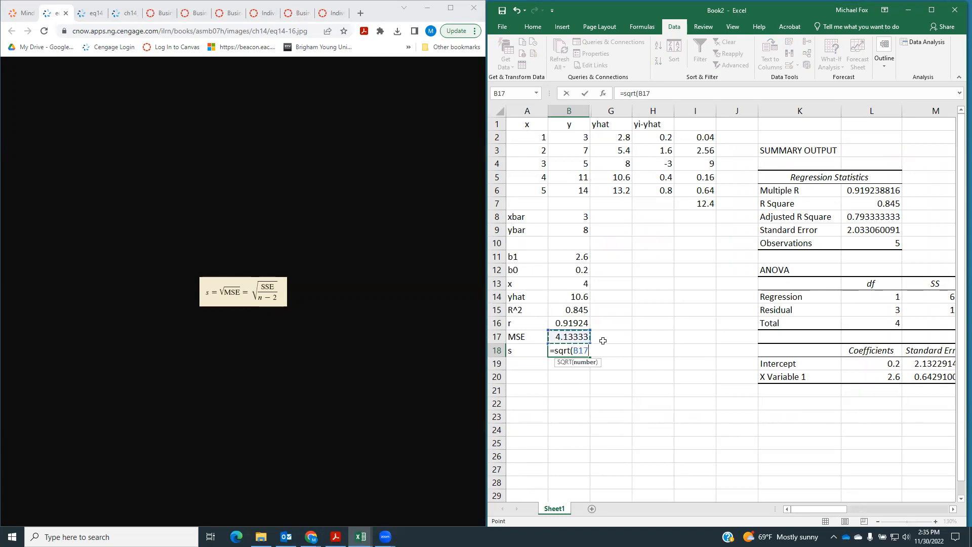
pyautogui.write(')')
pyautogui.press('Return')
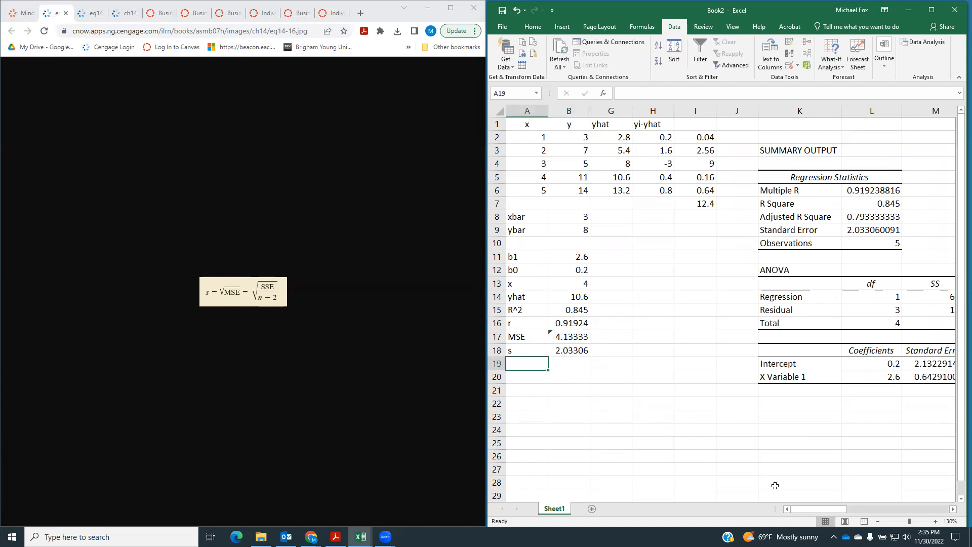
# Compare s with the regression output's Standard Error in L9 and enter 2.033 as the standard error of the estimate in part b
pyautogui.moveTo(800, 513); pyautogui.dragTo(835, 510)
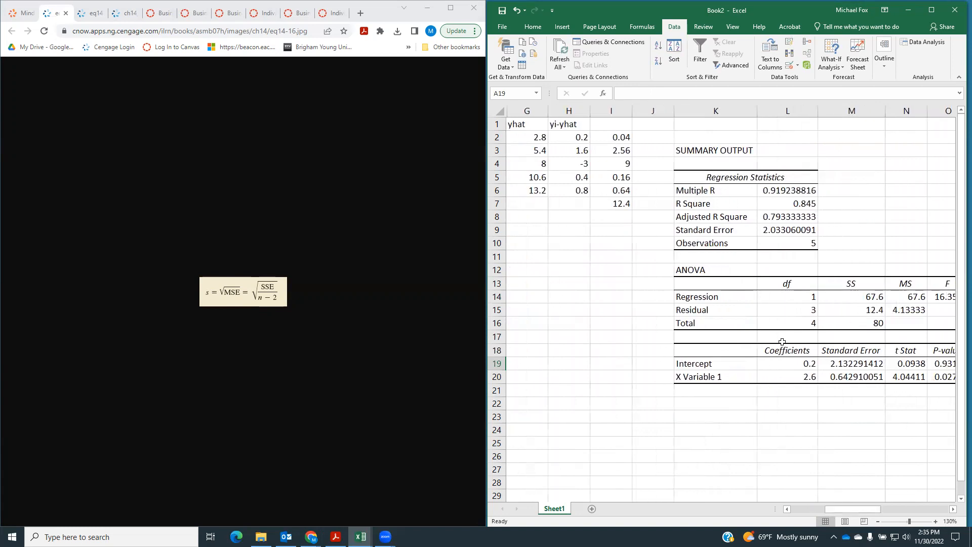
pyautogui.click(765, 230)
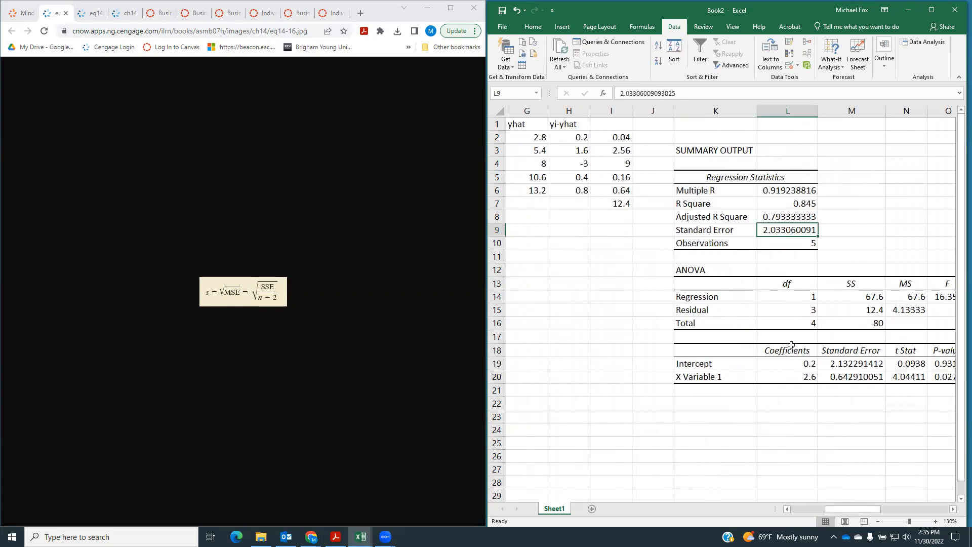
pyautogui.moveTo(862, 511); pyautogui.dragTo(818, 516)
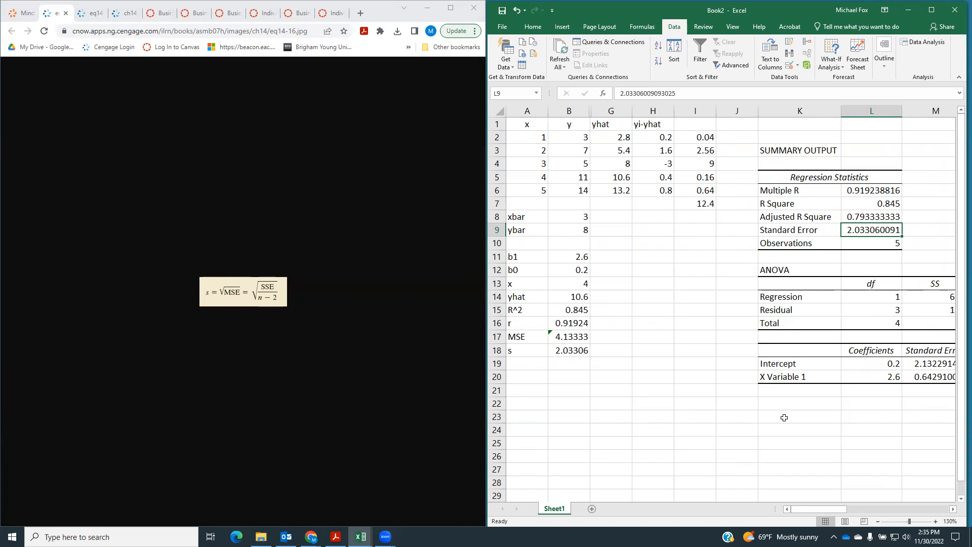
pyautogui.moveTo(834, 510)
pyautogui.mouseDown()
pyautogui.moveTo(868, 509)
pyautogui.moveTo(810, 509)
pyautogui.mouseUp()
pyautogui.click(24, 13)
pyautogui.click(86, 301)
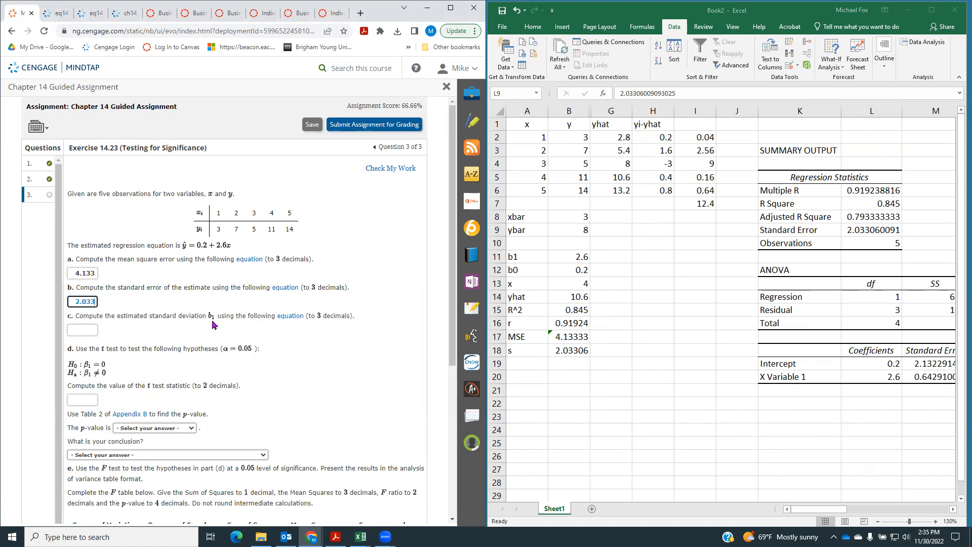
# Open the equation for part c and unhide columns C to F to inspect the (xi-xbar)^2 sum in F7
pyautogui.click(296, 321)
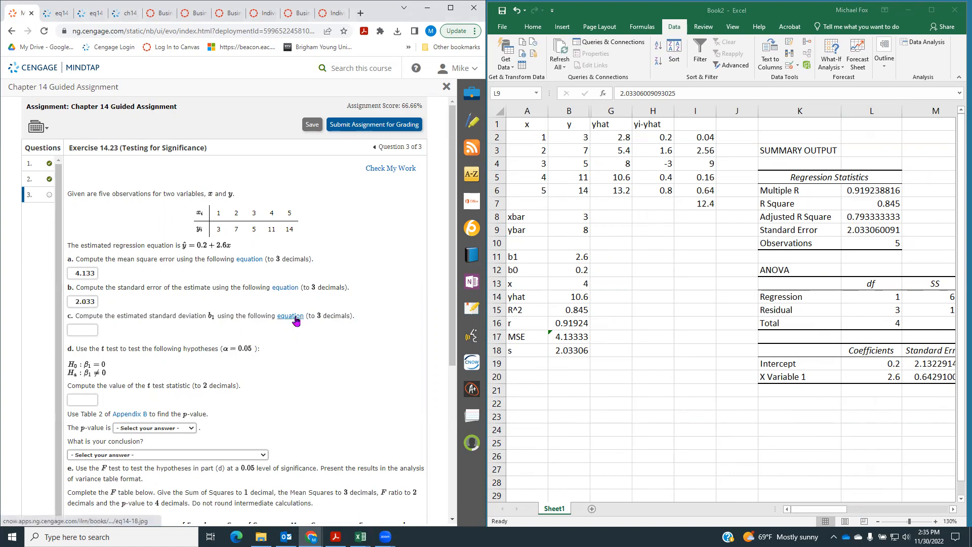
pyautogui.click(296, 321)
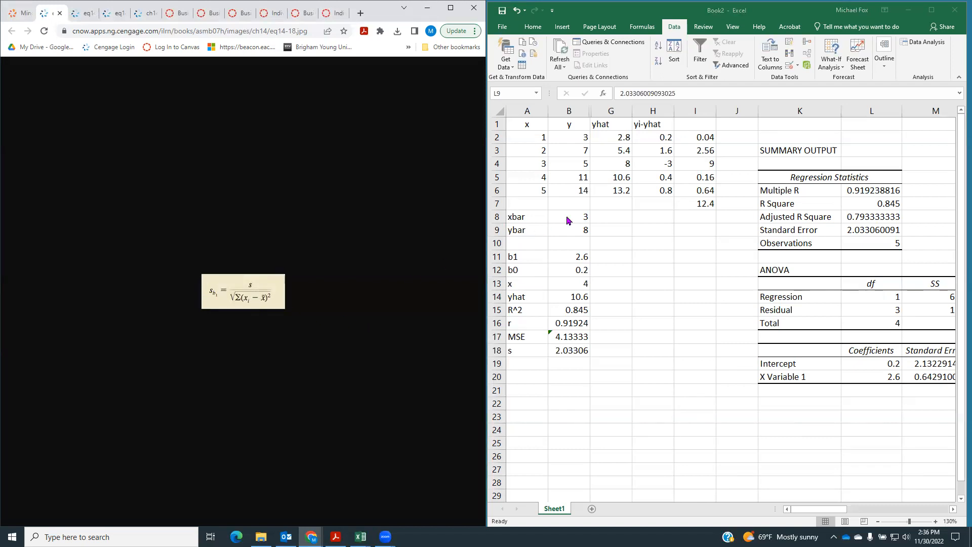
pyautogui.click(570, 110)
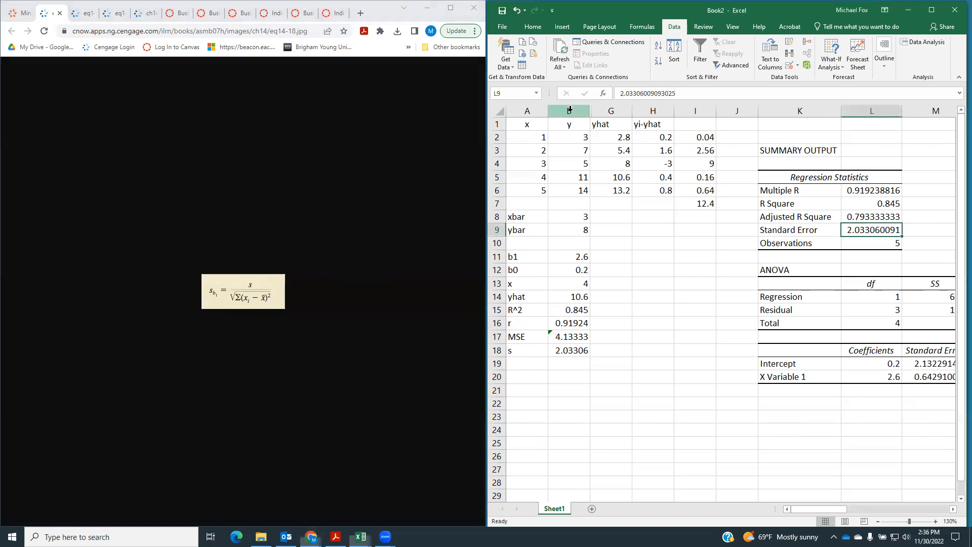
pyautogui.moveTo(579, 107); pyautogui.dragTo(611, 110)
pyautogui.rightClick(601, 123)
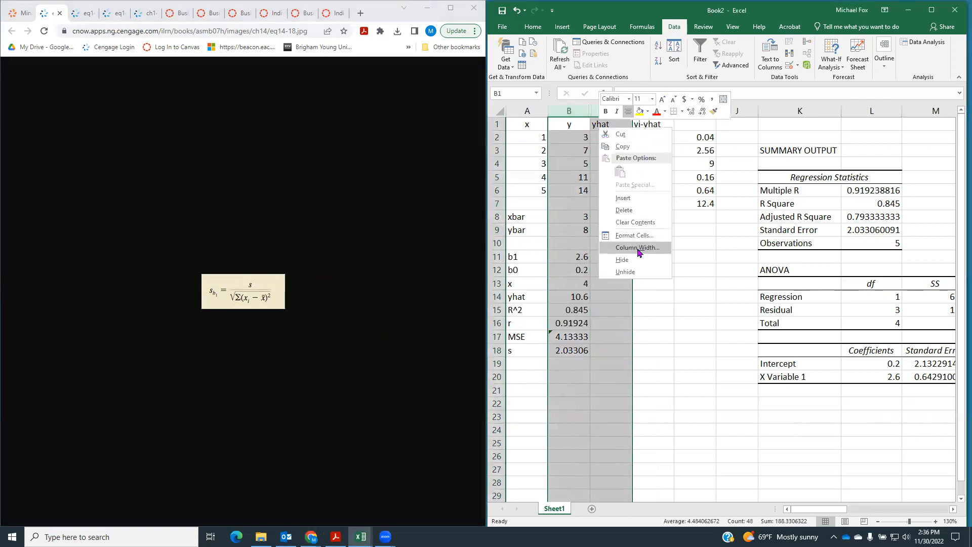
pyautogui.click(637, 273)
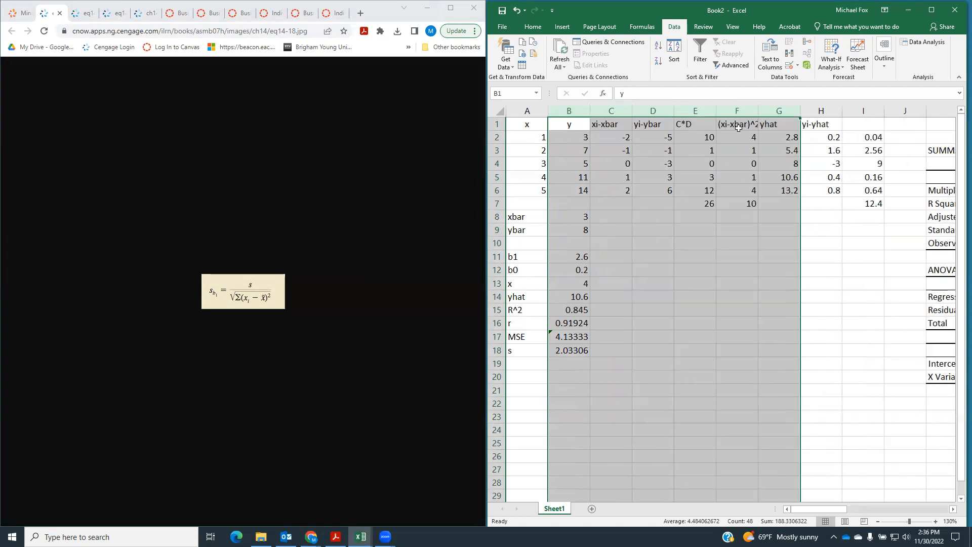
pyautogui.click(737, 208)
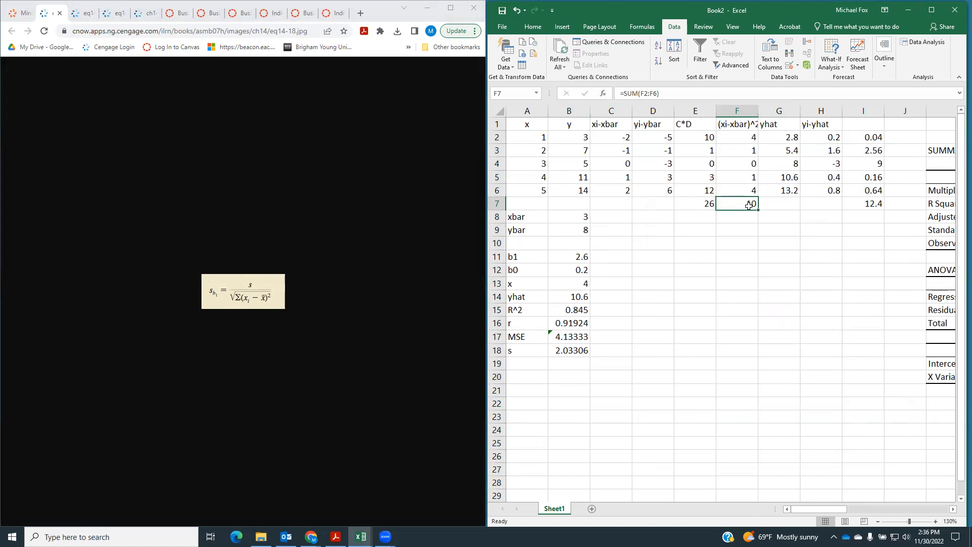
# Label cell A19 sb1 and calculate the estimated standard deviation in B19 as B18 divided by the square root of F7
pyautogui.click(536, 366)
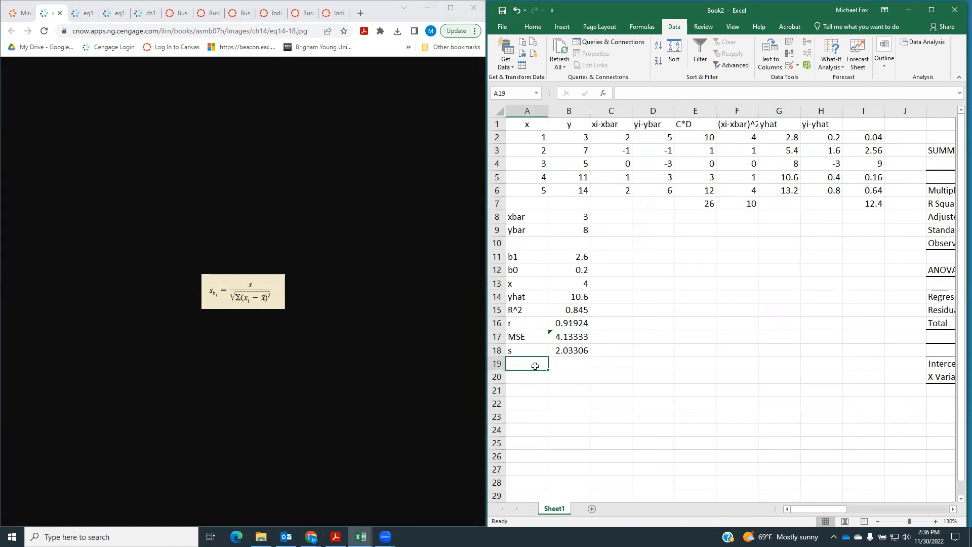
pyautogui.write('s')
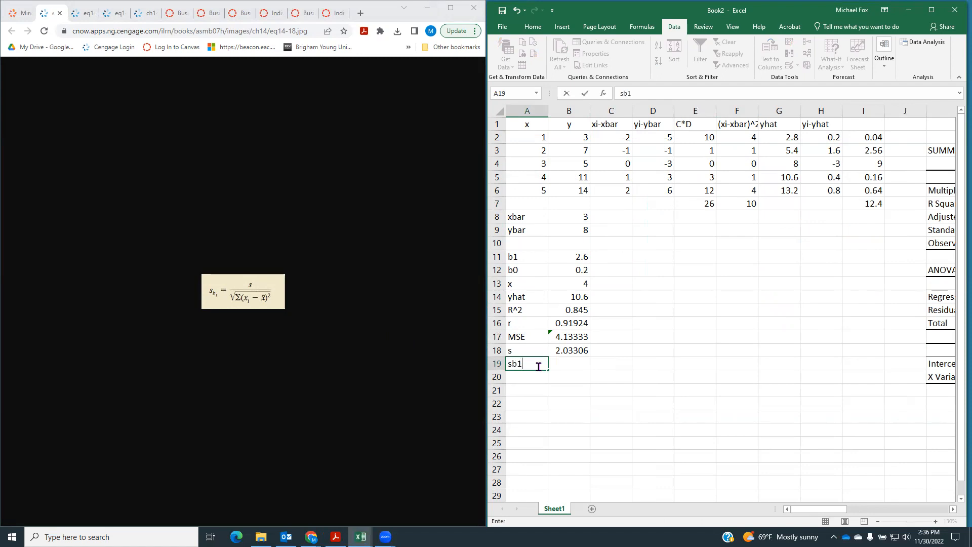
pyautogui.write('b1')
pyautogui.press('Tab')
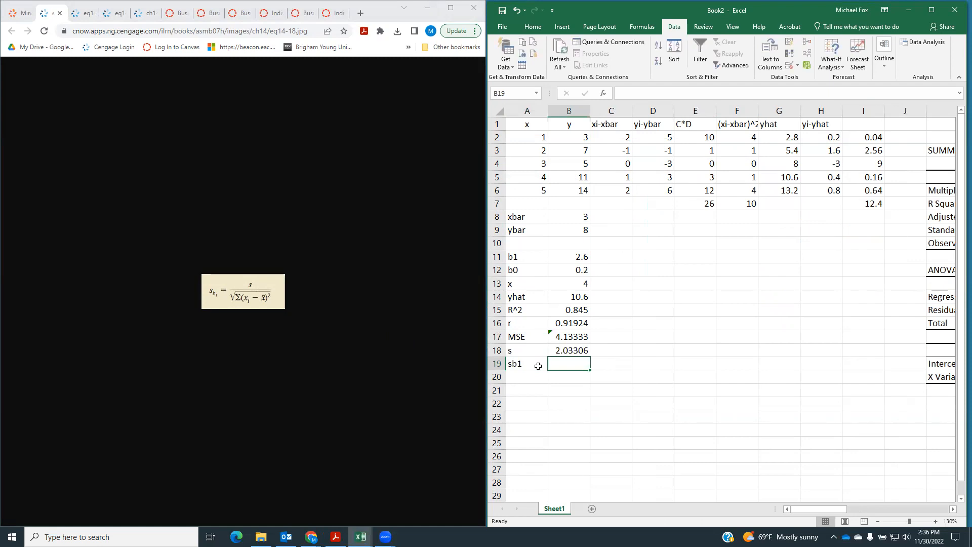
pyautogui.write('=')
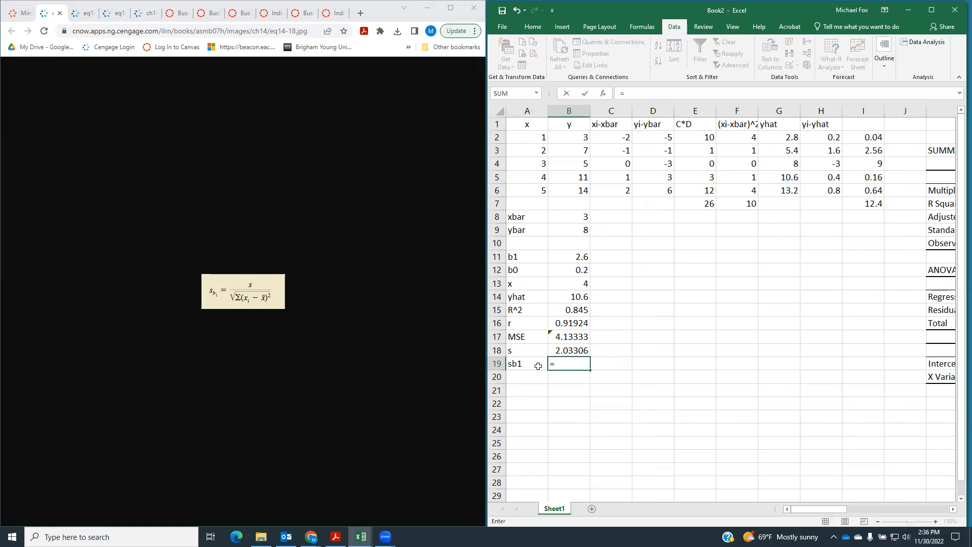
pyautogui.click(568, 350)
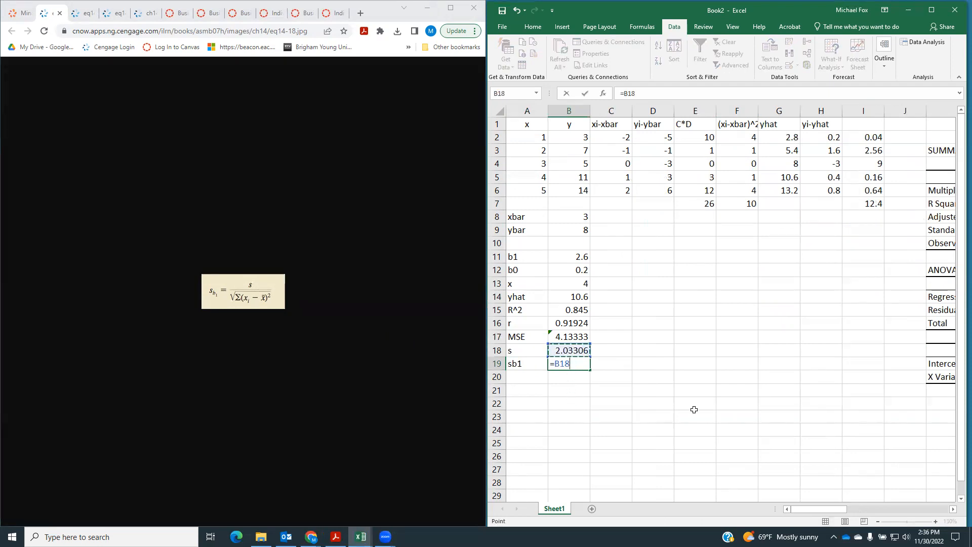
pyautogui.write('/((sqrt')
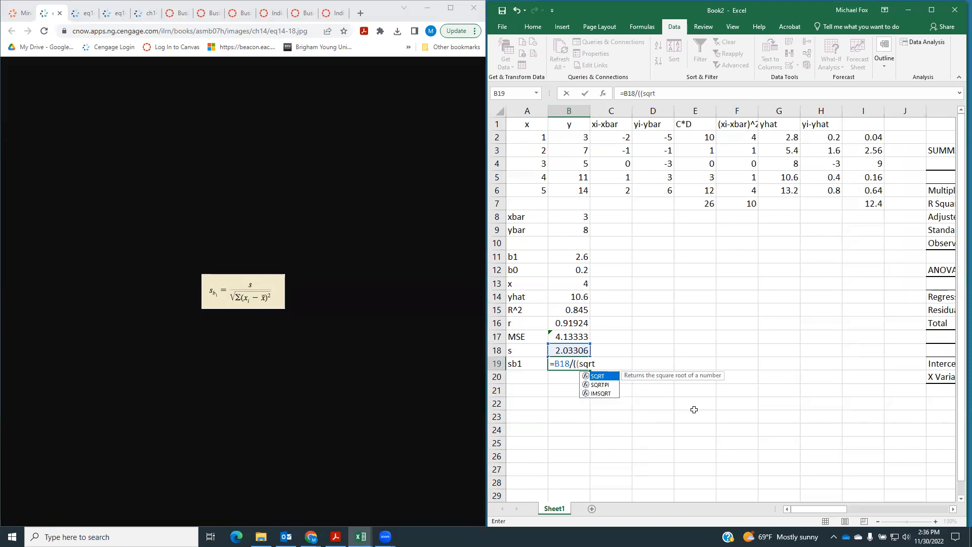
pyautogui.write('(')
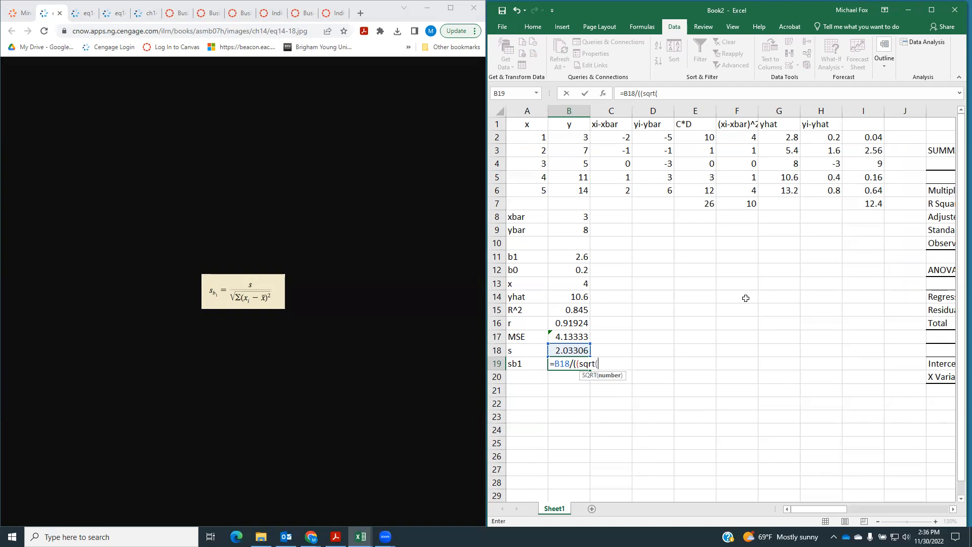
pyautogui.click(738, 204)
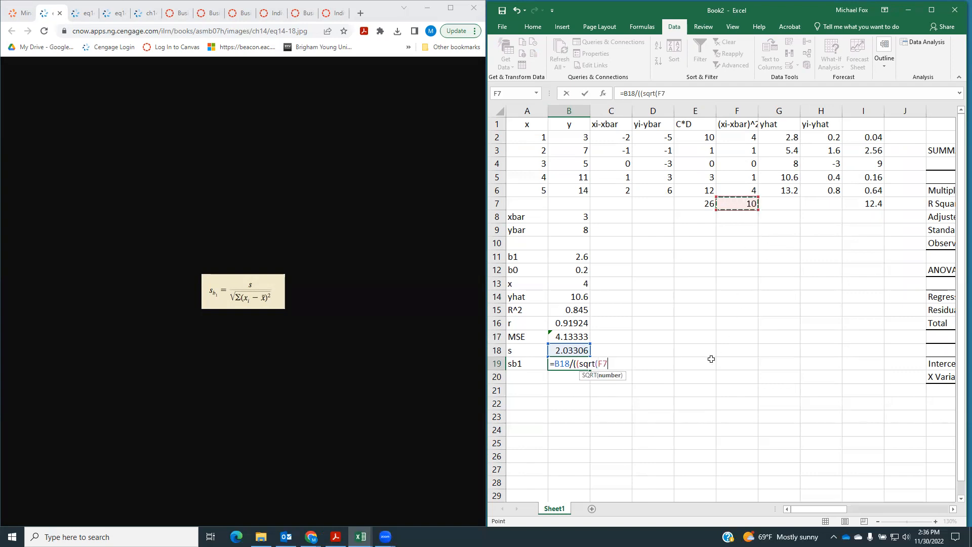
pyautogui.write(')')
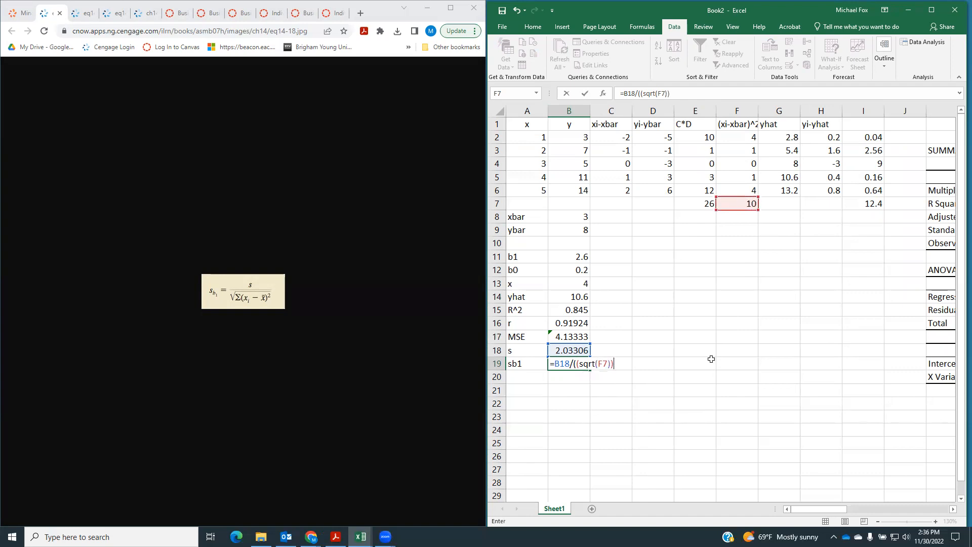
pyautogui.press('Return')
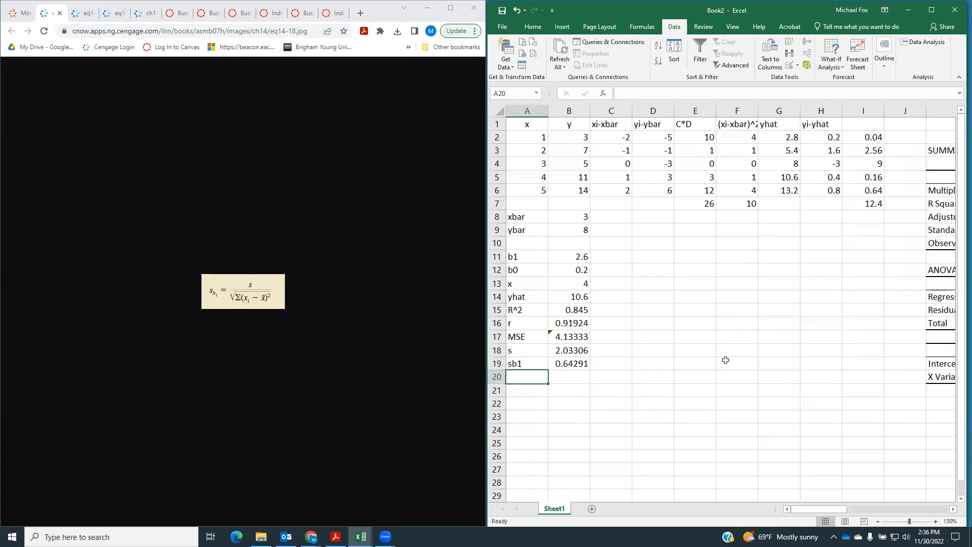
# Compare sb1 with the X Variable 1 standard error in the regression output and enter .643 as the answer to part c
pyautogui.moveTo(800, 515); pyautogui.dragTo(831, 521)
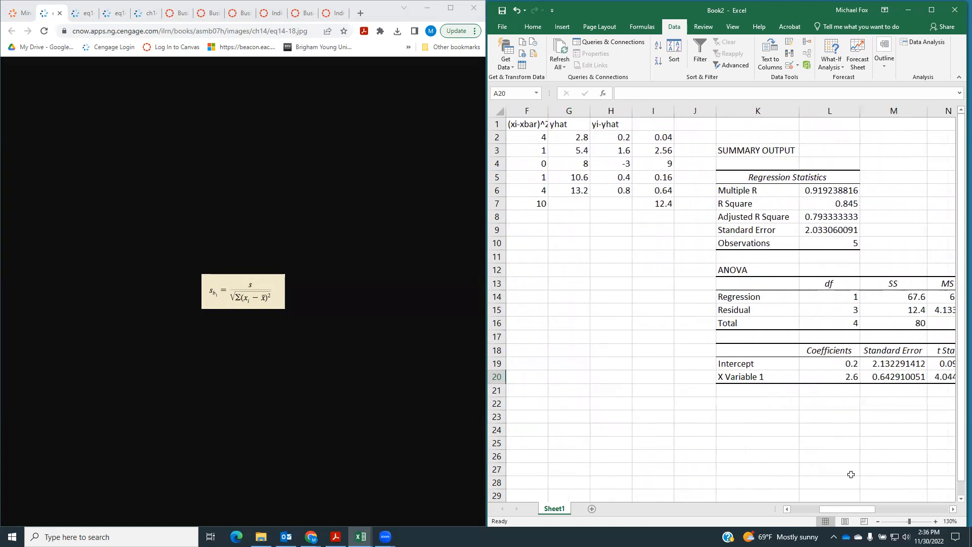
pyautogui.moveTo(853, 509); pyautogui.dragTo(817, 511)
pyautogui.moveTo(826, 510); pyautogui.dragTo(855, 510)
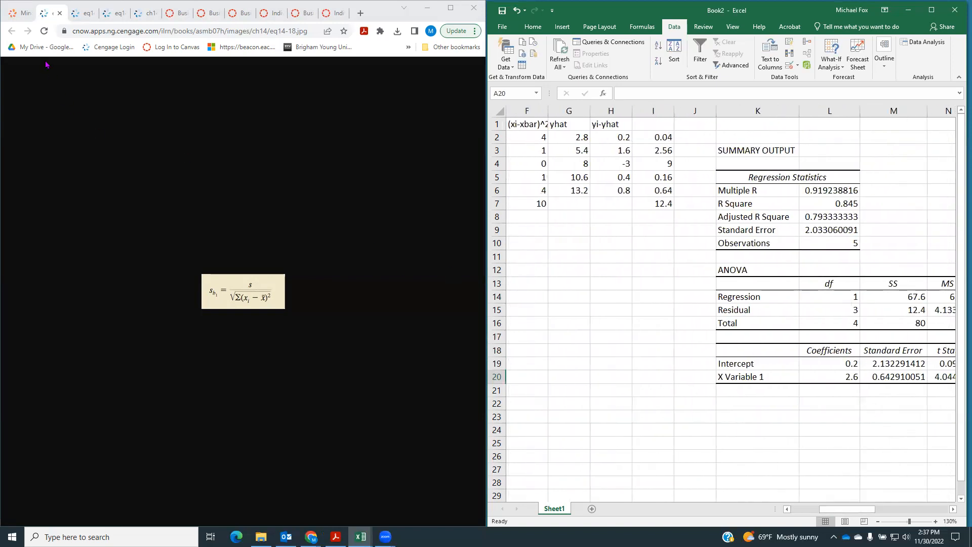
pyautogui.click(14, 15)
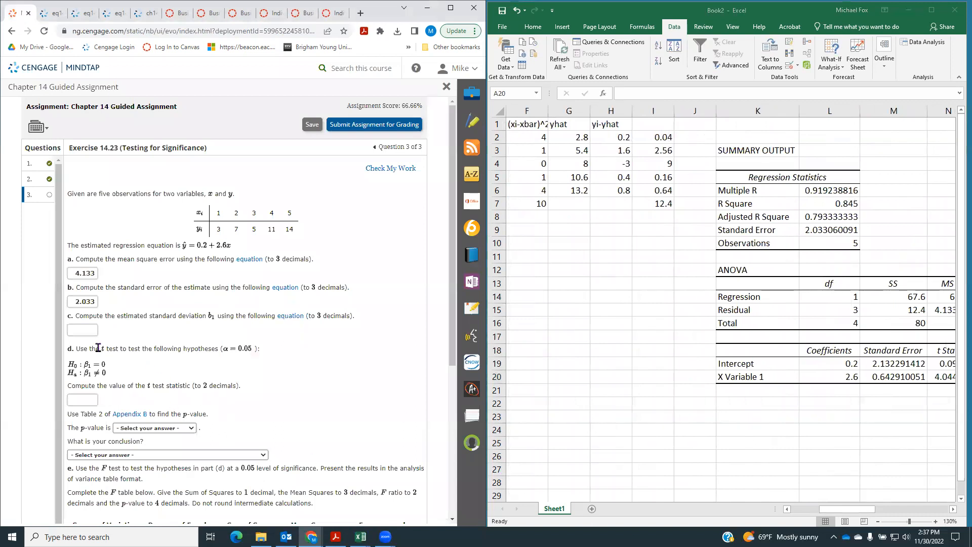
pyautogui.click(90, 332)
pyautogui.write('.643')
# Label cell A20 ttest and calculate the t test statistic in B20 by dividing b1 in B11 by sb1 in B19
pyautogui.click(175, 458)
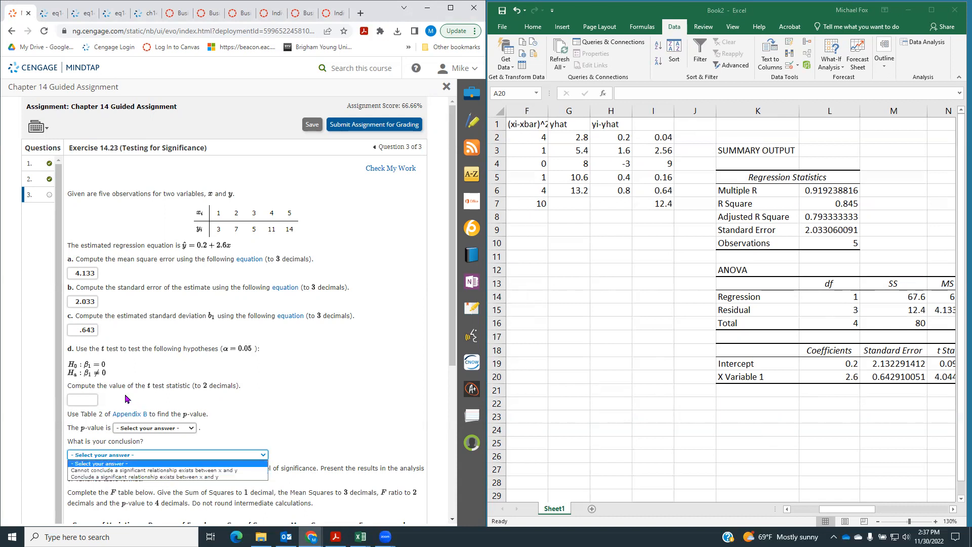
pyautogui.click(74, 400)
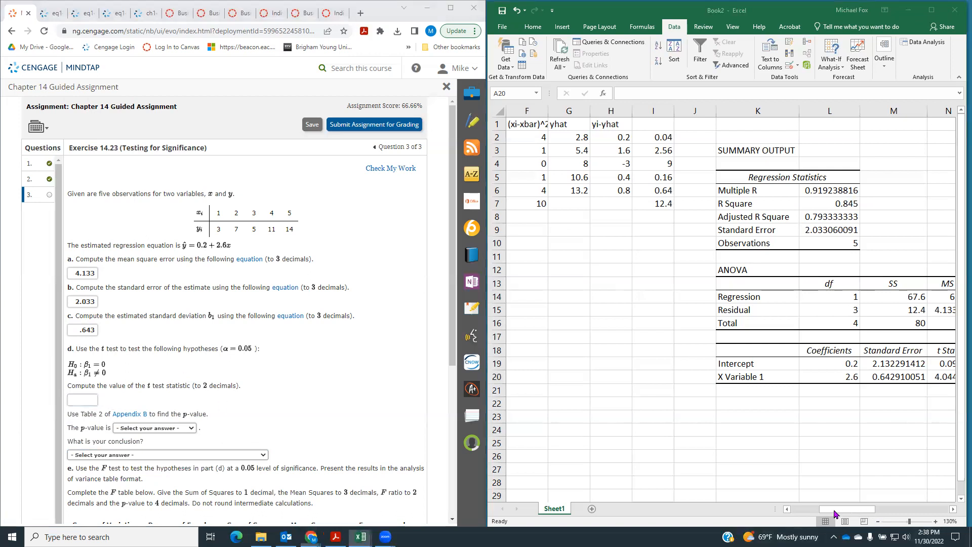
pyautogui.moveTo(869, 514); pyautogui.dragTo(841, 514)
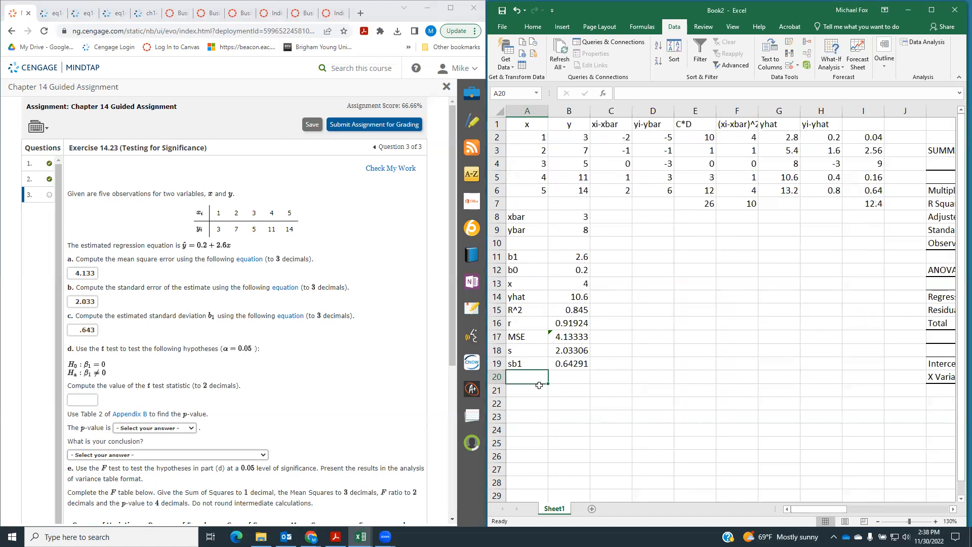
pyautogui.write('ttest')
pyautogui.press('Tab')
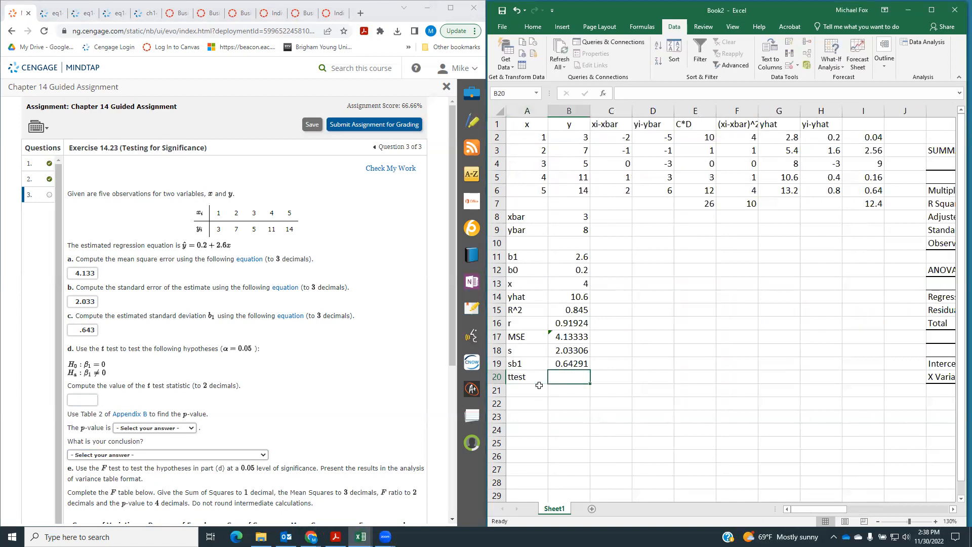
pyautogui.write('=')
pyautogui.click(576, 255)
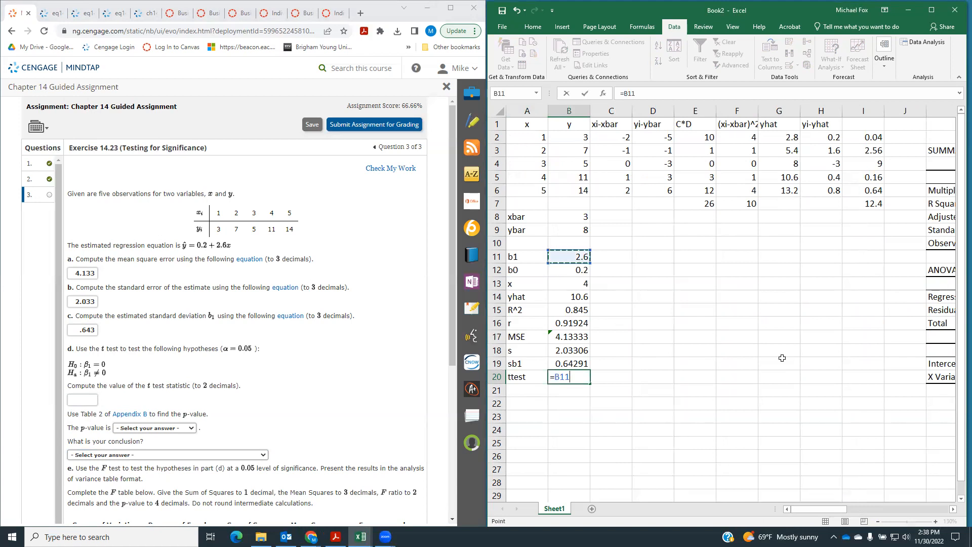
pyautogui.write('/')
pyautogui.click(571, 362)
pyautogui.press('Return')
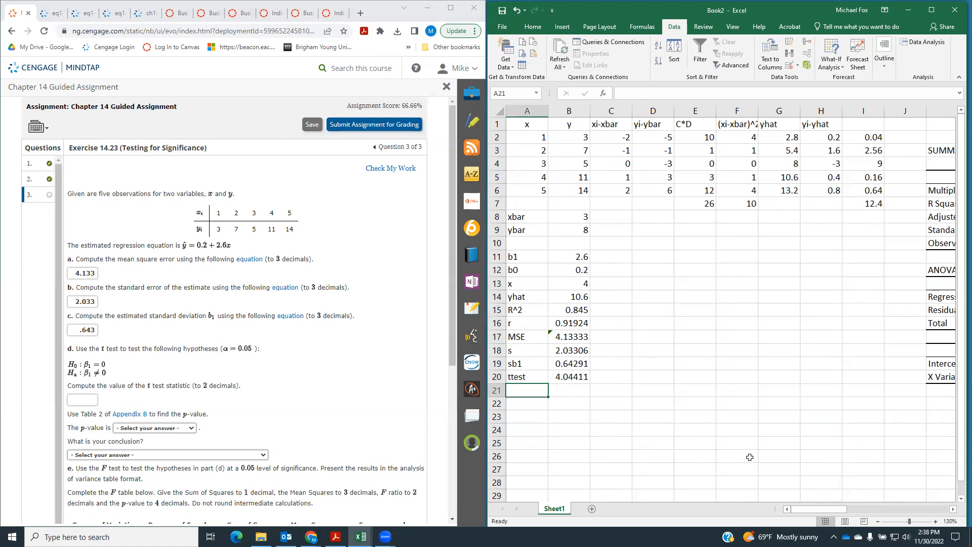
# Compare the result with the X Variable 1 t Stat in N20 and enter 4.04 as the t test statistic in part d
pyautogui.moveTo(798, 513); pyautogui.dragTo(842, 517)
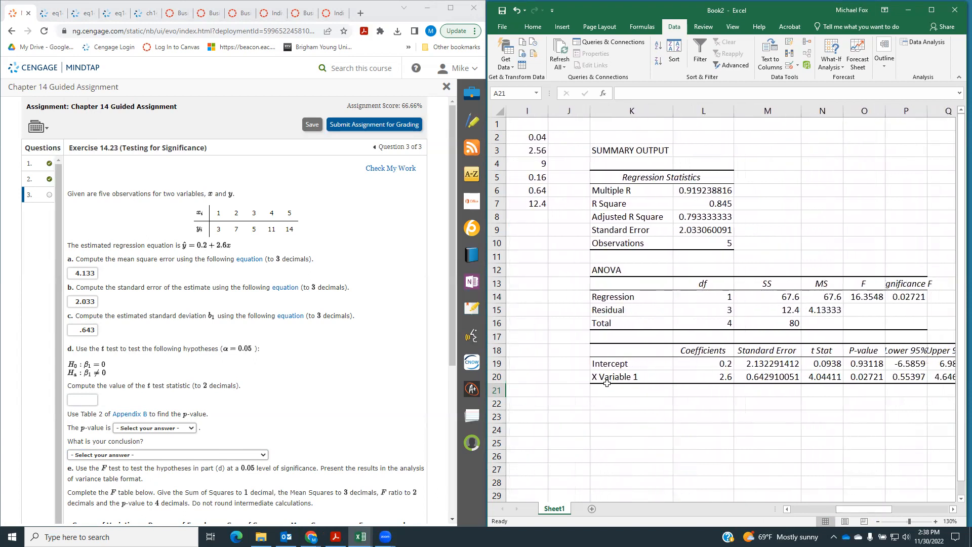
pyautogui.click(818, 381)
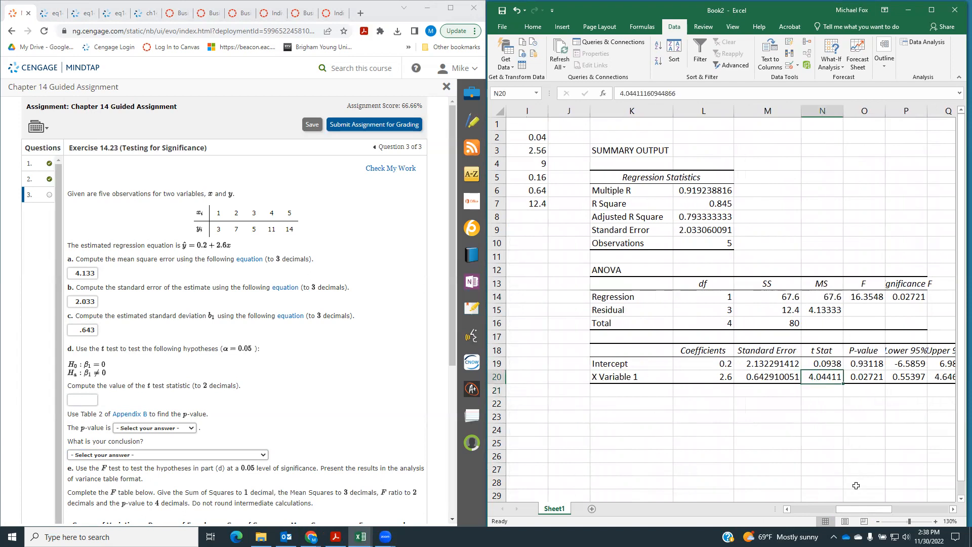
pyautogui.moveTo(867, 516); pyautogui.dragTo(761, 516)
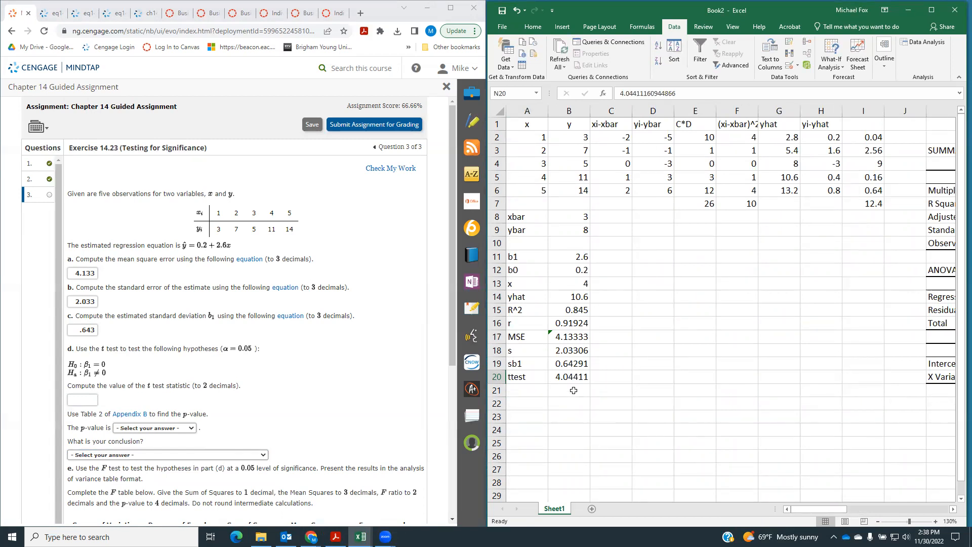
pyautogui.click(92, 400)
pyautogui.write('4.04')
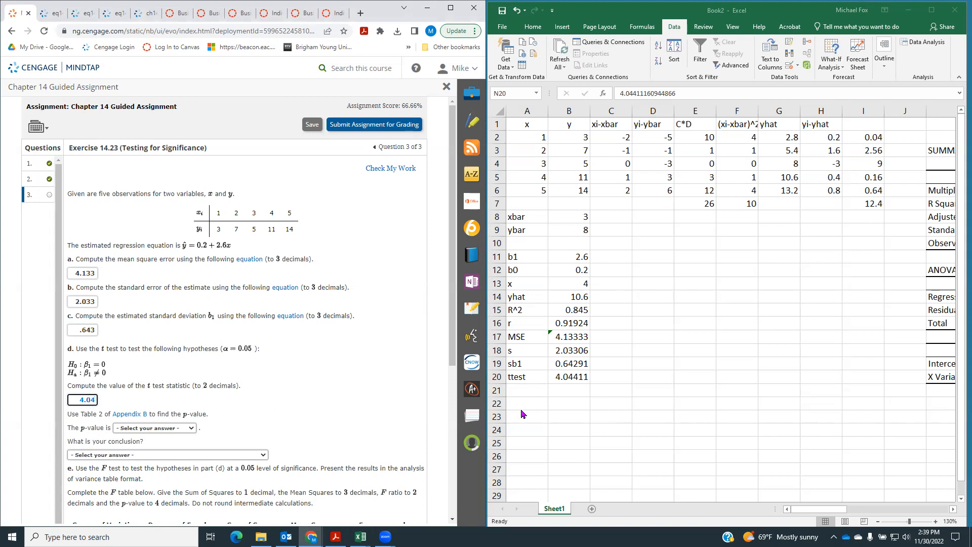
# Label cell A21 pvalue beneath the ttest row
pyautogui.click(521, 390)
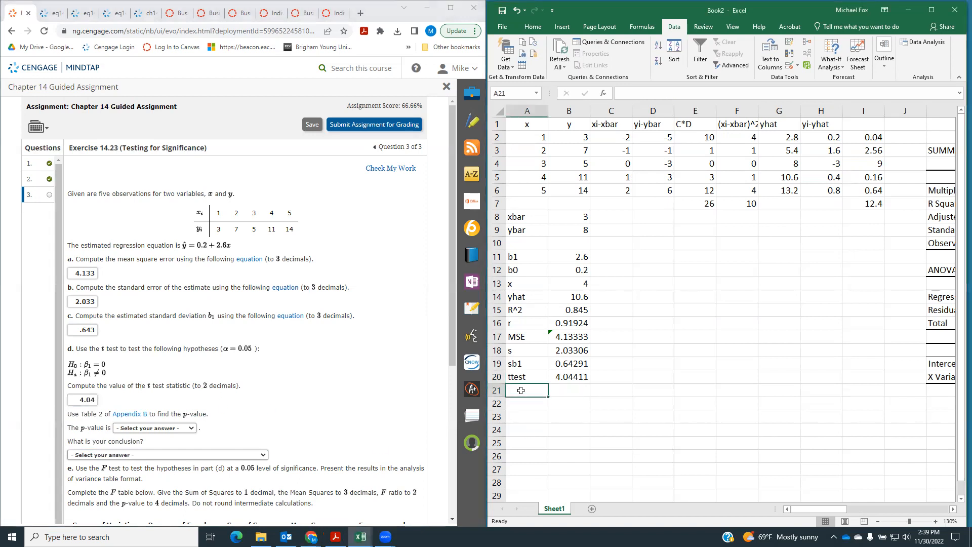
pyautogui.write('pvau')
pyautogui.press('BackSpace')
pyautogui.write('lue')
pyautogui.press('Tab')
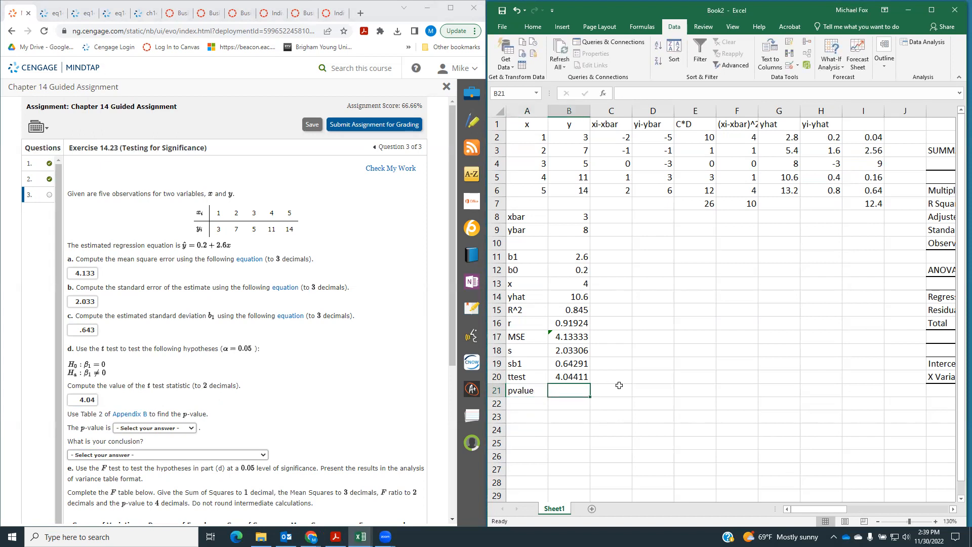
# Calculate the two-tailed p-value in B21 with =t.dist.2t(B20,3)
pyautogui.write('=')
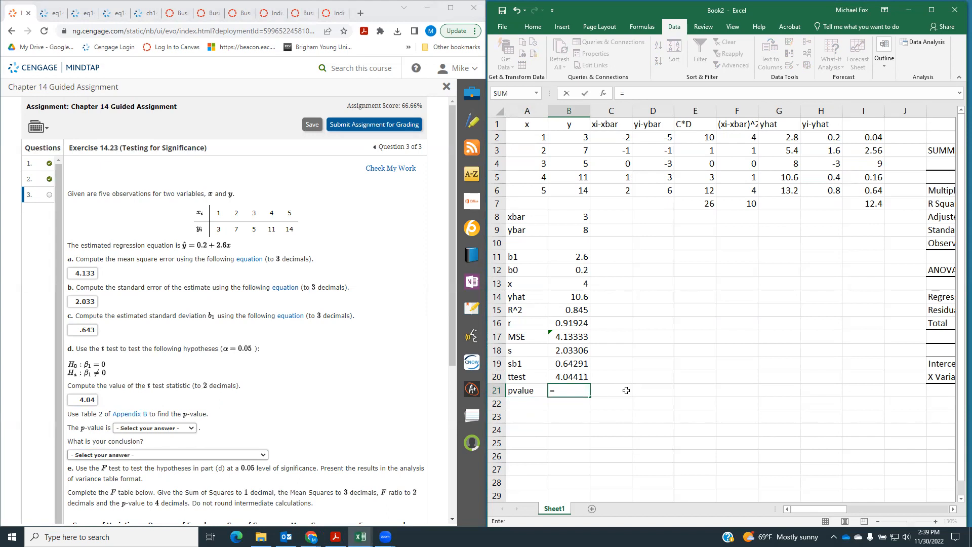
pyautogui.write('t.dis')
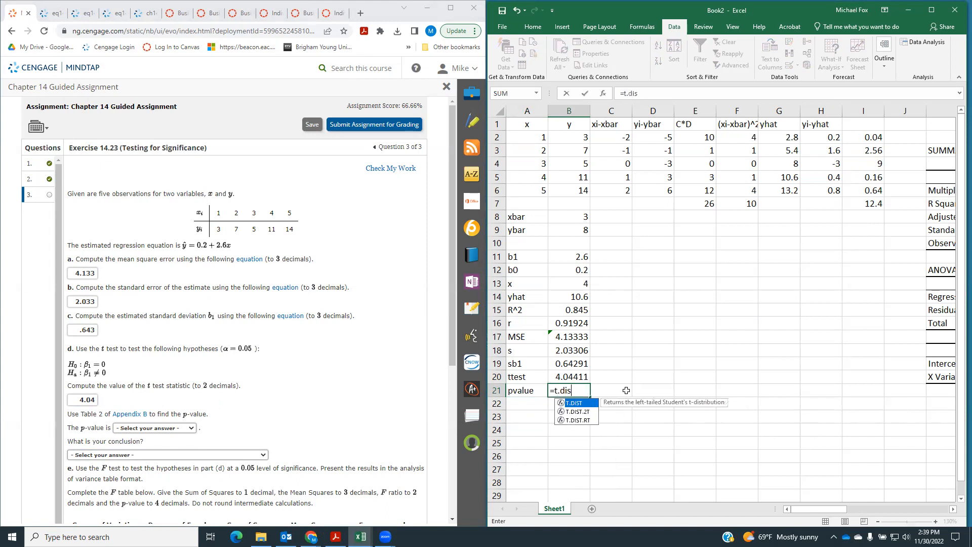
pyautogui.write('t.2t(')
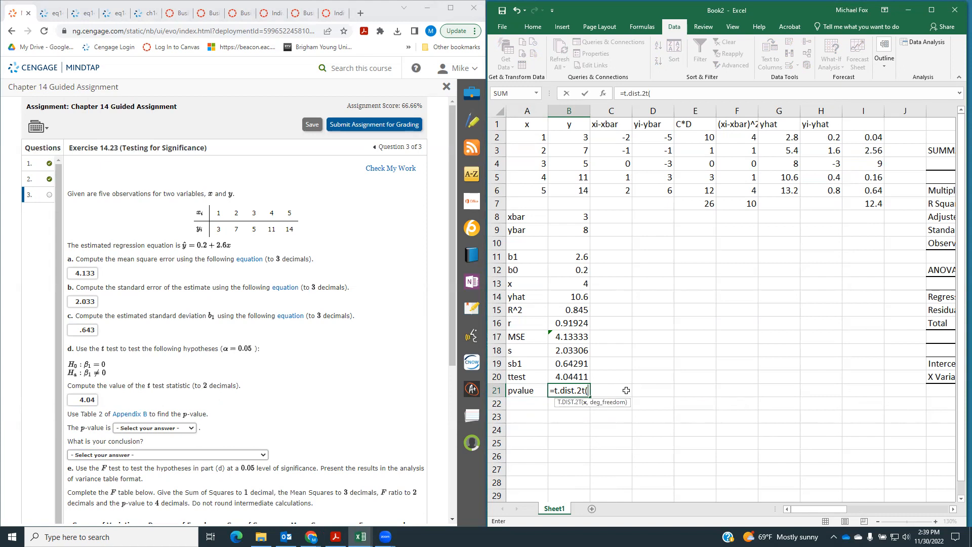
pyautogui.click(560, 377)
pyautogui.write(',')
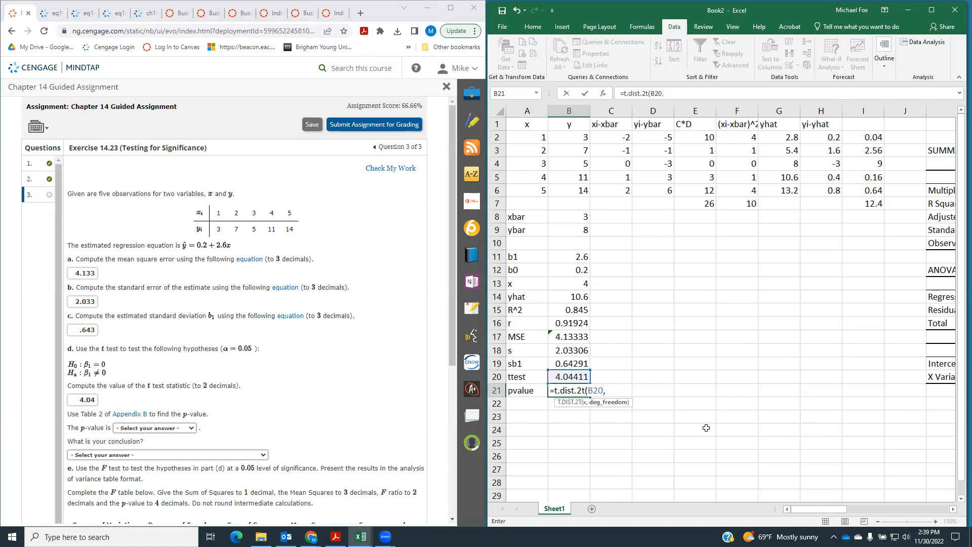
pyautogui.write('(')
pyautogui.press('BackSpace')
pyautogui.write('3)')
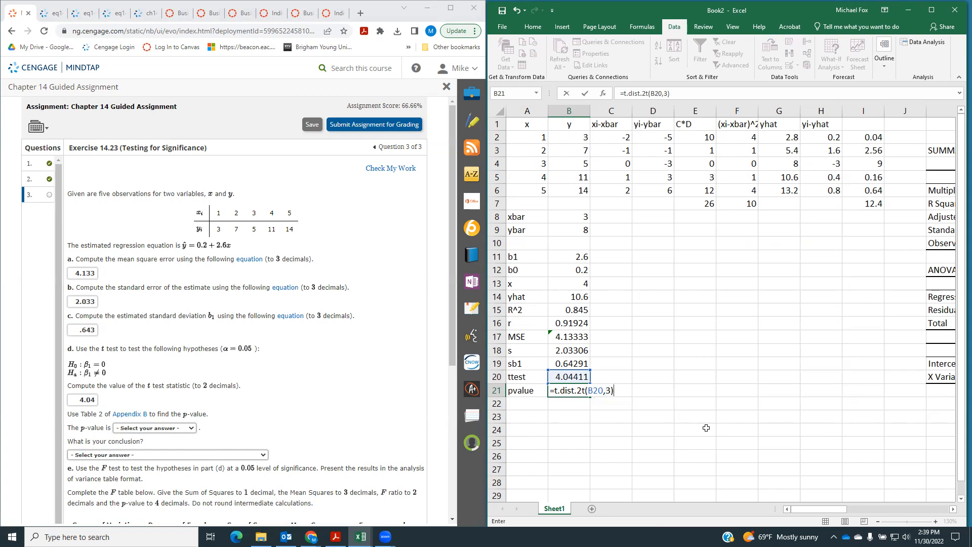
pyautogui.press('Return')
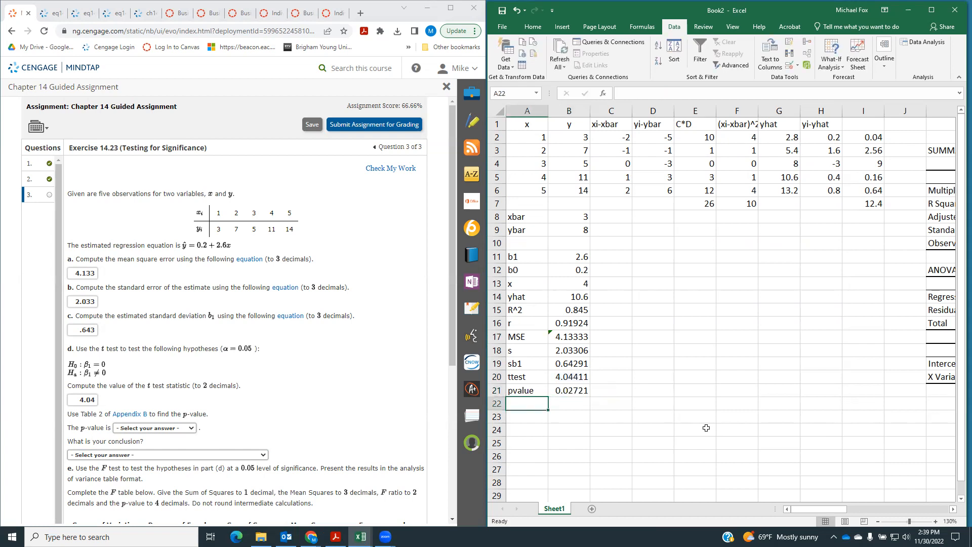
# Check the conclusion choices in part d and set the p-value answer to between 0.025 and 0.05
pyautogui.scroll(-1, 188, 408)
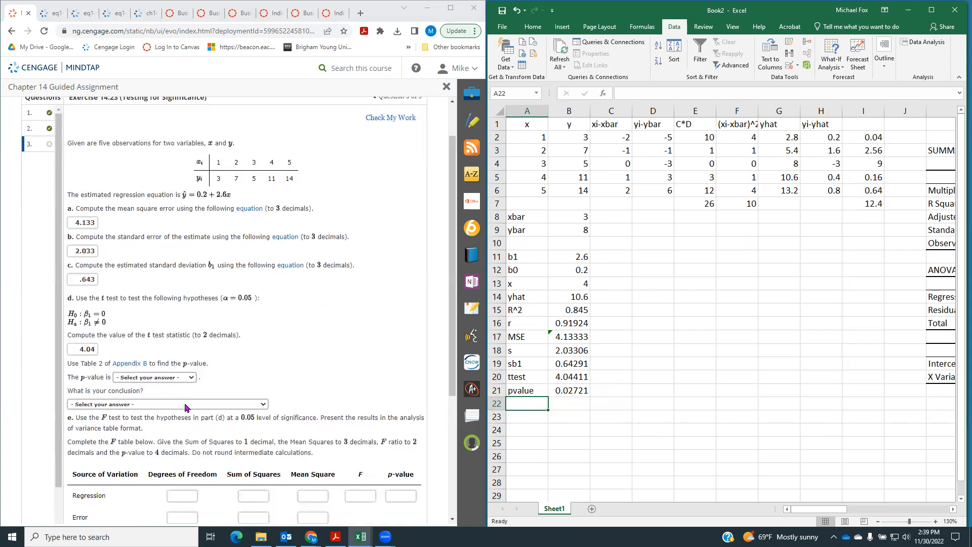
pyautogui.click(155, 408)
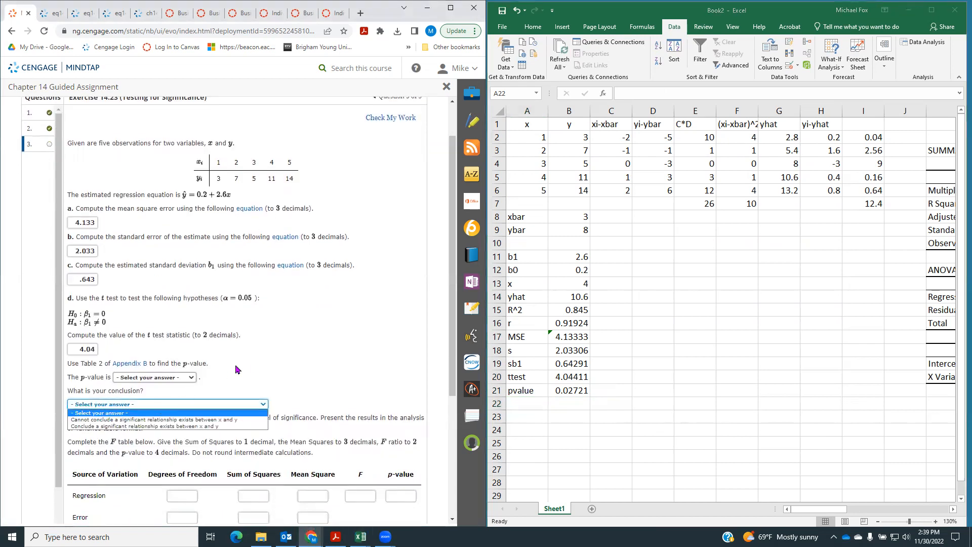
pyautogui.click(152, 377)
pyautogui.click(144, 379)
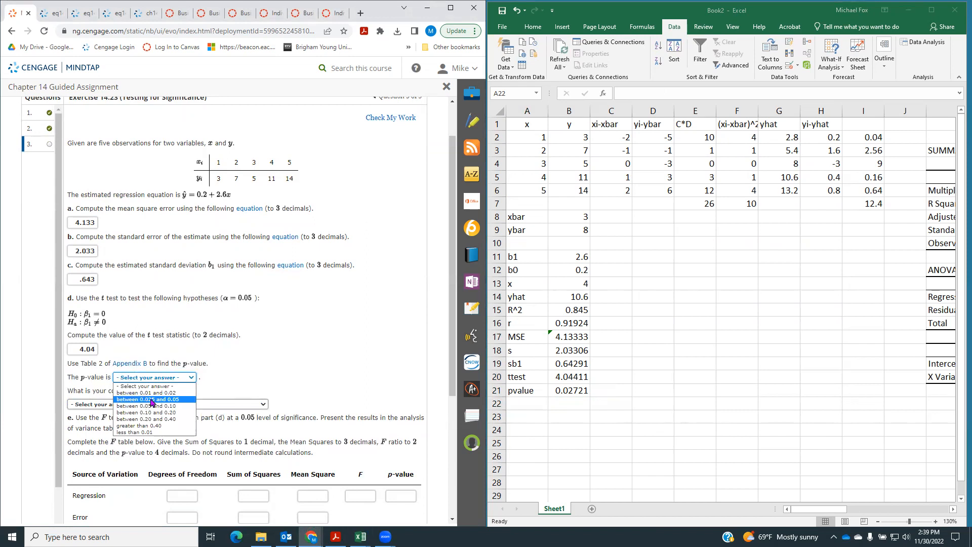
pyautogui.click(152, 400)
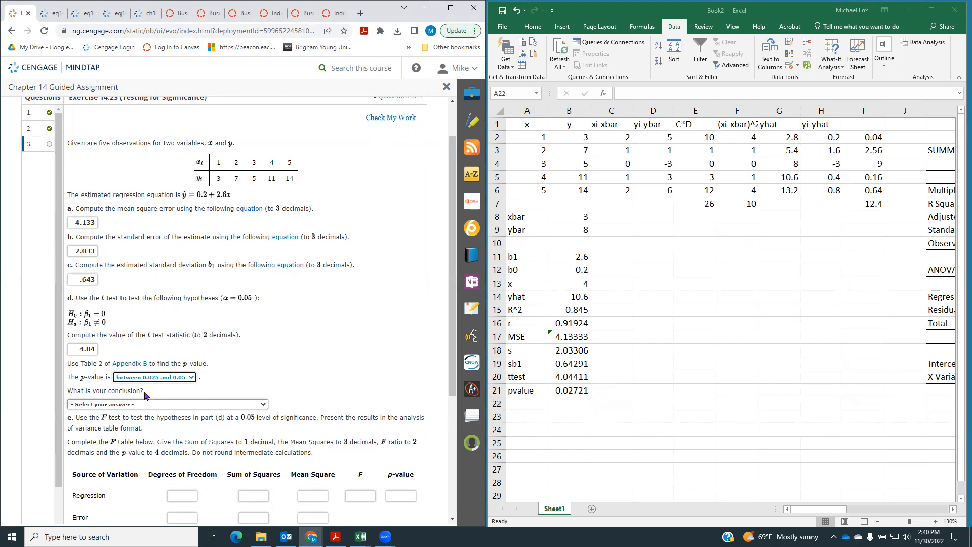
# Set the part d conclusion to "Conclude a significant relationship exists between x and y"
pyautogui.click(137, 406)
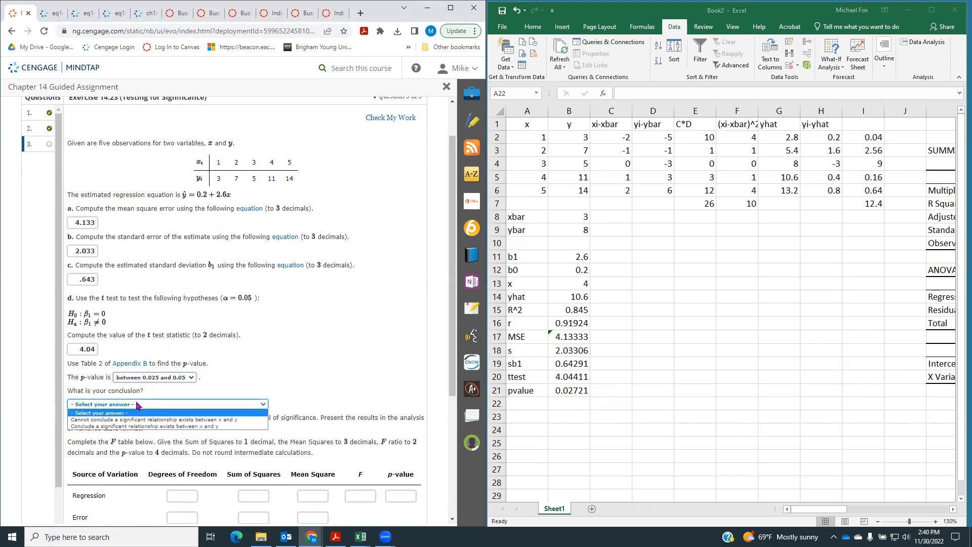
pyautogui.click(136, 427)
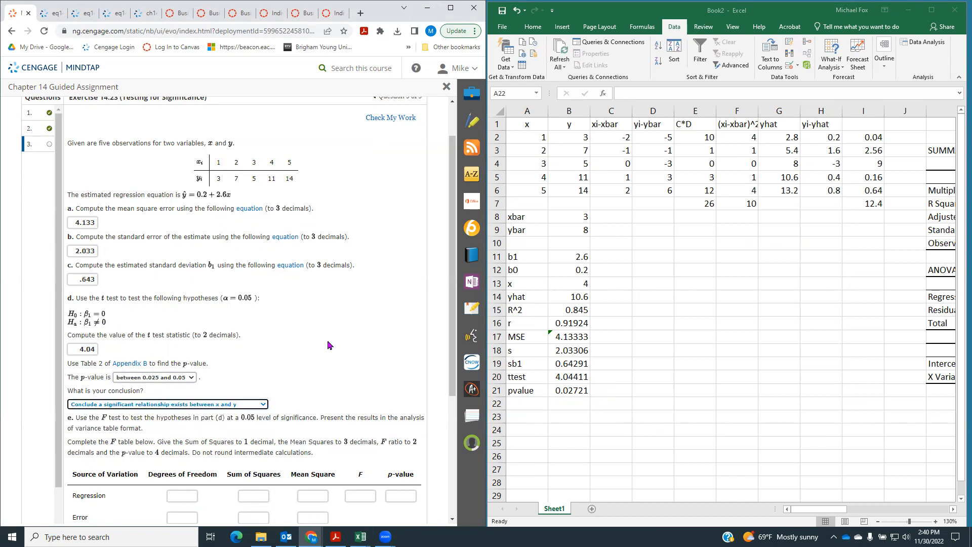
# In the Excel ANOVA output, extend the Residual row label in K15 to "Residual (Error)"
pyautogui.scroll(-3, 328, 346)
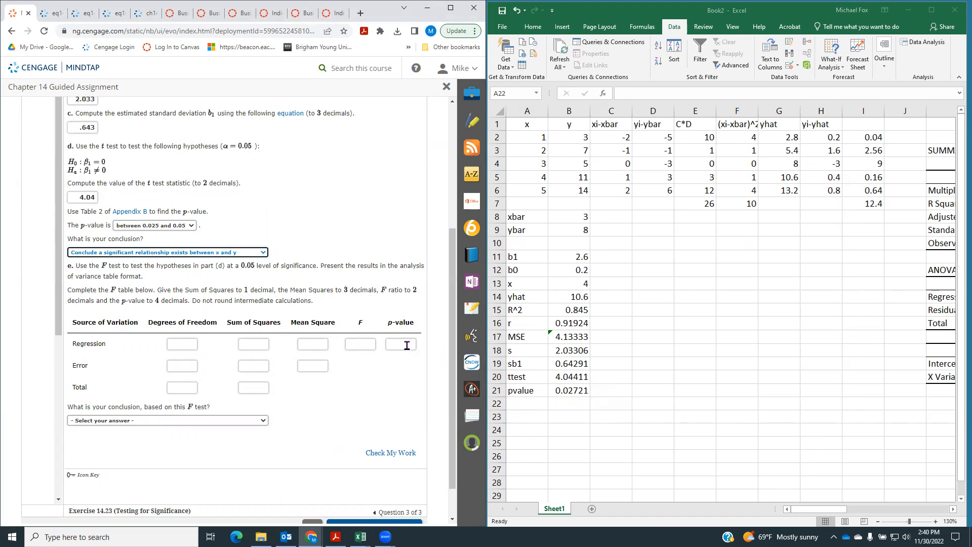
pyautogui.click(819, 512)
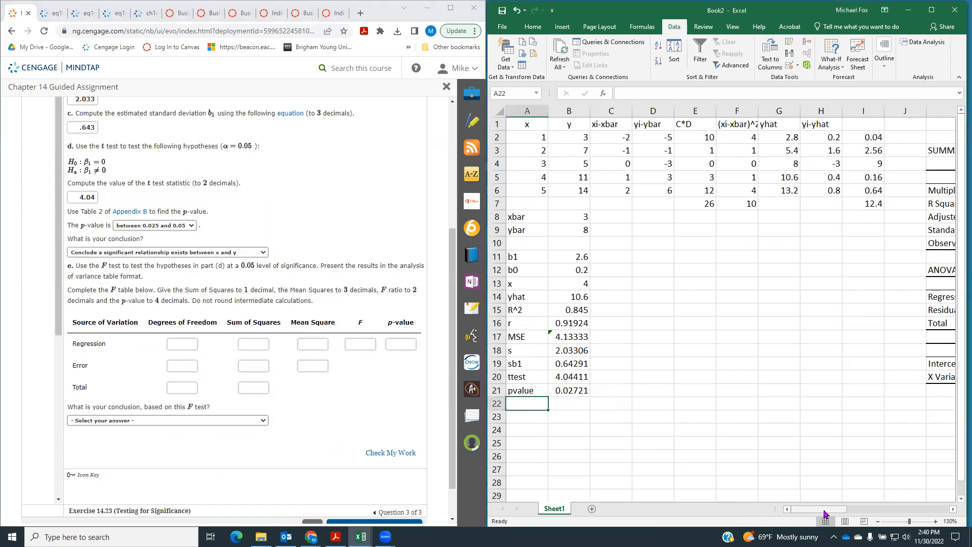
pyautogui.moveTo(812, 513); pyautogui.dragTo(861, 515)
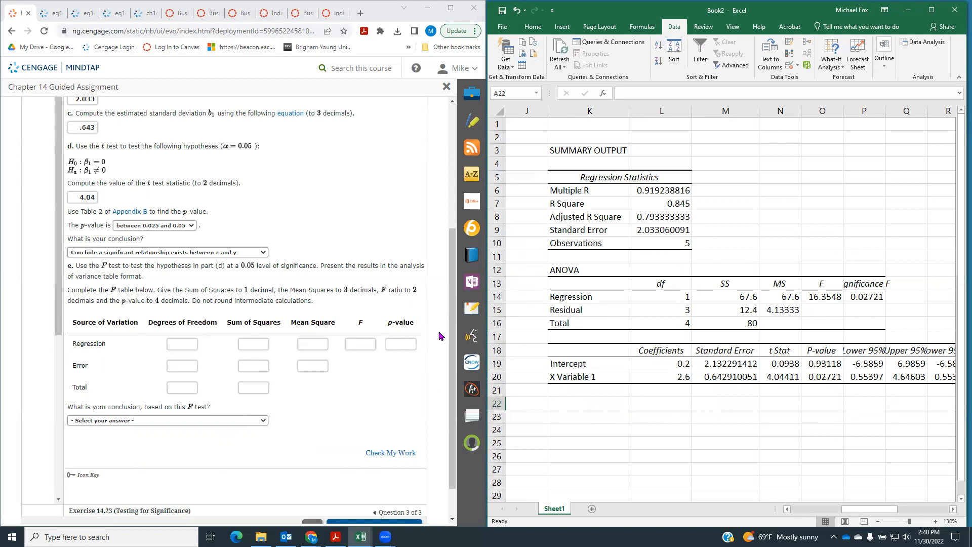
pyautogui.click(556, 312)
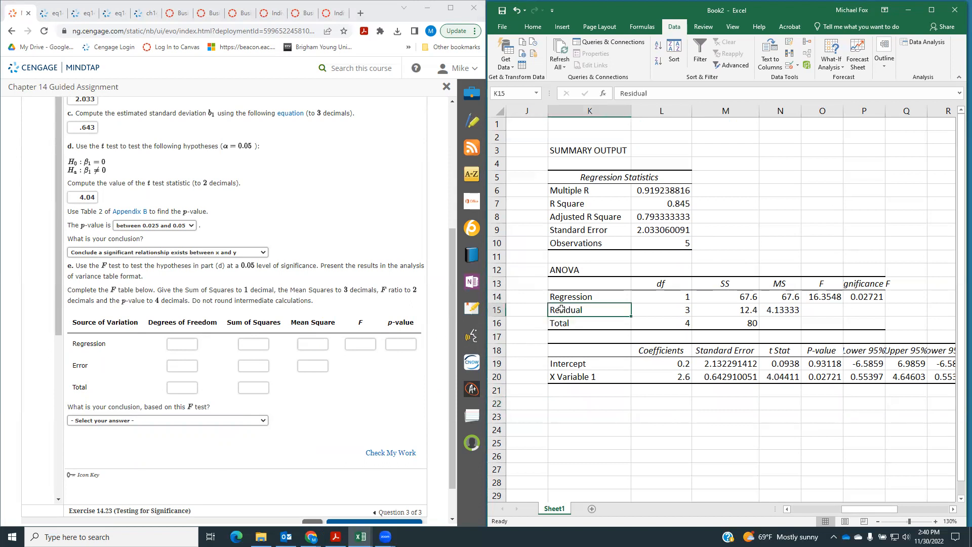
pyautogui.click(673, 92)
pyautogui.write('(Error')
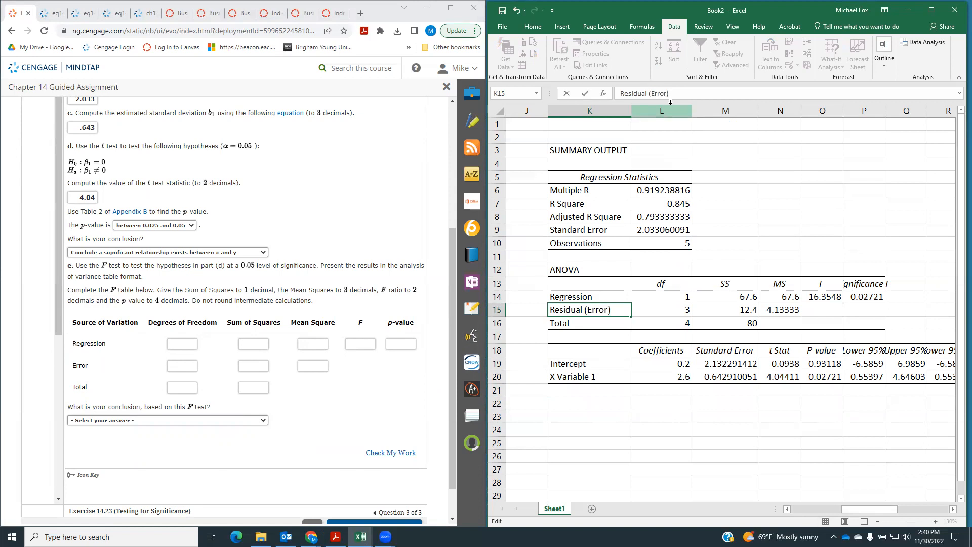
pyautogui.press('Return')
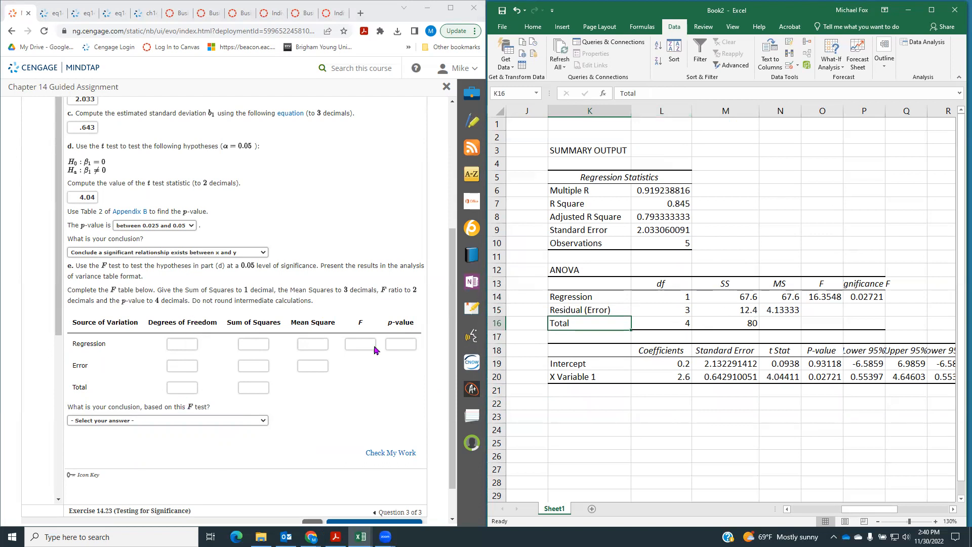
# Fill in the part e degrees of freedom in MindTap: 1 for Regression, 3 for Error and 4 for Total
pyautogui.click(184, 343)
pyautogui.write('1')
pyautogui.click(189, 365)
pyautogui.write('3')
pyautogui.click(194, 387)
pyautogui.write('4')
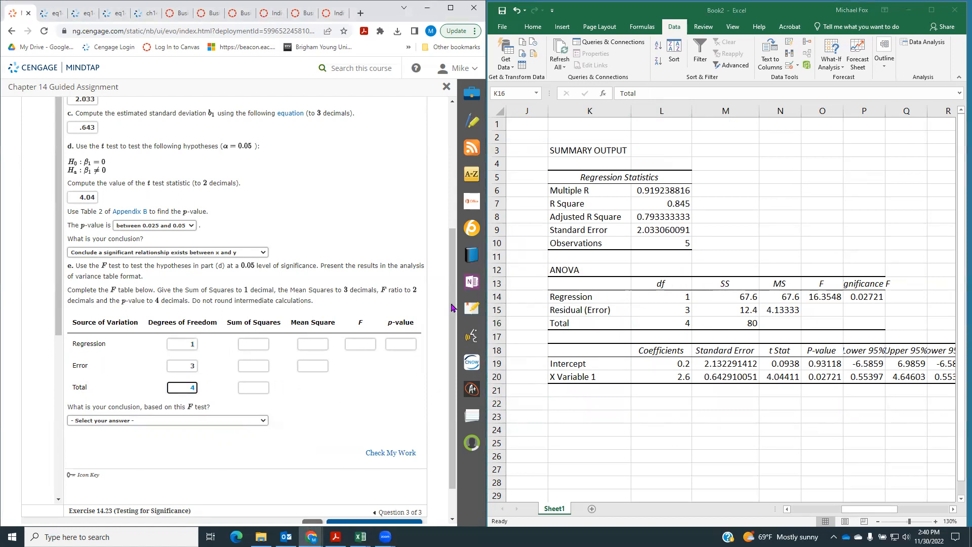
# Enter the sums of squares in the F table: 67.6 for Regression, 12.4 for Error and 80 for Total
pyautogui.click(240, 344)
pyautogui.write('67.6')
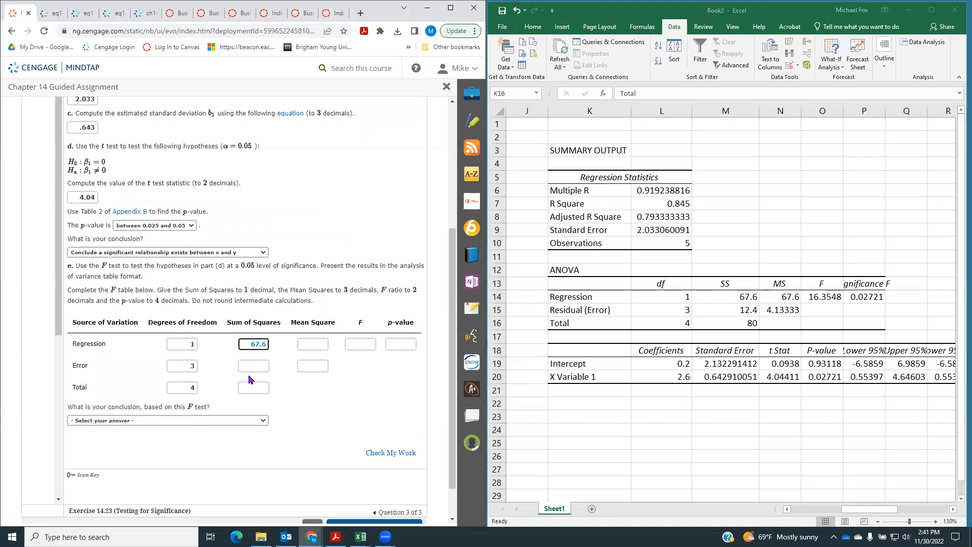
pyautogui.click(254, 365)
pyautogui.write('12.4')
pyautogui.click(262, 388)
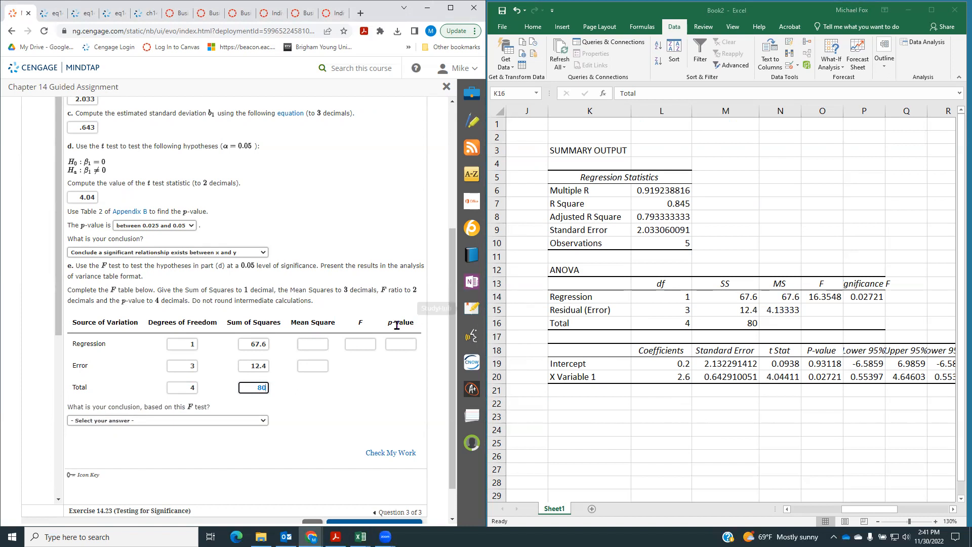
# Enter the mean squares in the F table: 67.6 for Regression and 4.133 for Error
pyautogui.click(318, 344)
pyautogui.write('67.6')
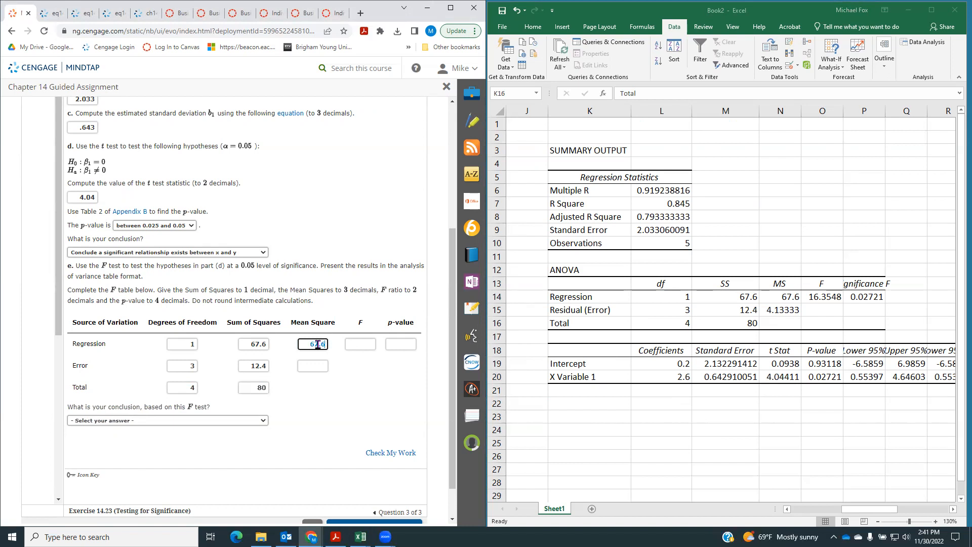
pyautogui.click(314, 365)
pyautogui.write('4.133')
# Complete the Regression row of the F table with an F ratio of 16.35 and a p-value of .0272
pyautogui.click(356, 344)
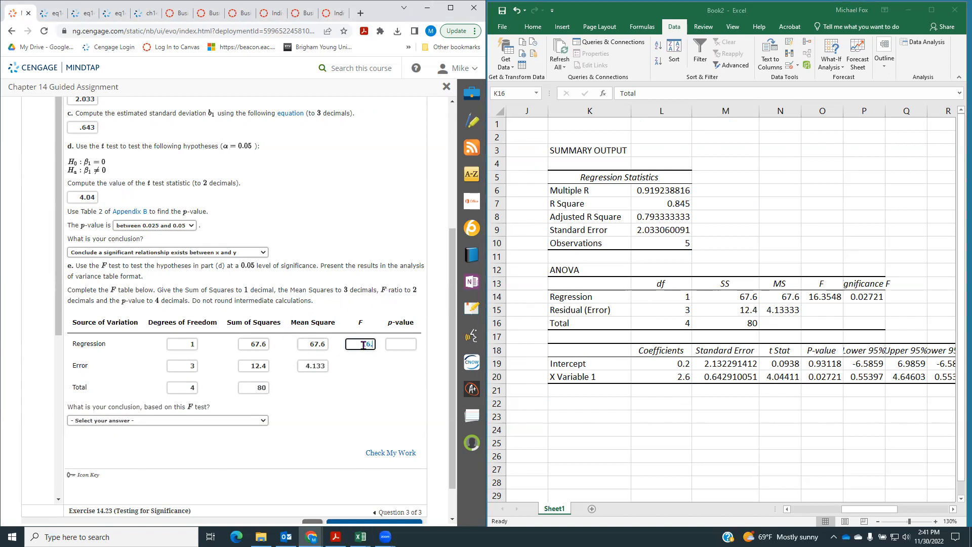
pyautogui.write('35')
pyautogui.click(395, 344)
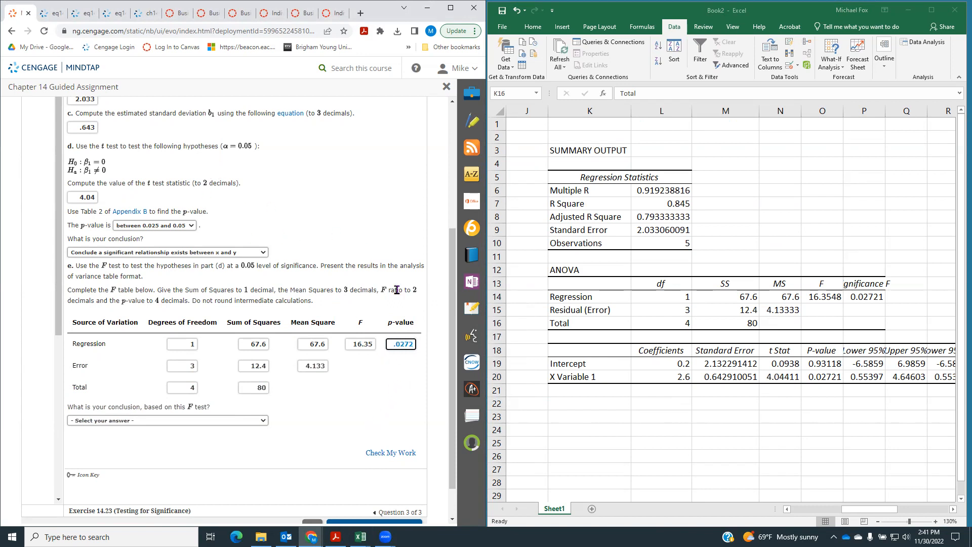
# Set the F test conclusion to "Conclude a significant relationship exists between x and y" and submit the exercise for checking
pyautogui.click(162, 420)
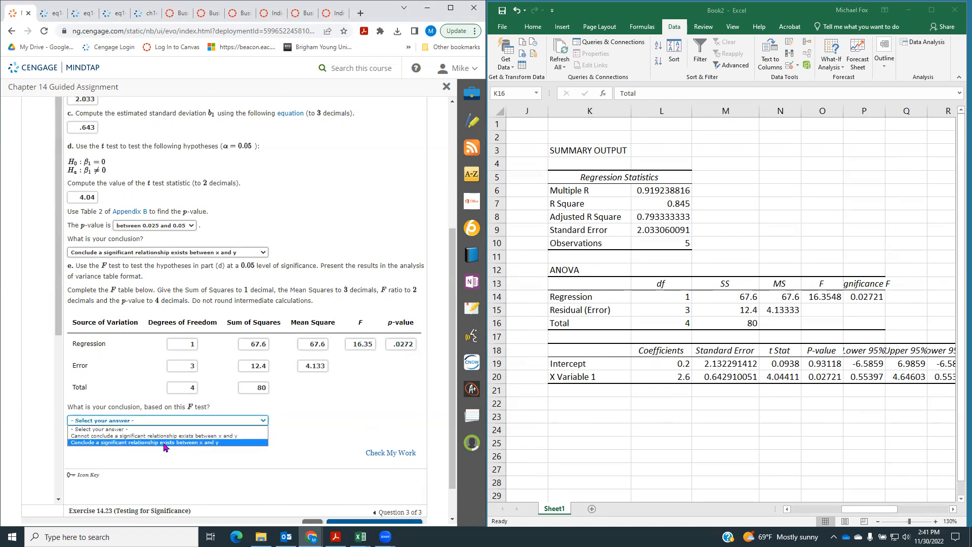
pyautogui.click(166, 443)
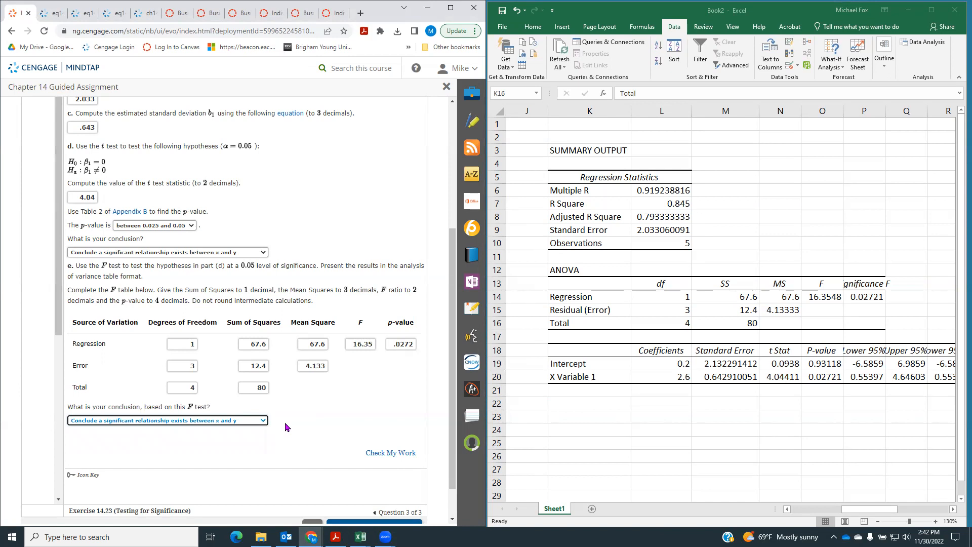
pyautogui.click(400, 454)
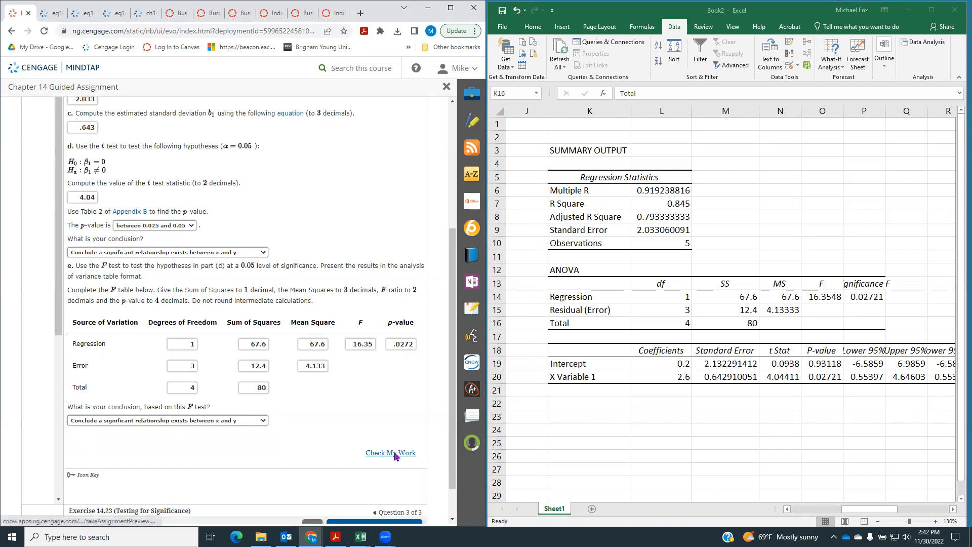